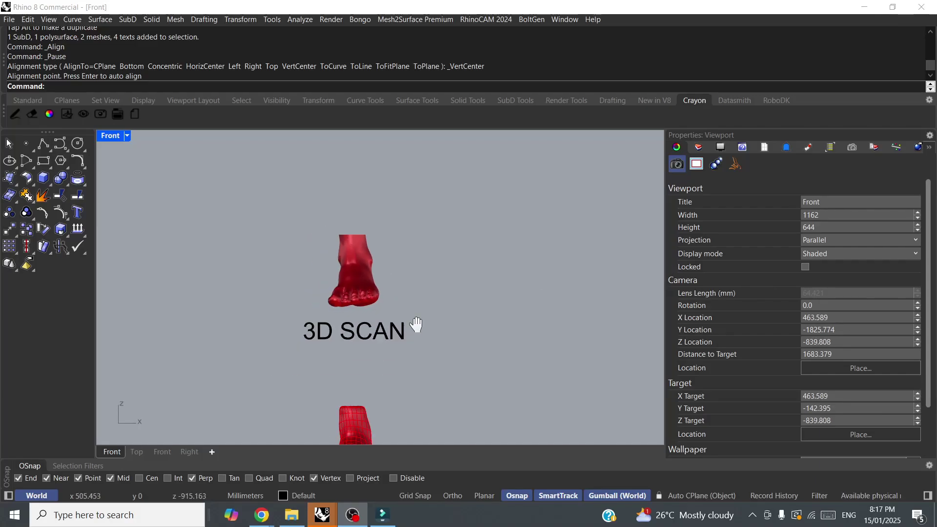
- Look over the foot labelled 3D SCAN and the foot models below it in the front view
{"action": "right_click_drag", "start_coordinate": [432, 284], "coordinate": [424, 251]}
{"action": "scroll", "coordinate": [412, 289], "scroll_direction": "down", "scroll_amount": 2}
{"action": "right_click_drag", "start_coordinate": [413, 289], "coordinate": [421, 419]}
{"action": "right_click_drag", "start_coordinate": [418, 314], "coordinate": [425, 396]}
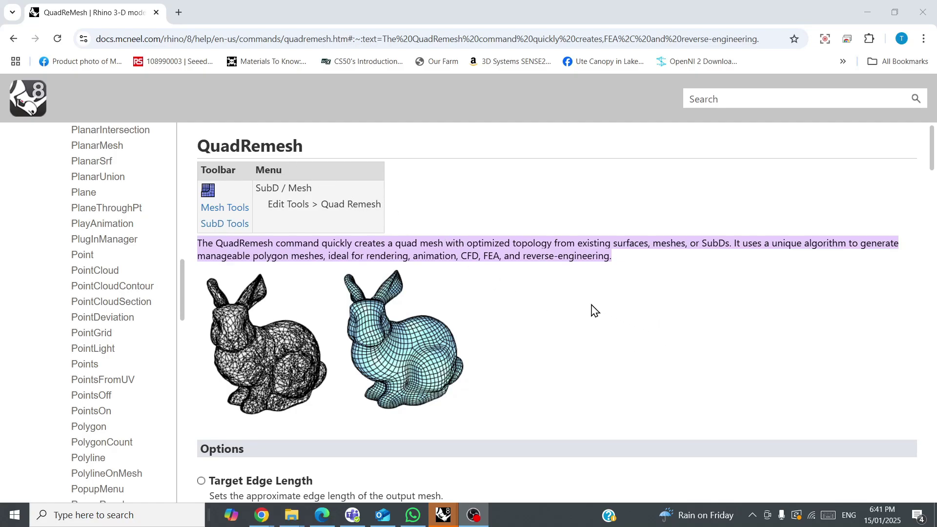
- Read through the QuadRemesh help page in Chrome, from the introduction to the surface edge and guide curve options
{"action": "scroll", "coordinate": [595, 311], "scroll_direction": "down", "scroll_amount": 14}
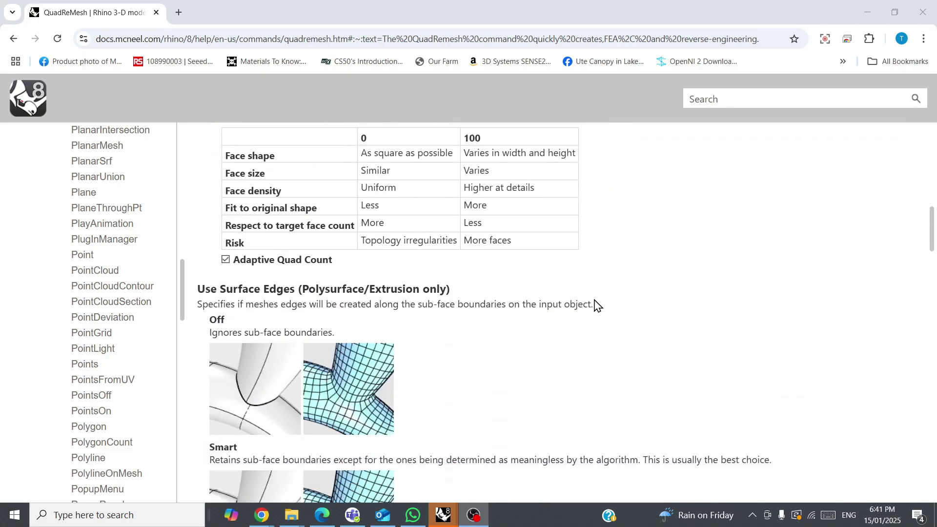
{"action": "scroll", "coordinate": [595, 302], "scroll_direction": "down", "scroll_amount": 12}
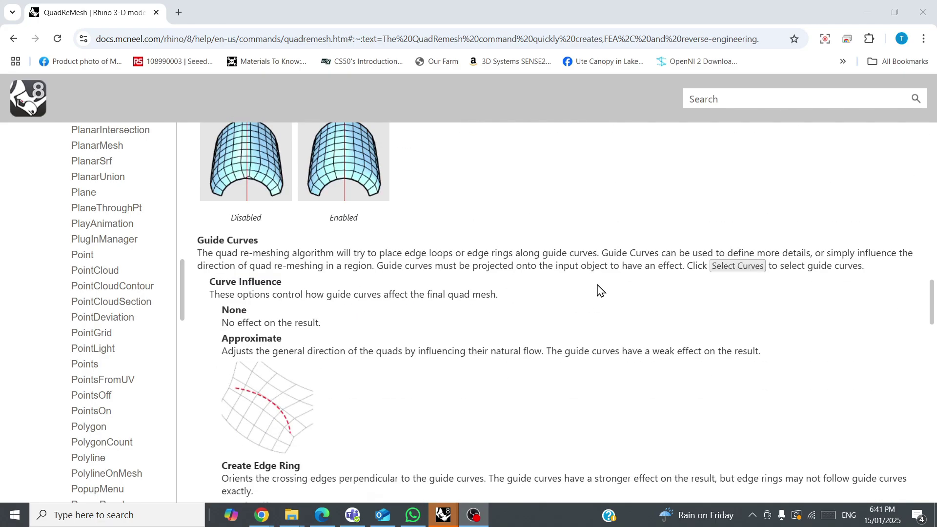
{"action": "scroll", "coordinate": [601, 291], "scroll_direction": "down", "scroll_amount": 6}
{"action": "scroll", "coordinate": [598, 281], "scroll_direction": "up", "scroll_amount": 20}
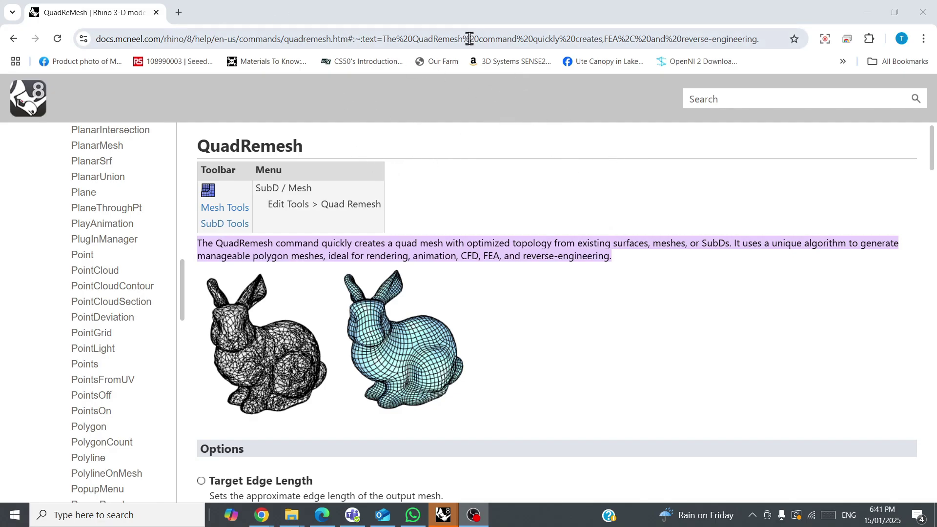
{"action": "left_click", "coordinate": [554, 213]}
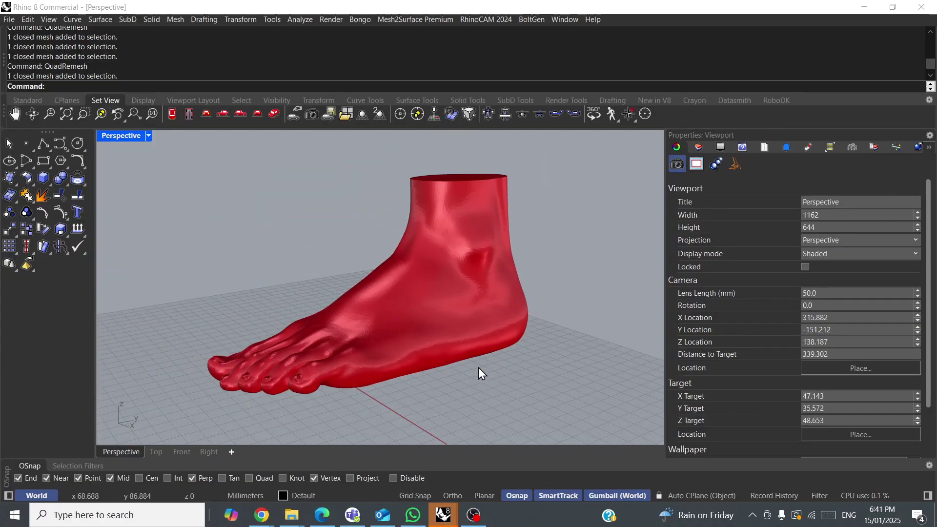
- Examine the scanned foot mesh up close with its wires highlighted
{"action": "right_click_drag", "start_coordinate": [478, 367], "coordinate": [573, 379]}
{"action": "left_click", "coordinate": [367, 342]}
{"action": "scroll", "coordinate": [367, 341], "scroll_direction": "up", "scroll_amount": 3}
{"action": "scroll", "coordinate": [369, 347], "scroll_direction": "up", "scroll_amount": 5}
{"action": "scroll", "coordinate": [413, 341], "scroll_direction": "down", "scroll_amount": 10}
- Check the scanned foot's starting polygon count with ReduceMesh, without reducing the mesh
{"action": "left_click", "coordinate": [573, 379]}
{"action": "left_click", "coordinate": [498, 318]}
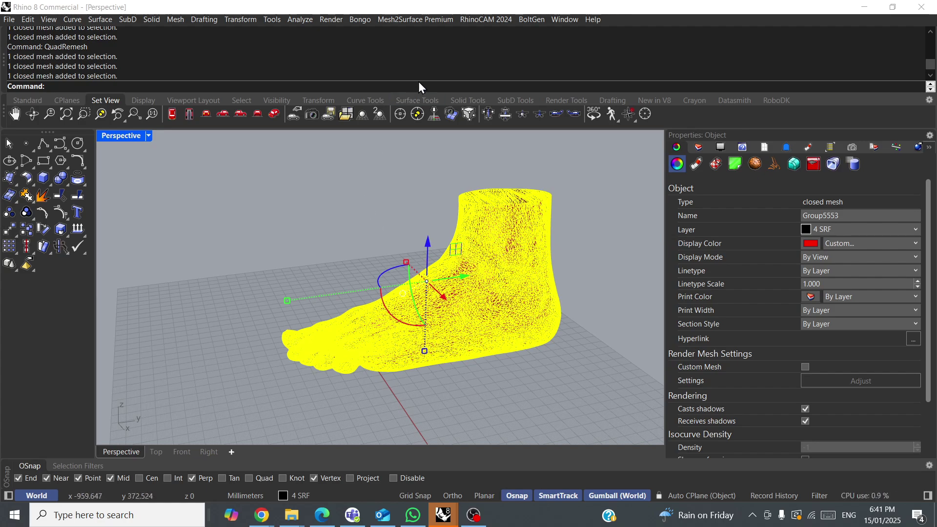
{"action": "type", "text": "Reduc"}
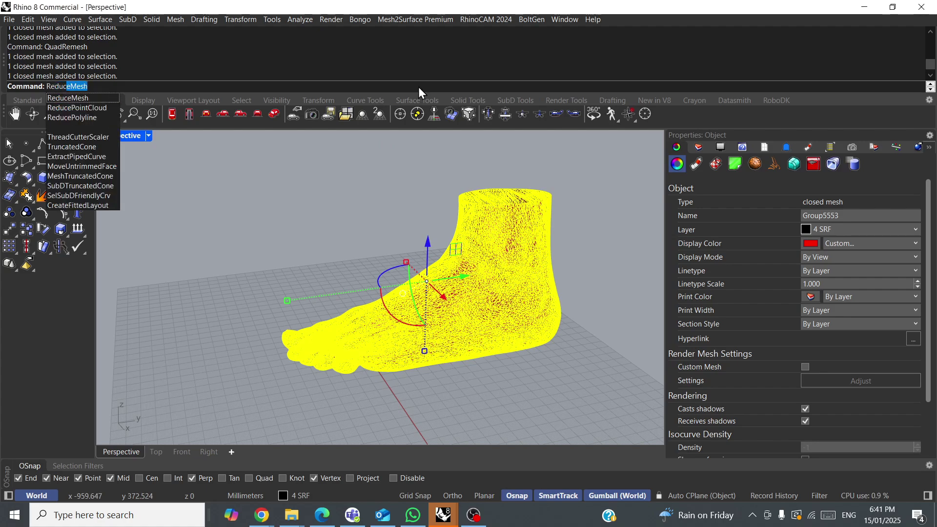
{"action": "key", "text": "Return"}
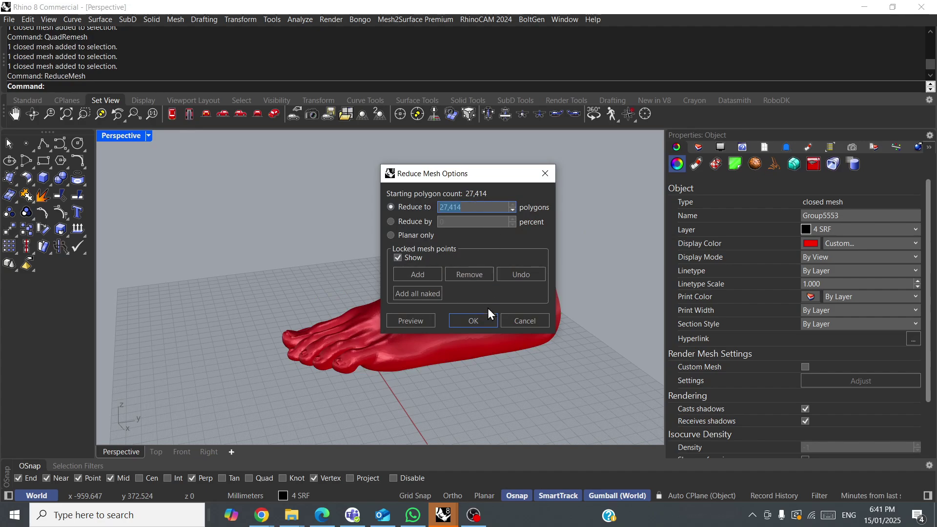
{"action": "left_click", "coordinate": [513, 321]}
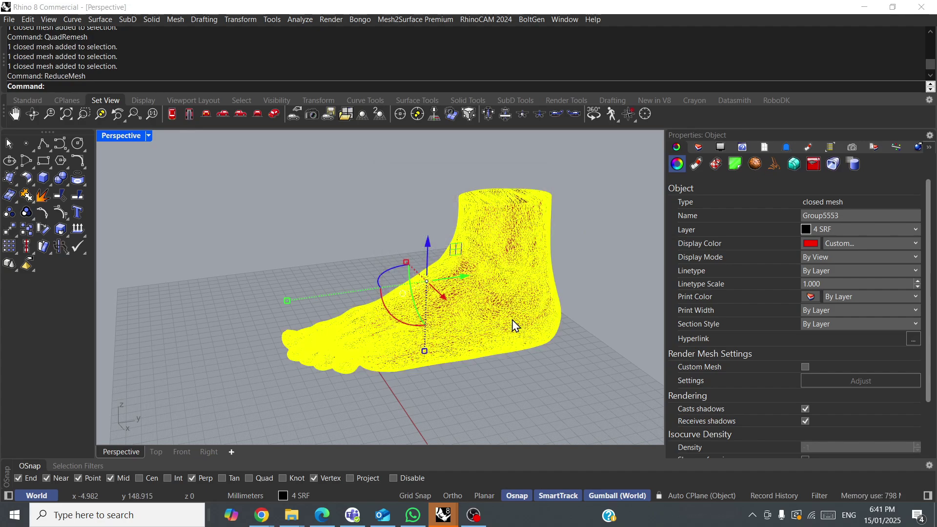
- Inspect the foot scan's surface detail and recheck its polygon count with ReduceMesh, leaving the mesh unreduced
{"action": "left_click", "coordinate": [592, 276]}
{"action": "scroll", "coordinate": [490, 342], "scroll_direction": "up", "scroll_amount": 4}
{"action": "right_click_drag", "start_coordinate": [490, 334], "coordinate": [508, 317]}
{"action": "scroll", "coordinate": [509, 316], "scroll_direction": "down", "scroll_amount": 2}
{"action": "scroll", "coordinate": [508, 316], "scroll_direction": "down", "scroll_amount": 4}
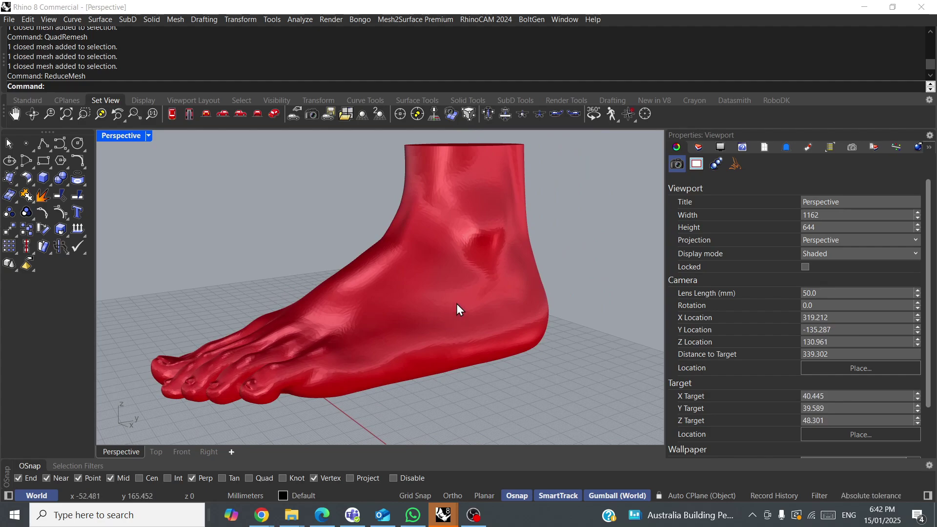
{"action": "left_click", "coordinate": [456, 303]}
{"action": "right_click", "coordinate": [455, 302]}
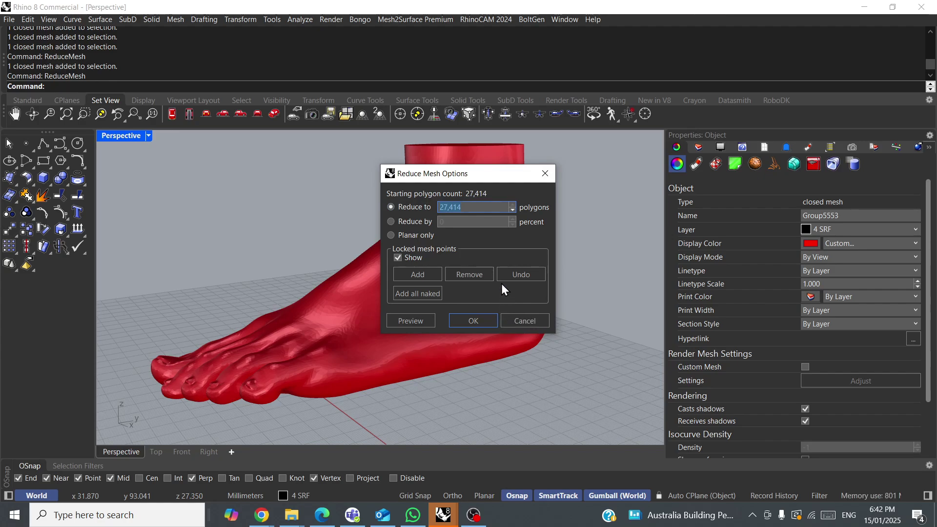
{"action": "left_click", "coordinate": [534, 320]}
{"action": "left_click", "coordinate": [616, 329]}
{"action": "right_click_drag", "start_coordinate": [616, 329], "coordinate": [450, 345]}
- Switch to the QuadRemesh help page in Chrome and highlight the listed uses CFD, FEA, rendering and animation
{"action": "left_click_drag", "start_coordinate": [936, 68], "coordinate": [494, 105]}
{"action": "left_click", "coordinate": [743, 106]}
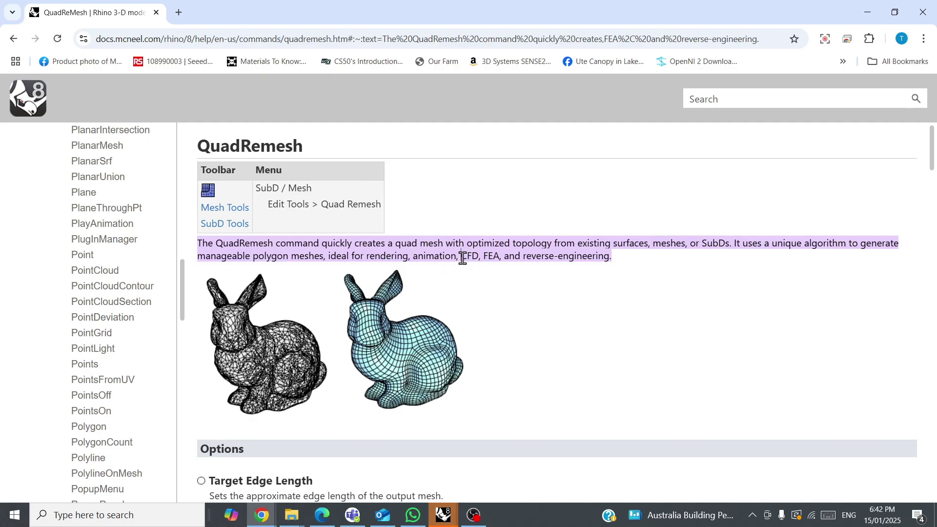
{"action": "left_click_drag", "start_coordinate": [462, 258], "coordinate": [479, 258]}
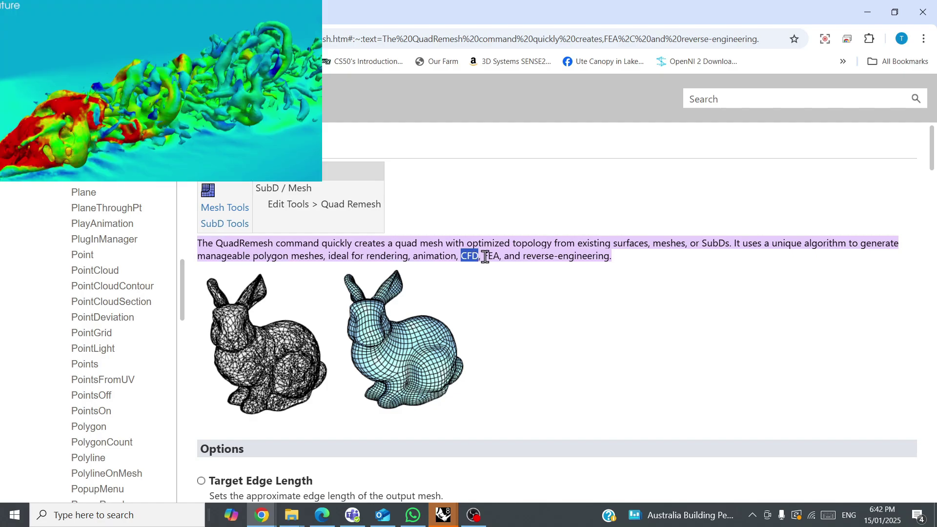
{"action": "left_click_drag", "start_coordinate": [486, 258], "coordinate": [501, 258]}
{"action": "left_click", "coordinate": [503, 279]}
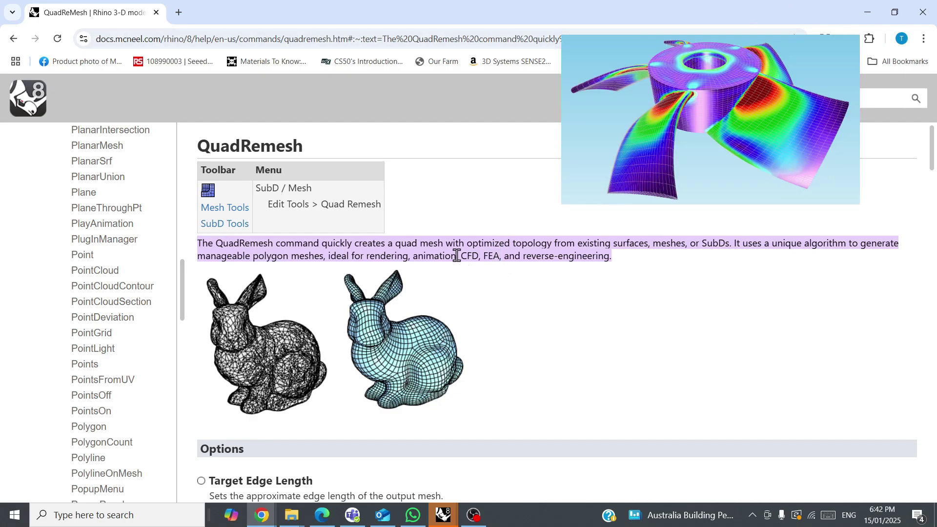
{"action": "left_click_drag", "start_coordinate": [458, 254], "coordinate": [502, 257]}
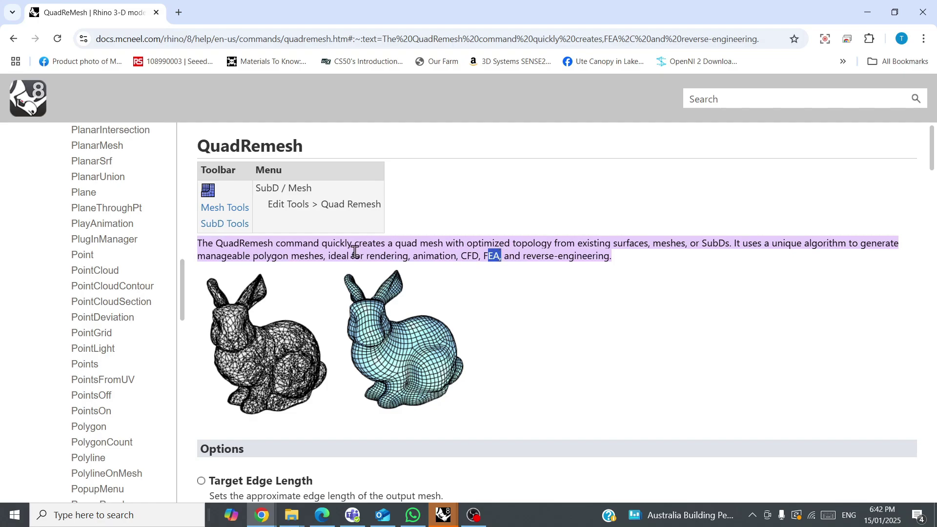
{"action": "left_click_drag", "start_coordinate": [363, 256], "coordinate": [411, 255]}
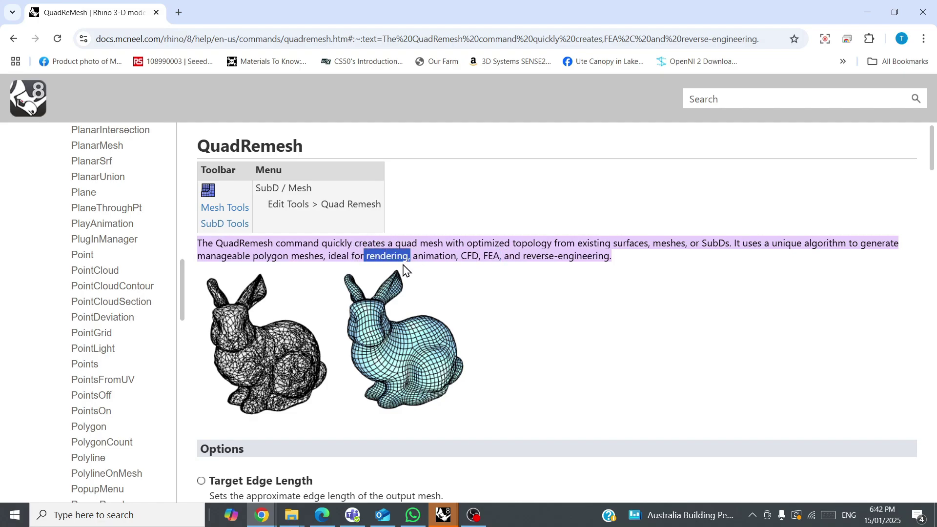
{"action": "left_click_drag", "start_coordinate": [419, 255], "coordinate": [450, 256]}
{"action": "left_click", "coordinate": [514, 311]}
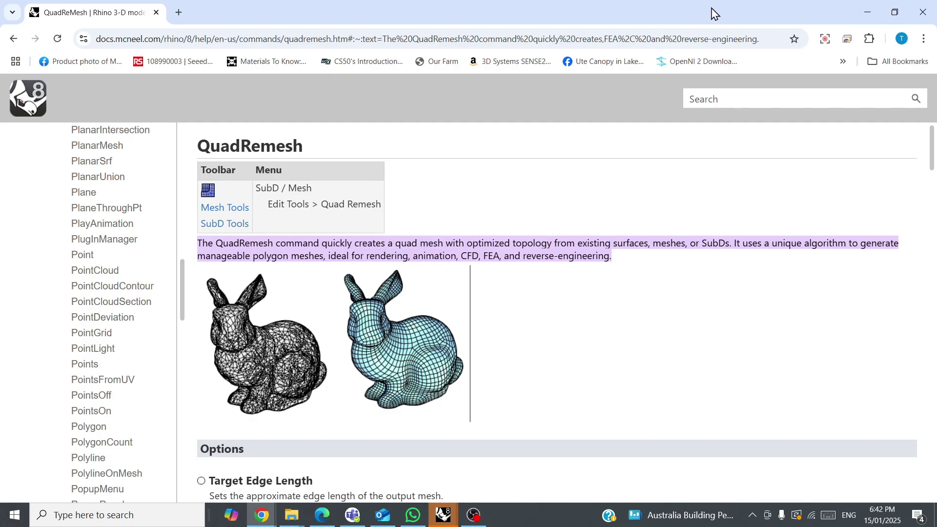
- Return to Rhino and start QuadRemesh on the foot mesh with the preview on and the input objects hidden
{"action": "left_click_drag", "start_coordinate": [711, 8], "coordinate": [936, 55]}
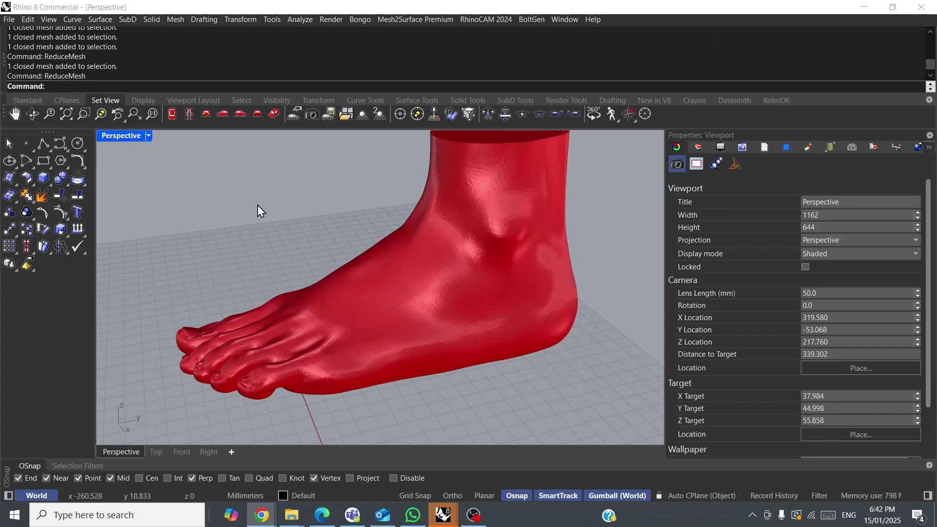
{"action": "left_click", "coordinate": [405, 250]}
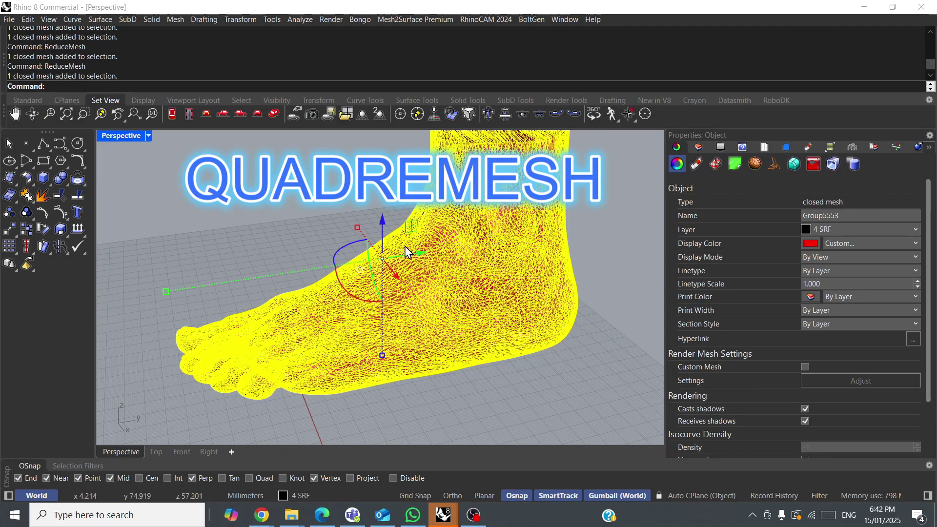
{"action": "type", "text": "QuadRemesh"}
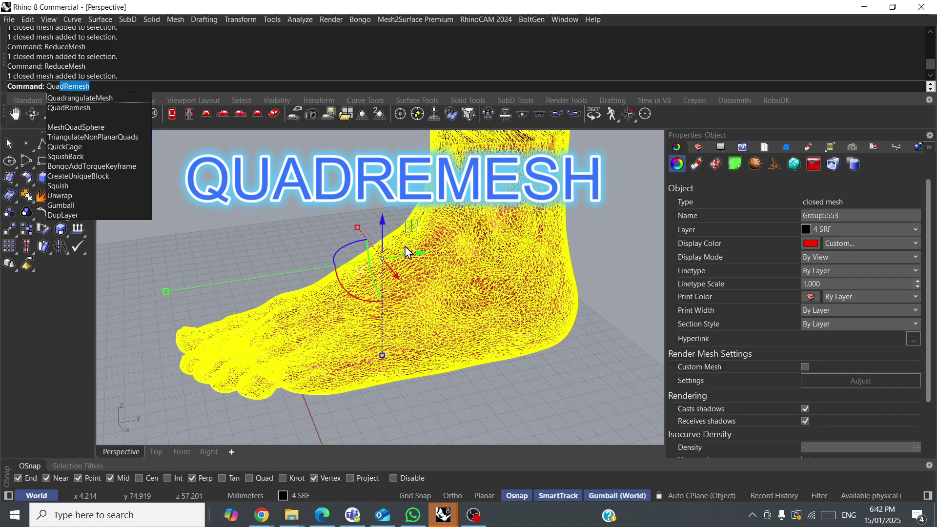
{"action": "key", "text": "Return"}
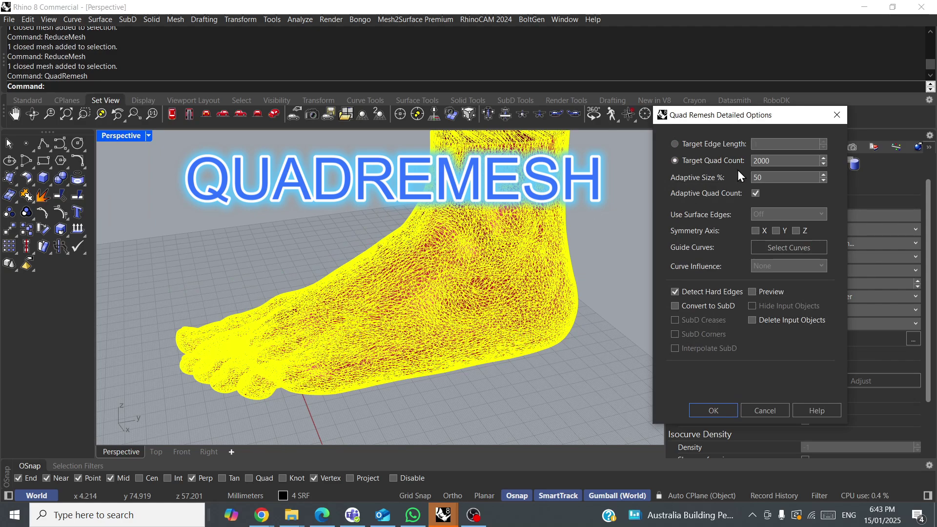
{"action": "left_click_drag", "start_coordinate": [753, 118], "coordinate": [682, 110]}
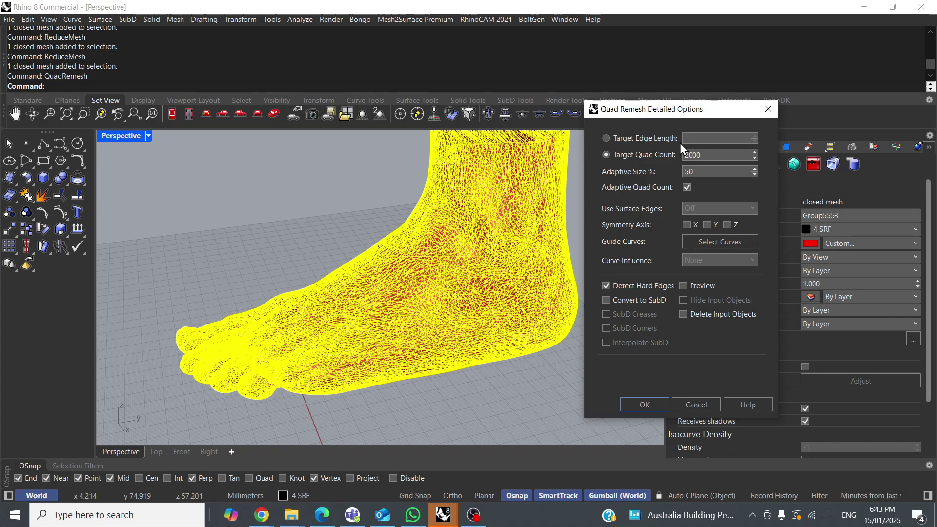
{"action": "scroll", "coordinate": [409, 343], "scroll_direction": "up", "scroll_amount": 10}
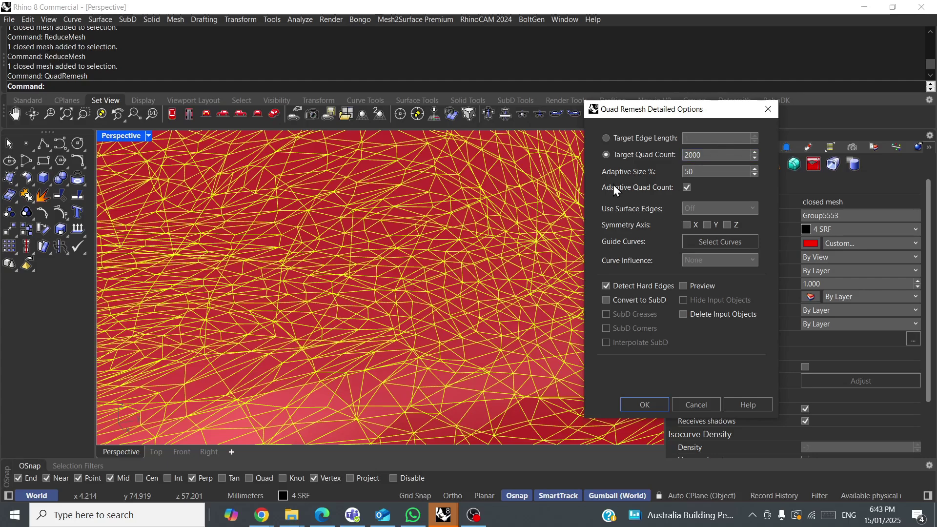
{"action": "scroll", "coordinate": [435, 255], "scroll_direction": "down", "scroll_amount": 5}
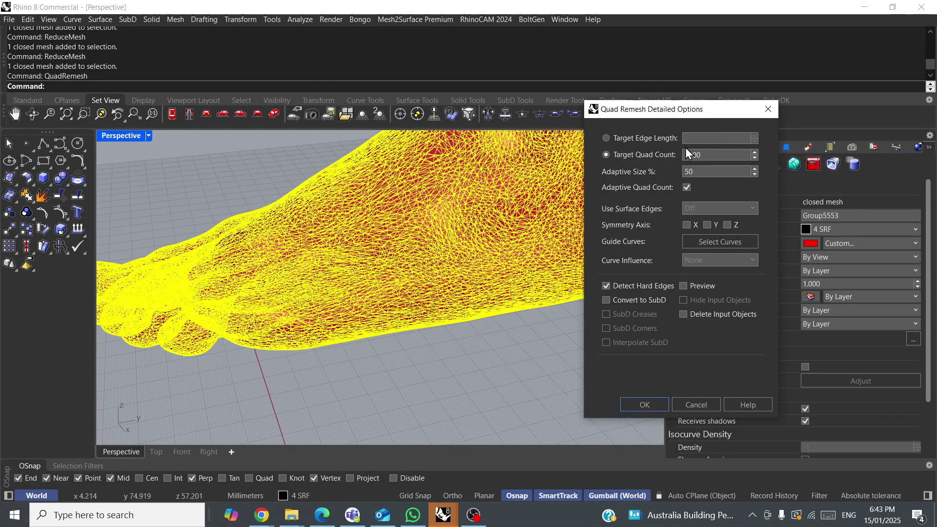
{"action": "left_click", "coordinate": [683, 286]}
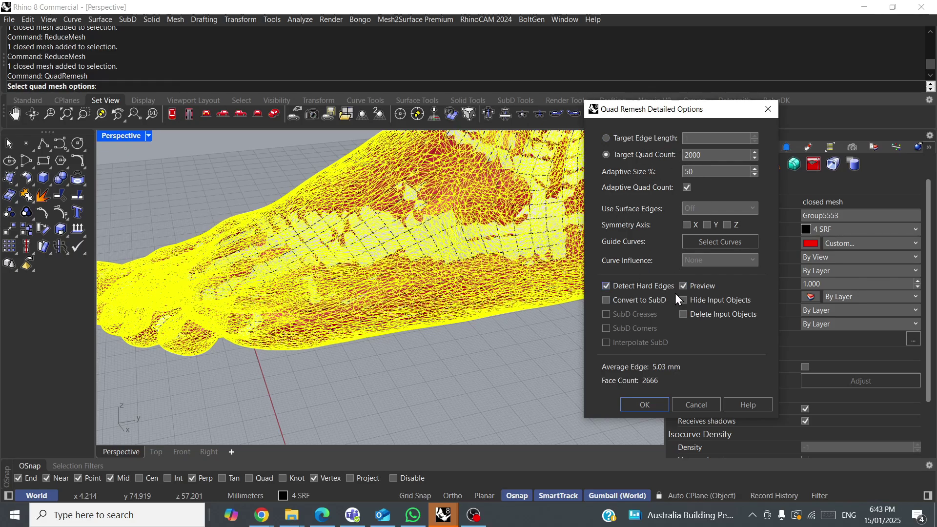
{"action": "left_click", "coordinate": [684, 300]}
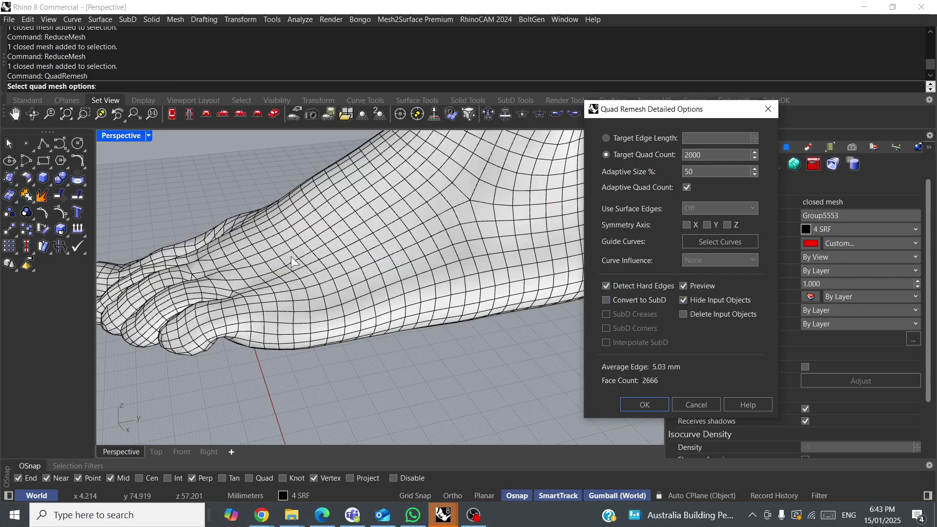
- Create the quad remesh with a target quad count of 2000 and move it along X beside the original foot
{"action": "scroll", "coordinate": [292, 257], "scroll_direction": "down", "scroll_amount": 8}
{"action": "scroll", "coordinate": [303, 239], "scroll_direction": "up", "scroll_amount": 10}
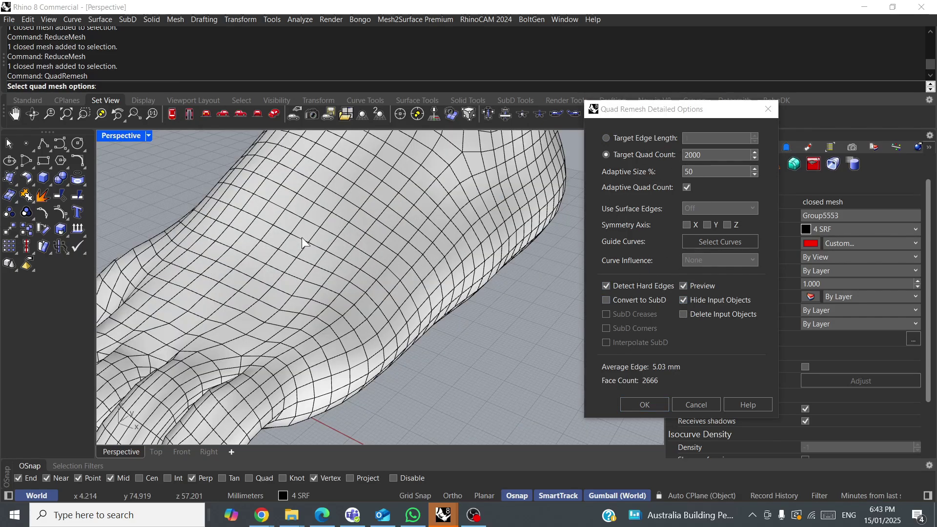
{"action": "right_click_drag", "start_coordinate": [303, 237], "coordinate": [288, 260]}
{"action": "scroll", "coordinate": [375, 235], "scroll_direction": "down", "scroll_amount": 7}
{"action": "scroll", "coordinate": [293, 244], "scroll_direction": "down", "scroll_amount": 10}
{"action": "scroll", "coordinate": [284, 210], "scroll_direction": "up", "scroll_amount": 10}
{"action": "scroll", "coordinate": [278, 248], "scroll_direction": "down", "scroll_amount": 6}
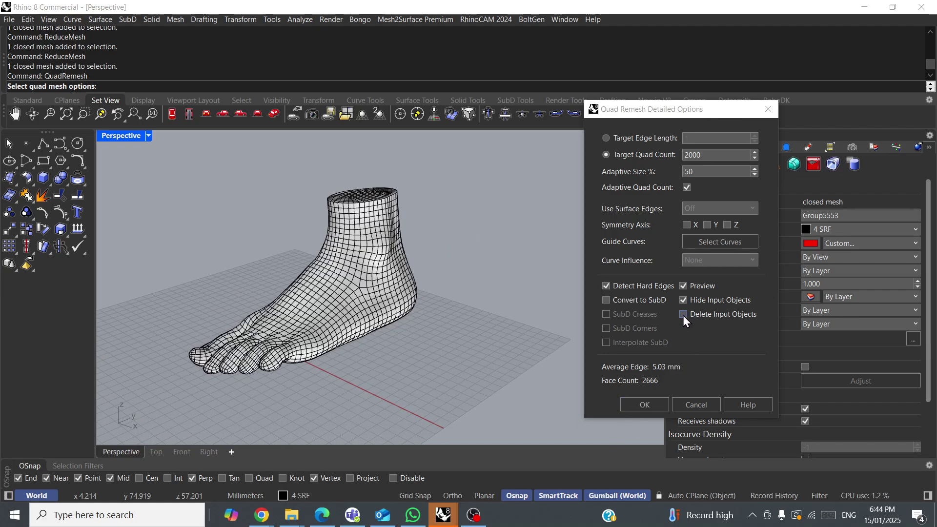
{"action": "left_click", "coordinate": [644, 405]}
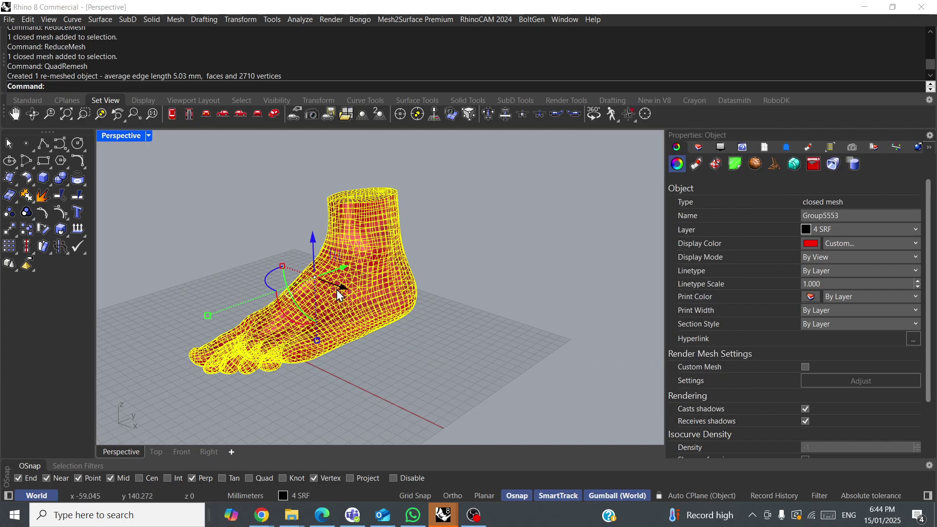
{"action": "left_click_drag", "start_coordinate": [338, 286], "coordinate": [440, 320]}
{"action": "left_click", "coordinate": [526, 311]}
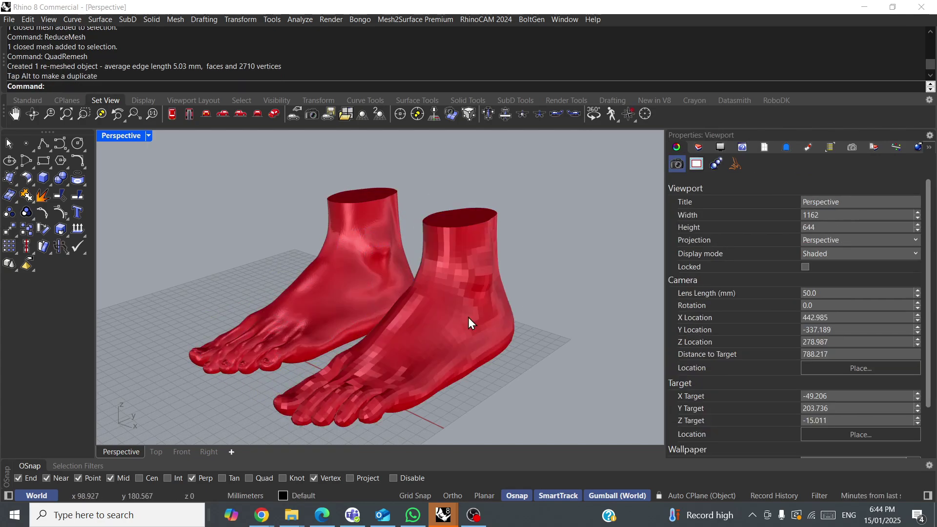
- Compare the wire layout of the remeshed foot with the original scan by highlighting each mesh up close
{"action": "right_click_drag", "start_coordinate": [464, 317], "coordinate": [540, 310]}
{"action": "scroll", "coordinate": [596, 356], "scroll_direction": "up", "scroll_amount": 2}
{"action": "right_click_drag", "start_coordinate": [594, 337], "coordinate": [455, 290]}
{"action": "left_click", "coordinate": [455, 290]}
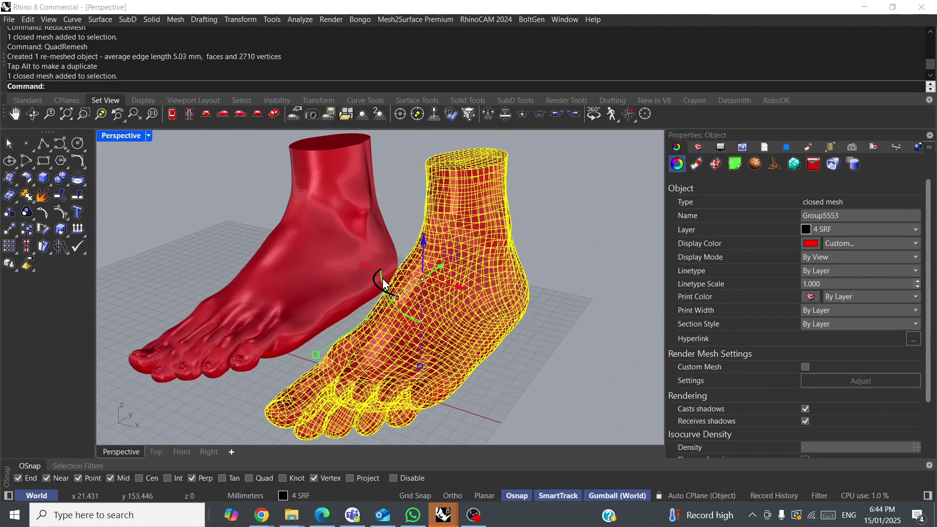
{"action": "scroll", "coordinate": [438, 302], "scroll_direction": "up", "scroll_amount": 5}
{"action": "scroll", "coordinate": [394, 287], "scroll_direction": "up", "scroll_amount": 2}
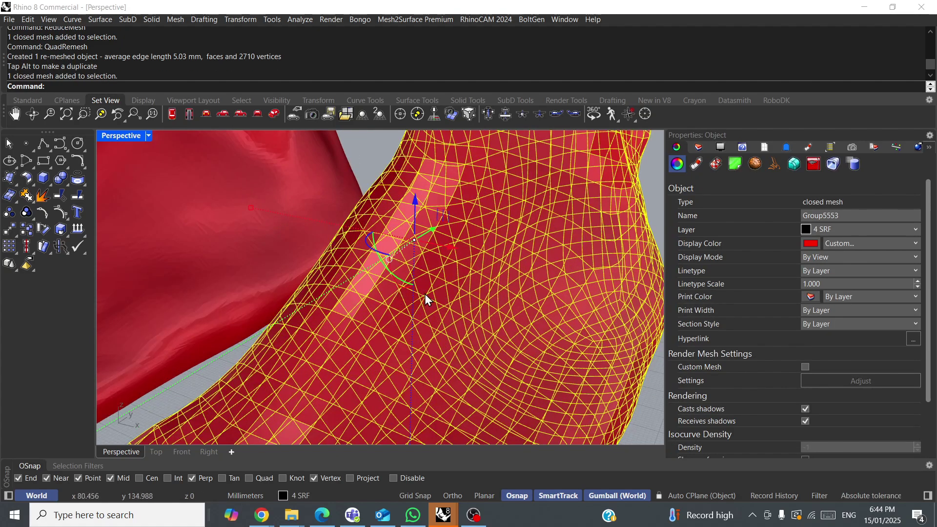
{"action": "scroll", "coordinate": [303, 279], "scroll_direction": "down", "scroll_amount": 7}
{"action": "left_click", "coordinate": [288, 321]}
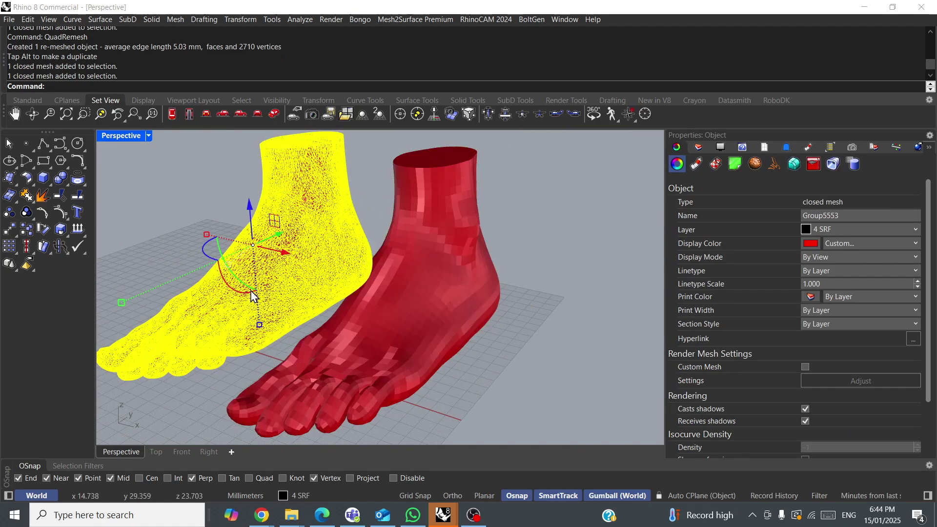
{"action": "scroll", "coordinate": [212, 323], "scroll_direction": "up", "scroll_amount": 6}
{"action": "scroll", "coordinate": [213, 323], "scroll_direction": "down", "scroll_amount": 6}
- Compare the shaded surfaces of the original and remeshed feet from several angles
{"action": "right_click_drag", "start_coordinate": [257, 323], "coordinate": [612, 314]}
{"action": "left_click", "coordinate": [543, 339]}
{"action": "scroll", "coordinate": [368, 377], "scroll_direction": "up", "scroll_amount": 4}
{"action": "scroll", "coordinate": [417, 351], "scroll_direction": "up", "scroll_amount": 2}
{"action": "right_click_drag", "start_coordinate": [417, 351], "coordinate": [390, 340]}
{"action": "scroll", "coordinate": [390, 345], "scroll_direction": "down", "scroll_amount": 6}
{"action": "scroll", "coordinate": [366, 314], "scroll_direction": "up", "scroll_amount": 2}
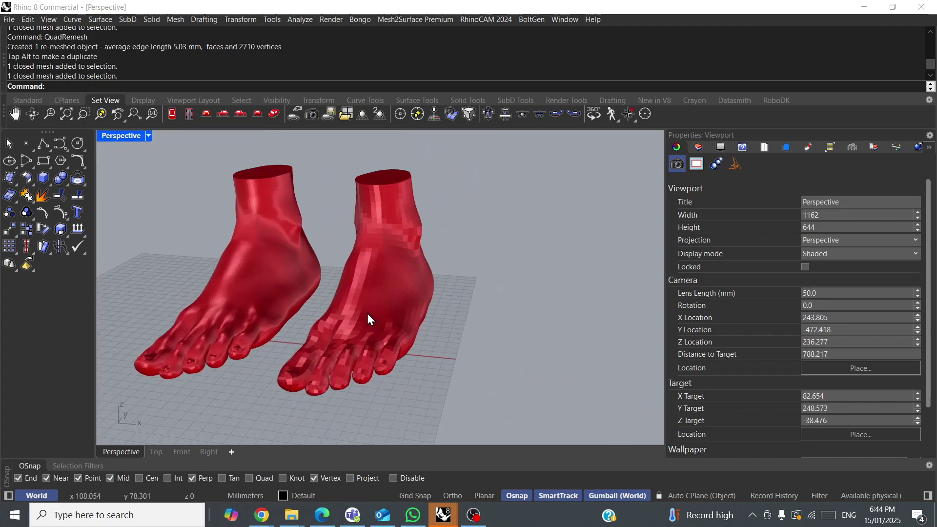
{"action": "scroll", "coordinate": [368, 293], "scroll_direction": "down", "scroll_amount": 2}
{"action": "right_click_drag", "start_coordinate": [376, 299], "coordinate": [391, 298]}
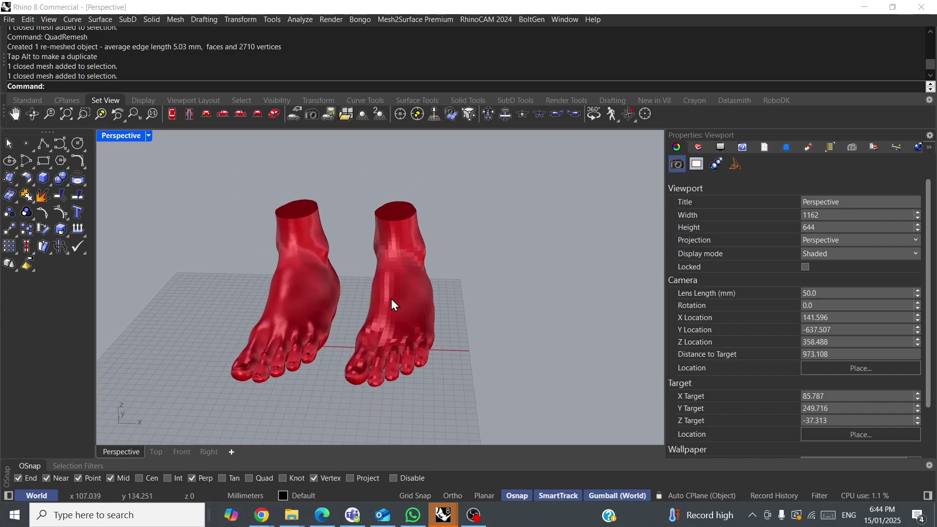
- Move the remeshed foot farther away from the original foot along X
{"action": "left_click", "coordinate": [396, 298]}
{"action": "left_click_drag", "start_coordinate": [395, 296], "coordinate": [567, 285]}
- Start QuadRemesh on the original foot with Detect Hard Edges off, the preview on and the input objects hidden
{"action": "left_click", "coordinate": [300, 290]}
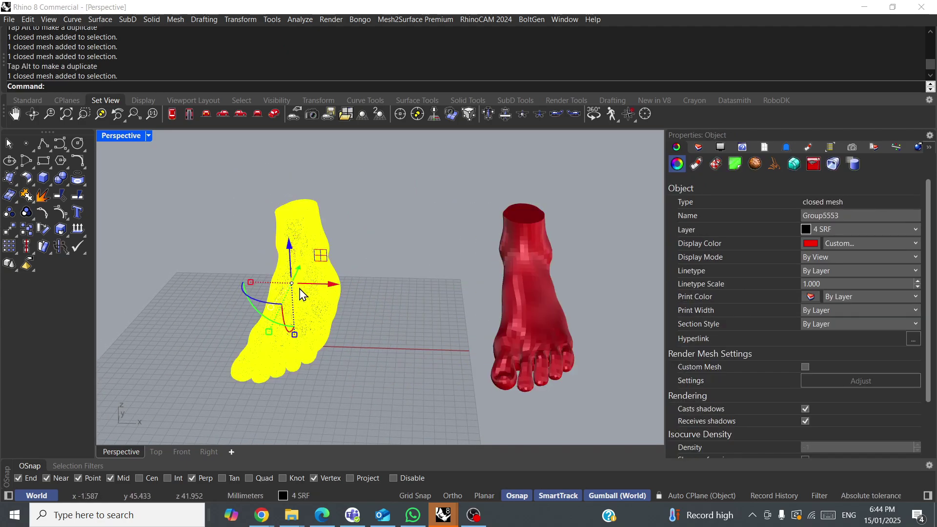
{"action": "right_click", "coordinate": [300, 287]}
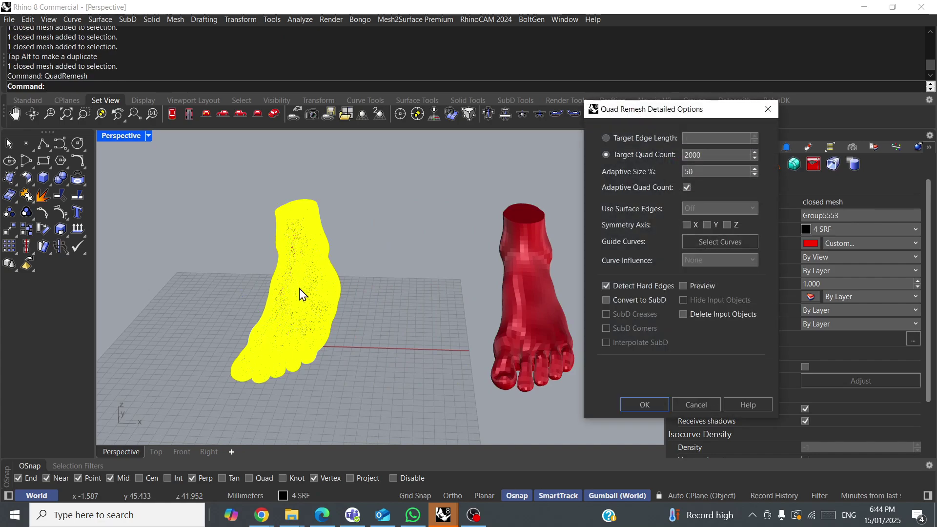
{"action": "left_click_drag", "start_coordinate": [701, 116], "coordinate": [551, 111]}
{"action": "left_click", "coordinate": [454, 281]}
{"action": "left_click", "coordinate": [531, 282]}
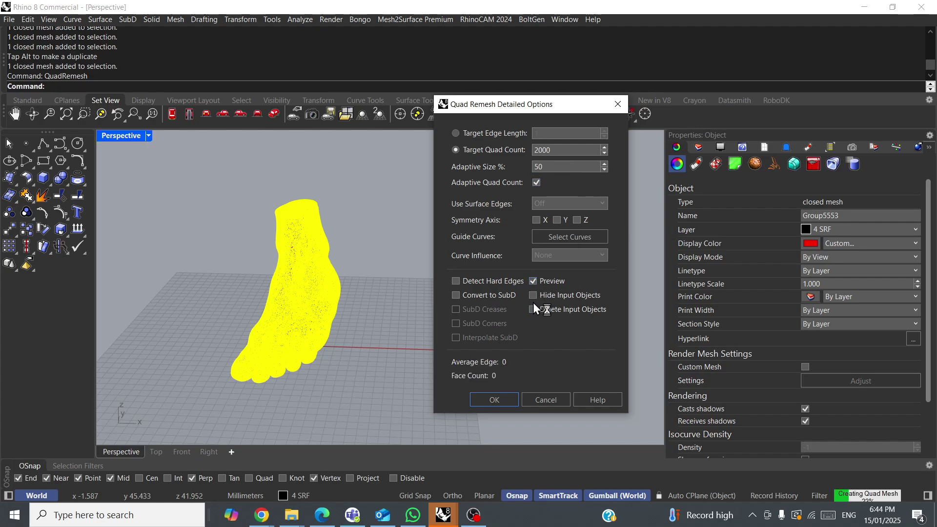
{"action": "left_click", "coordinate": [533, 295]}
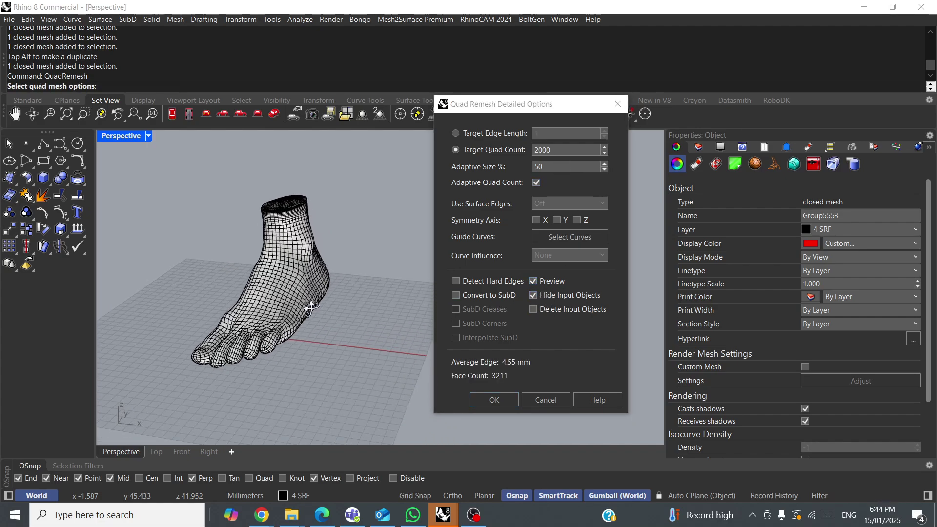
- Examine the previewed quad layout on the foot up close, along with its average edge and face count
{"action": "right_click_drag", "start_coordinate": [234, 282], "coordinate": [230, 320]}
{"action": "scroll", "coordinate": [249, 293], "scroll_direction": "up", "scroll_amount": 8}
{"action": "scroll", "coordinate": [256, 321], "scroll_direction": "down", "scroll_amount": 3}
{"action": "scroll", "coordinate": [282, 313], "scroll_direction": "down", "scroll_amount": 8}
{"action": "scroll", "coordinate": [288, 310], "scroll_direction": "up", "scroll_amount": 8}
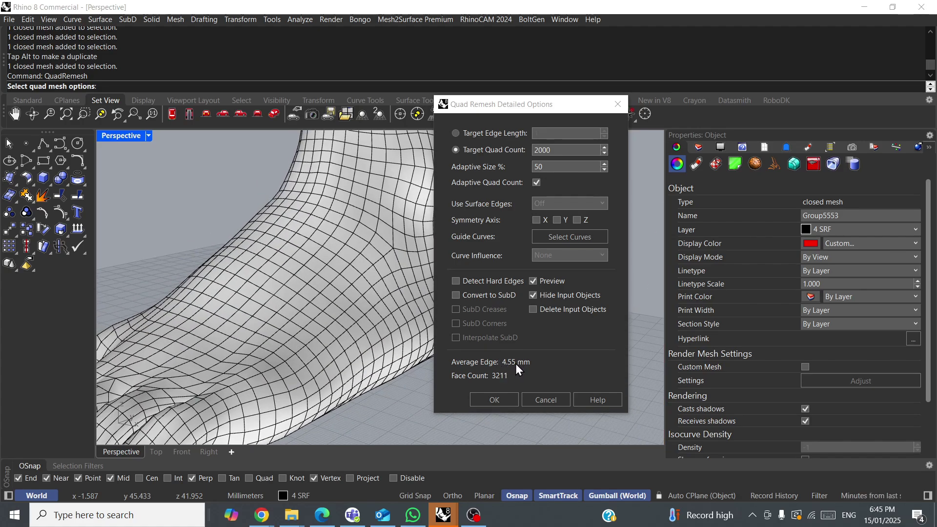
{"action": "scroll", "coordinate": [319, 207], "scroll_direction": "down", "scroll_amount": 7}
{"action": "scroll", "coordinate": [311, 209], "scroll_direction": "up", "scroll_amount": 1}
- Switch the remesh from a target quad count to a target edge length of 3
{"action": "left_click", "coordinate": [457, 133]}
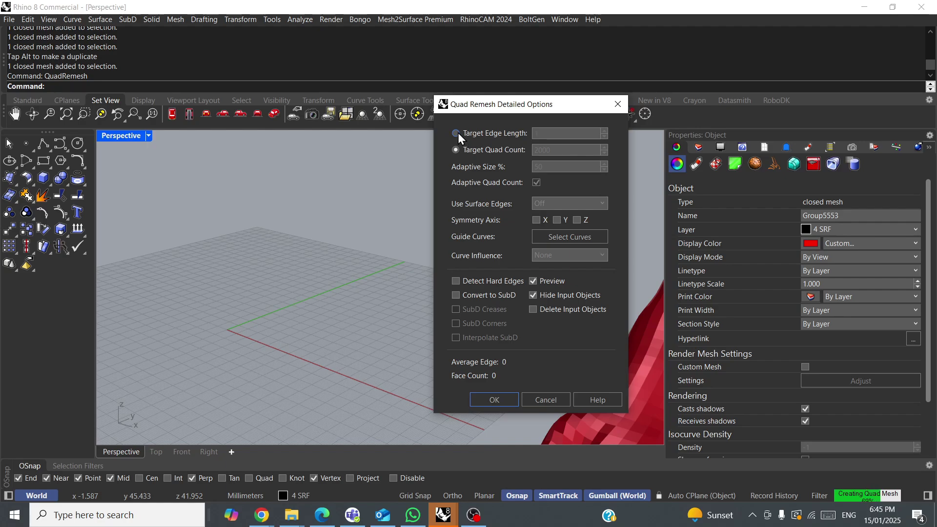
{"action": "left_click", "coordinate": [546, 133]}
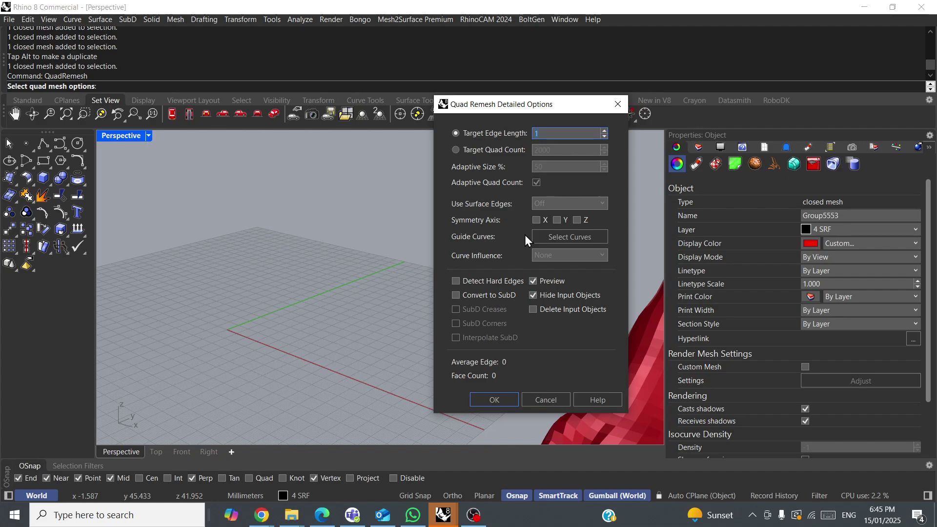
{"action": "type", "text": "3"}
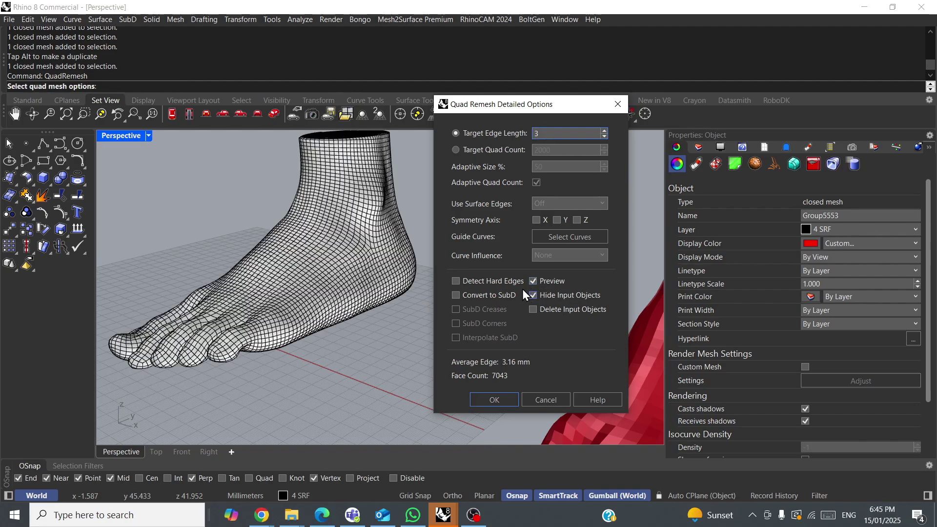
- Inspect the denser quad preview around the ankle and instep from different angles
{"action": "mouse_move", "coordinate": [281, 236]}
{"action": "right_mouse_down"}
{"action": "mouse_move", "coordinate": [295, 230]}
{"action": "mouse_move", "coordinate": [284, 232]}
{"action": "right_mouse_up"}
{"action": "scroll", "coordinate": [345, 164], "scroll_direction": "up", "scroll_amount": 10}
{"action": "right_click_drag", "start_coordinate": [344, 164], "coordinate": [303, 188]}
{"action": "scroll", "coordinate": [302, 188], "scroll_direction": "down", "scroll_amount": 10}
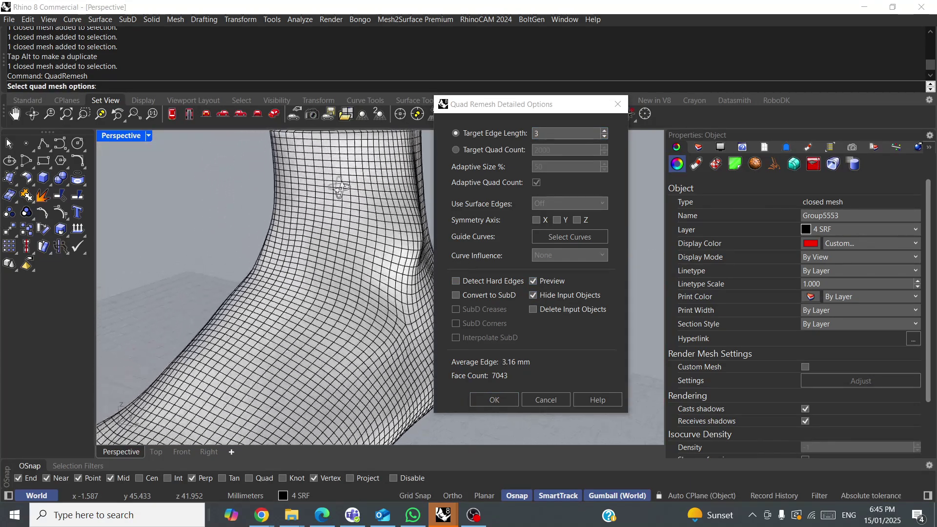
{"action": "scroll", "coordinate": [329, 203], "scroll_direction": "up", "scroll_amount": 6}
{"action": "scroll", "coordinate": [312, 198], "scroll_direction": "down", "scroll_amount": 2}
{"action": "scroll", "coordinate": [343, 166], "scroll_direction": "up", "scroll_amount": 3}
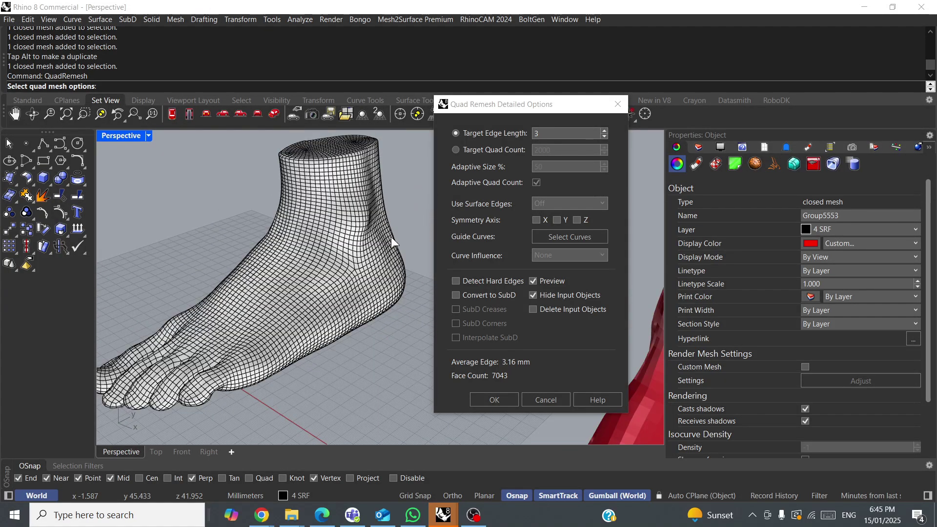
- Create the quad remesh and move it along negative X to the free side of the original foot
{"action": "left_click", "coordinate": [495, 400]}
{"action": "scroll", "coordinate": [386, 337], "scroll_direction": "down", "scroll_amount": 5}
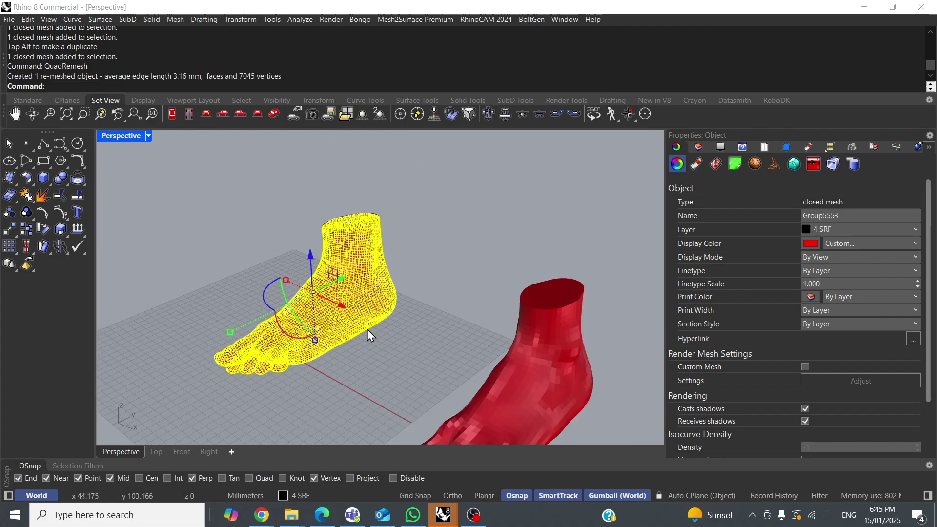
{"action": "left_click_drag", "start_coordinate": [367, 319], "coordinate": [242, 290]}
{"action": "left_click", "coordinate": [311, 182]}
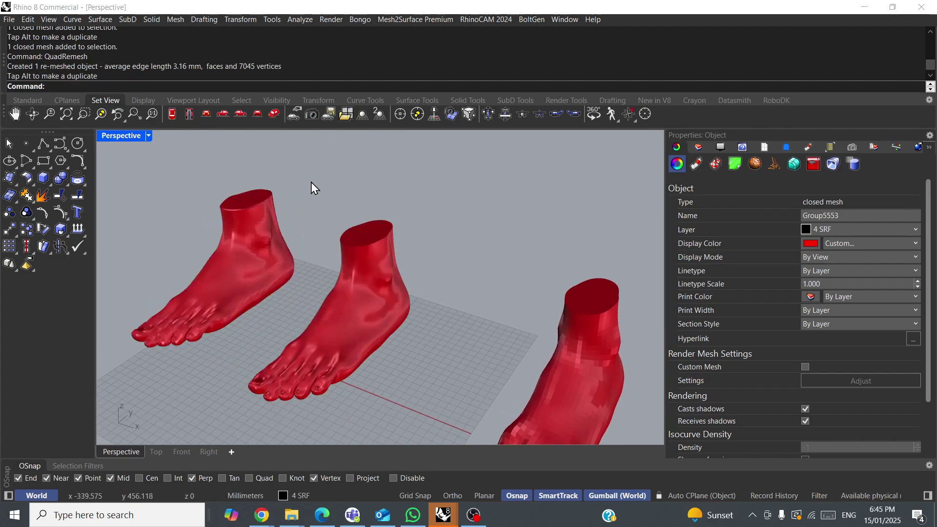
- Convert the new quad-remeshed foot with ToNURBS, keeping the input mesh
{"action": "scroll", "coordinate": [186, 287], "scroll_direction": "up", "scroll_amount": 4}
{"action": "left_click", "coordinate": [227, 288]}
{"action": "scroll", "coordinate": [217, 292], "scroll_direction": "up", "scroll_amount": 1}
{"action": "scroll", "coordinate": [222, 291], "scroll_direction": "down", "scroll_amount": 3}
{"action": "scroll", "coordinate": [156, 185], "scroll_direction": "up", "scroll_amount": 2}
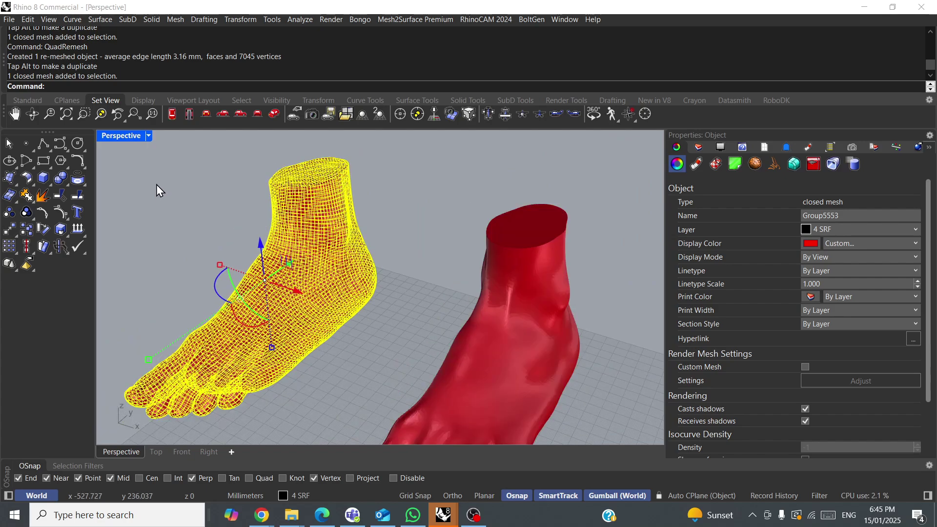
{"action": "type", "text": "ToNURBS"}
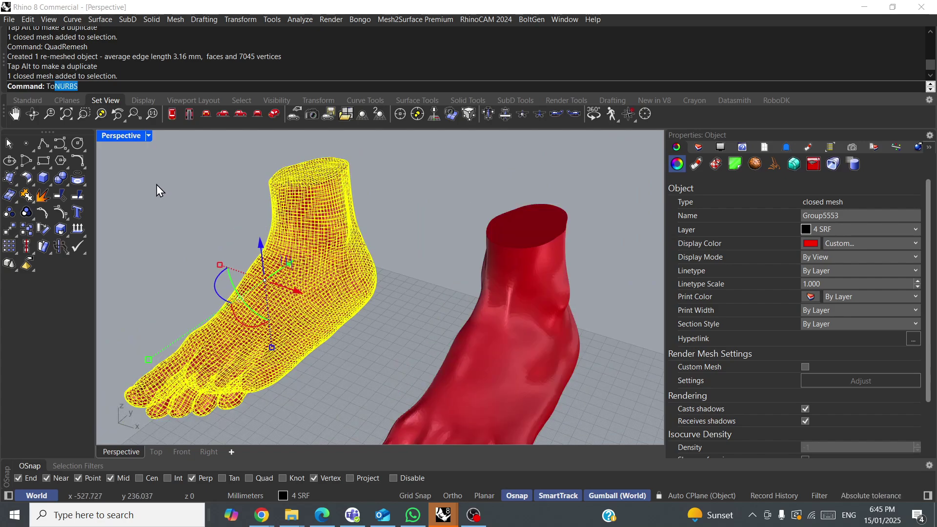
{"action": "key", "text": "Return"}
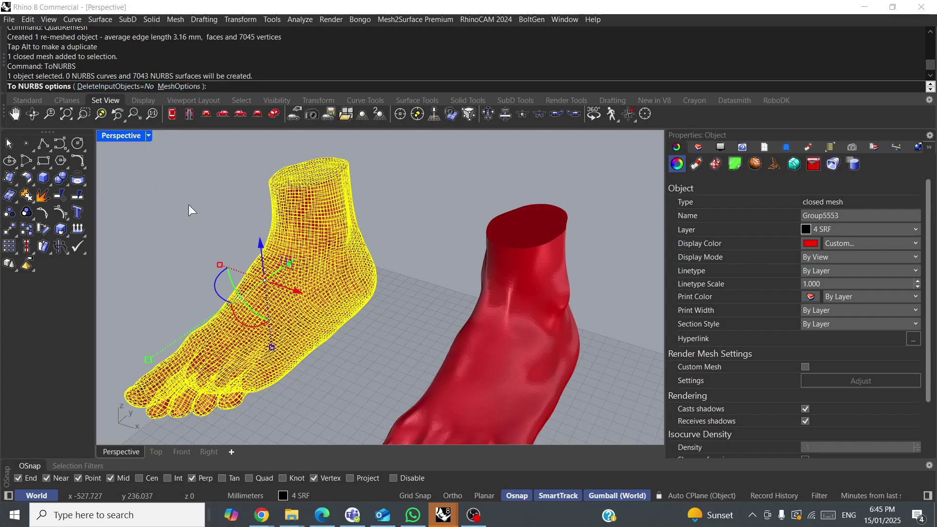
{"action": "key", "text": "Return"}
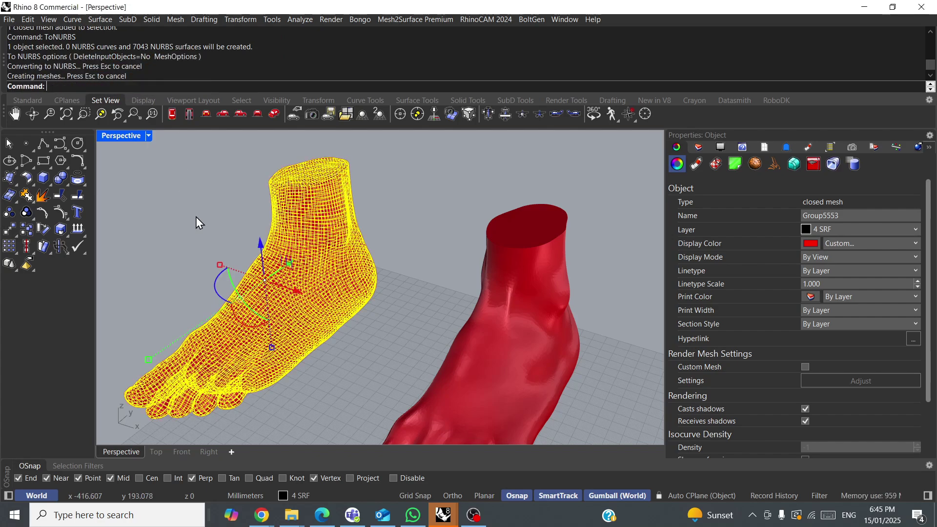
- Move the source quad mesh along negative X, away from its NURBS copy
{"action": "right_click_drag", "start_coordinate": [184, 215], "coordinate": [375, 243], "text": "shift"}
{"action": "left_click_drag", "start_coordinate": [434, 294], "coordinate": [274, 248]}
{"action": "left_click", "coordinate": [343, 244]}
- Compare the quad mesh with the NURBS foot by selecting each, checking its object type and examining the surface patches up close
{"action": "scroll", "coordinate": [416, 337], "scroll_direction": "up", "scroll_amount": 2}
{"action": "scroll", "coordinate": [411, 322], "scroll_direction": "up", "scroll_amount": 10}
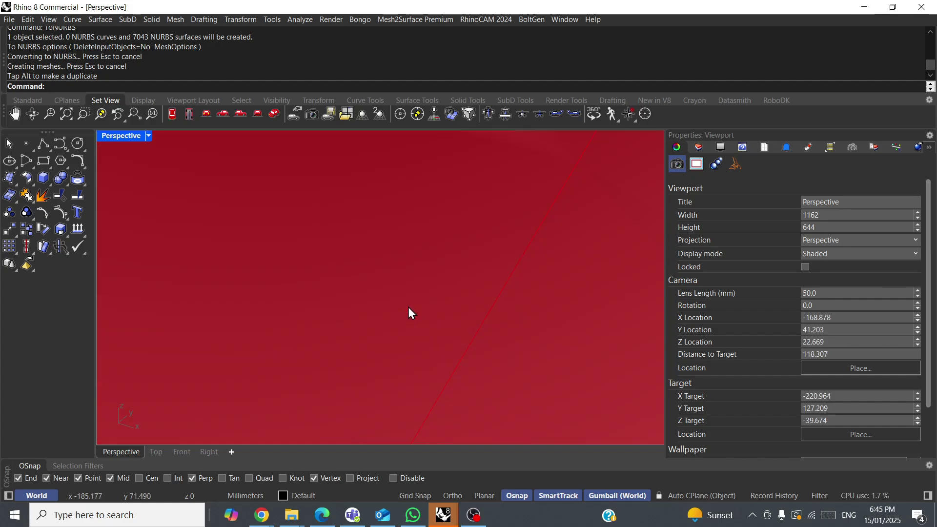
{"action": "scroll", "coordinate": [408, 305], "scroll_direction": "down", "scroll_amount": 12}
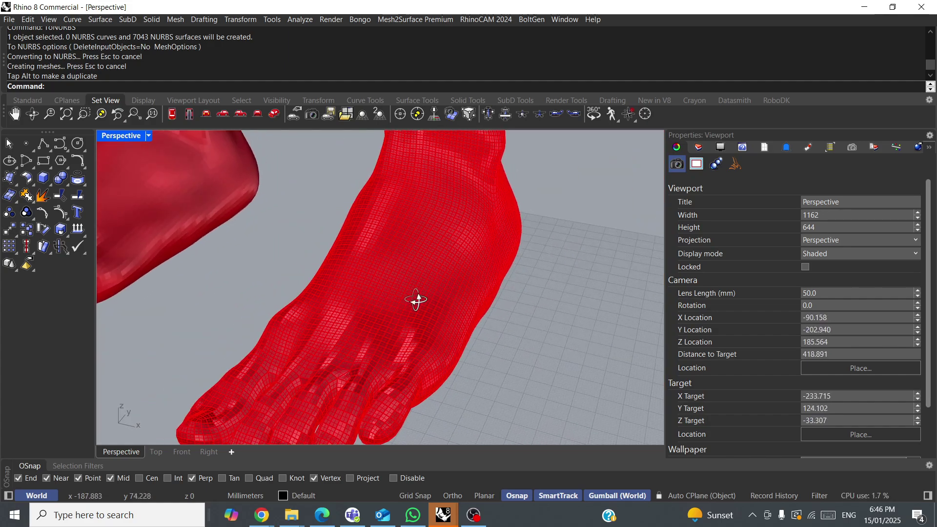
{"action": "left_click", "coordinate": [314, 248]}
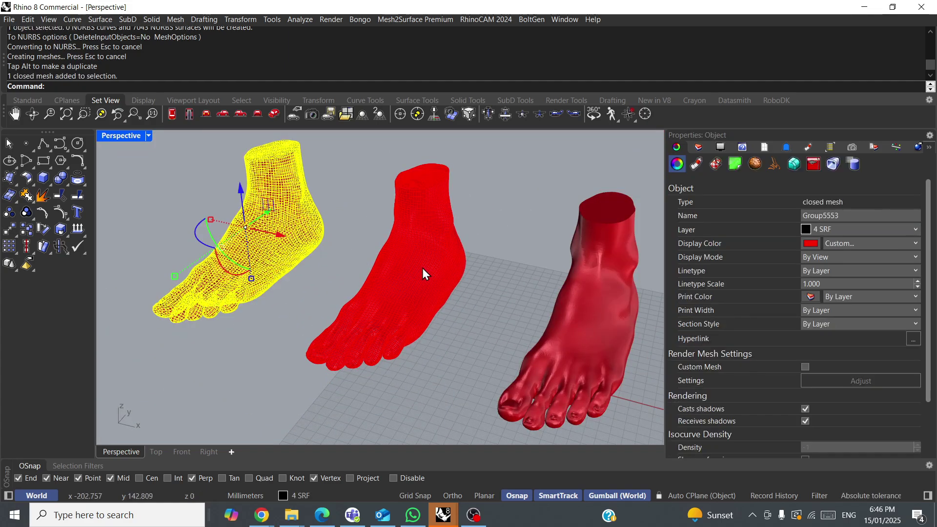
{"action": "left_click", "coordinate": [514, 246]}
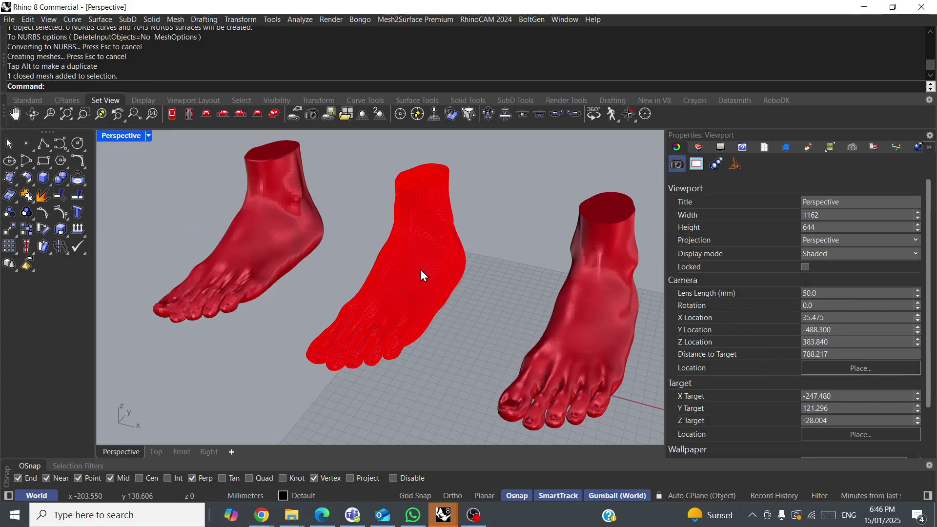
{"action": "left_click", "coordinate": [272, 228]}
{"action": "scroll", "coordinate": [278, 239], "scroll_direction": "up", "scroll_amount": 10}
{"action": "scroll", "coordinate": [293, 248], "scroll_direction": "down", "scroll_amount": 10}
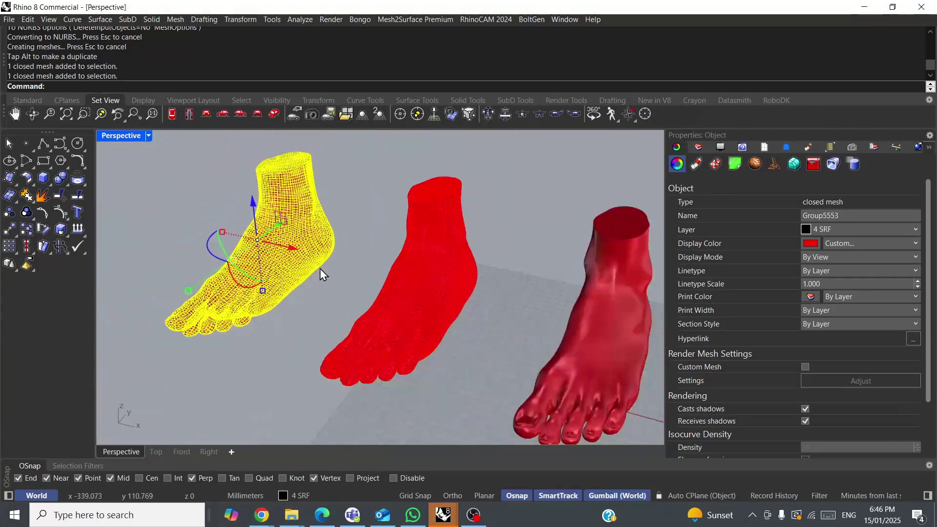
{"action": "left_click", "coordinate": [535, 247]}
{"action": "scroll", "coordinate": [428, 329], "scroll_direction": "up", "scroll_amount": 5}
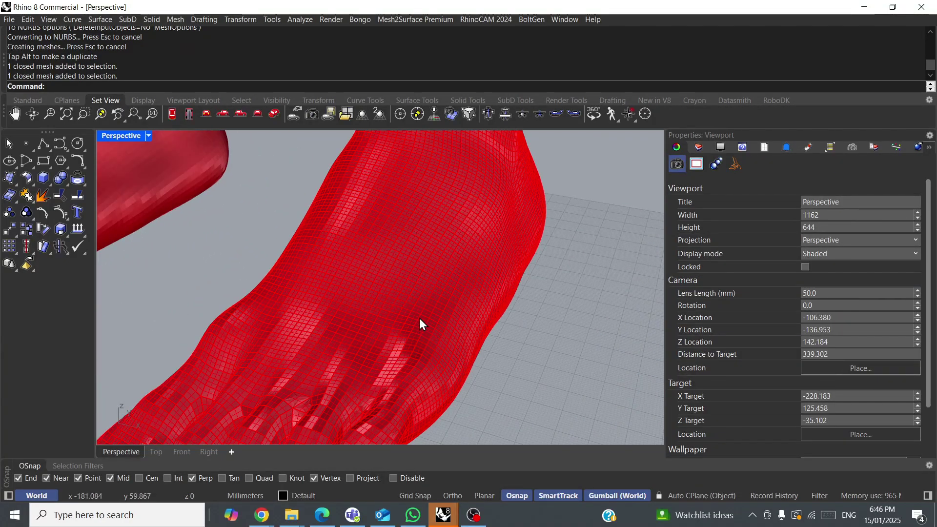
{"action": "left_click", "coordinate": [419, 318]}
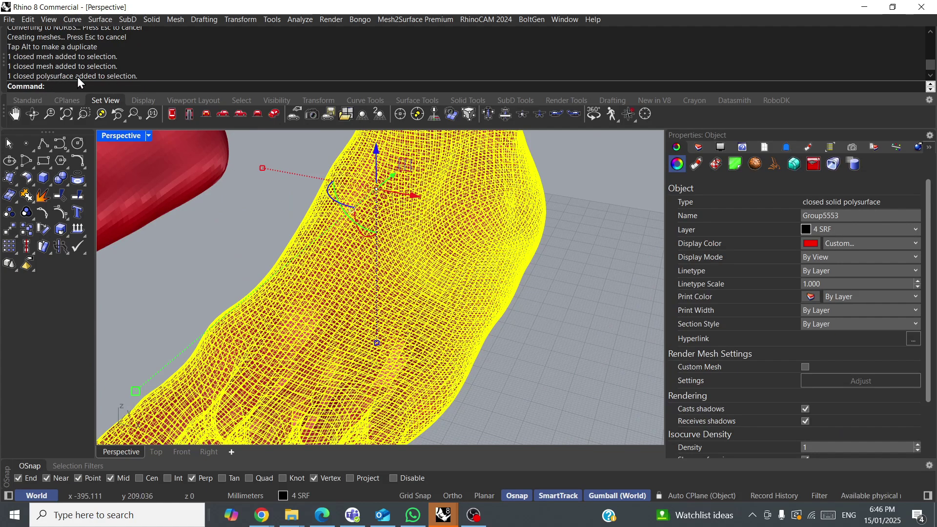
{"action": "left_click", "coordinate": [227, 242]}
{"action": "right_click_drag", "start_coordinate": [227, 242], "coordinate": [298, 247]}
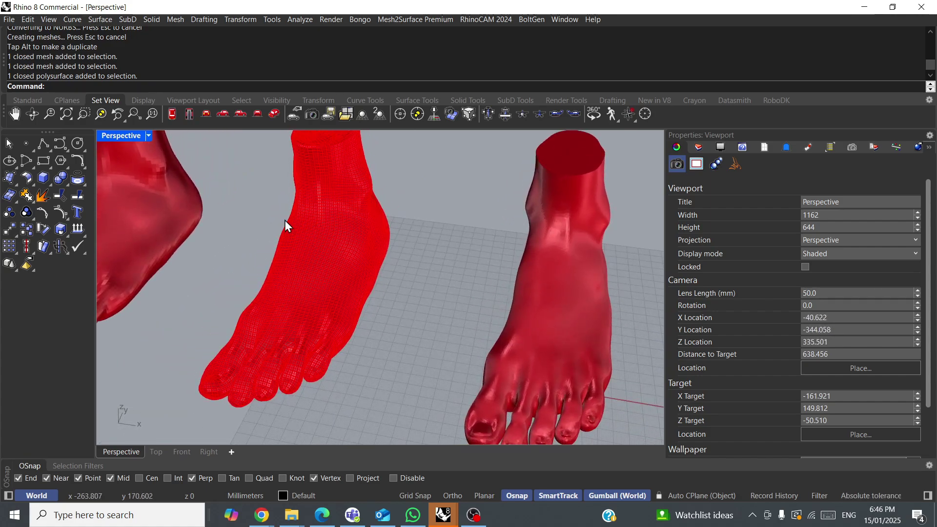
- Draw a box beside the NURBS foot and move it along X so it intersects the ankle and instep
{"action": "left_click", "coordinate": [49, 183]}
{"action": "left_click", "coordinate": [59, 181]}
{"action": "left_click", "coordinate": [473, 278]}
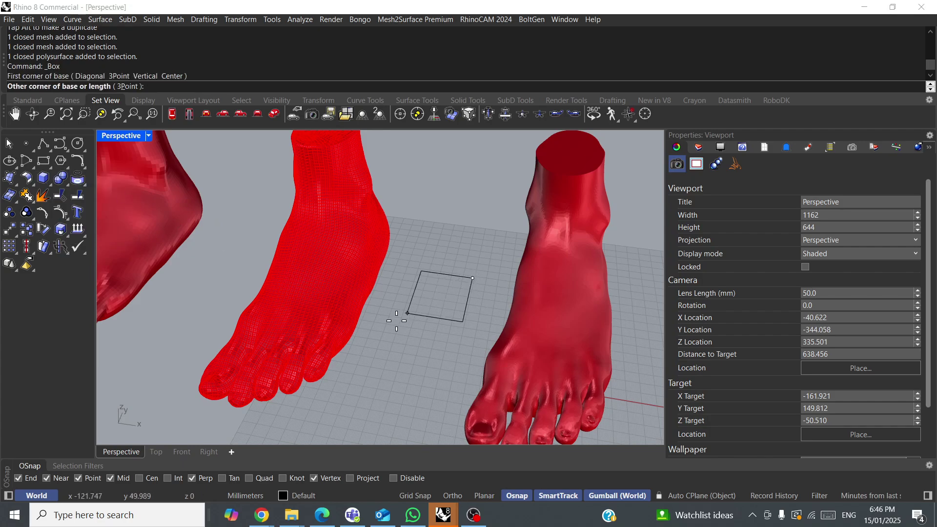
{"action": "left_click", "coordinate": [348, 337]}
{"action": "left_click", "coordinate": [415, 213]}
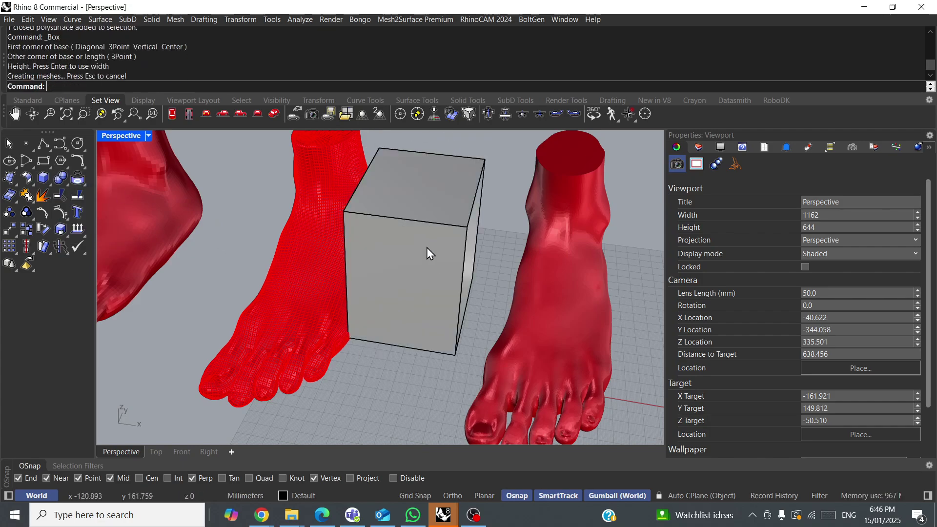
{"action": "left_click", "coordinate": [427, 253]}
{"action": "left_click_drag", "start_coordinate": [452, 264], "coordinate": [386, 247]}
{"action": "left_click", "coordinate": [406, 359]}
- Join the NURBS foot and the box into one solid with Boolean Union
{"action": "right_click_drag", "start_coordinate": [406, 359], "coordinate": [377, 347]}
{"action": "scroll", "coordinate": [307, 283], "scroll_direction": "up", "scroll_amount": 3}
{"action": "left_click", "coordinate": [229, 346]}
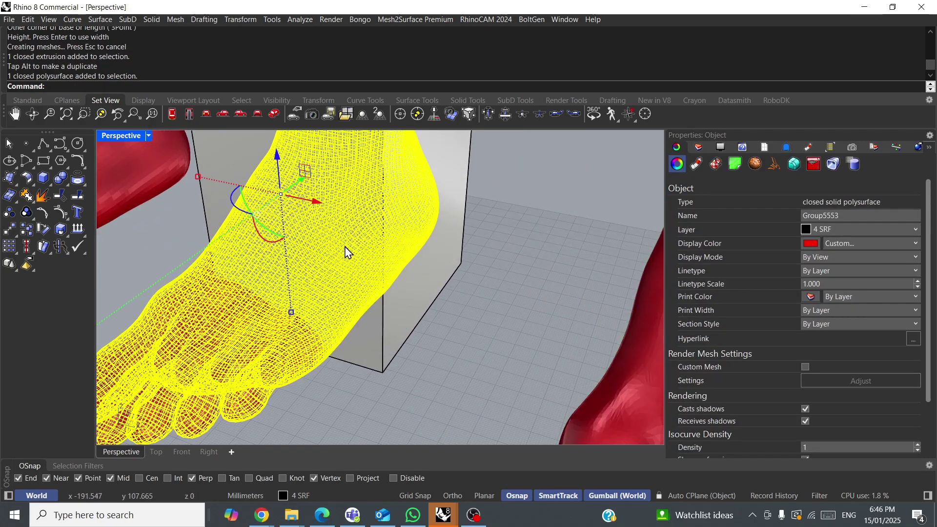
{"action": "left_click", "coordinate": [419, 278], "text": "shift"}
{"action": "left_click", "coordinate": [67, 183]}
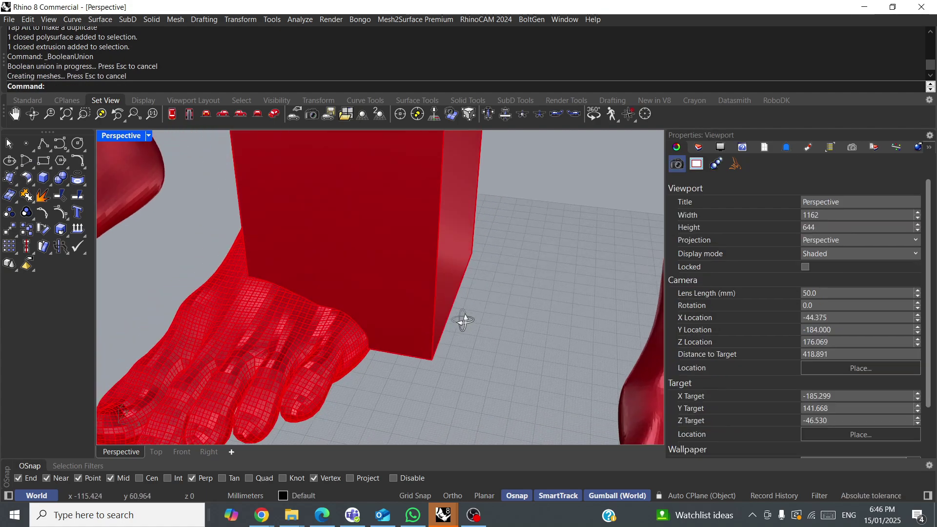
- Examine the united foot and box up close and from several angles, including where the box meets the toes
{"action": "right_click_drag", "start_coordinate": [464, 320], "coordinate": [476, 332]}
{"action": "left_click", "coordinate": [419, 268]}
{"action": "right_click_drag", "start_coordinate": [419, 267], "coordinate": [441, 331]}
{"action": "left_click", "coordinate": [458, 304]}
{"action": "scroll", "coordinate": [411, 280], "scroll_direction": "down", "scroll_amount": 8}
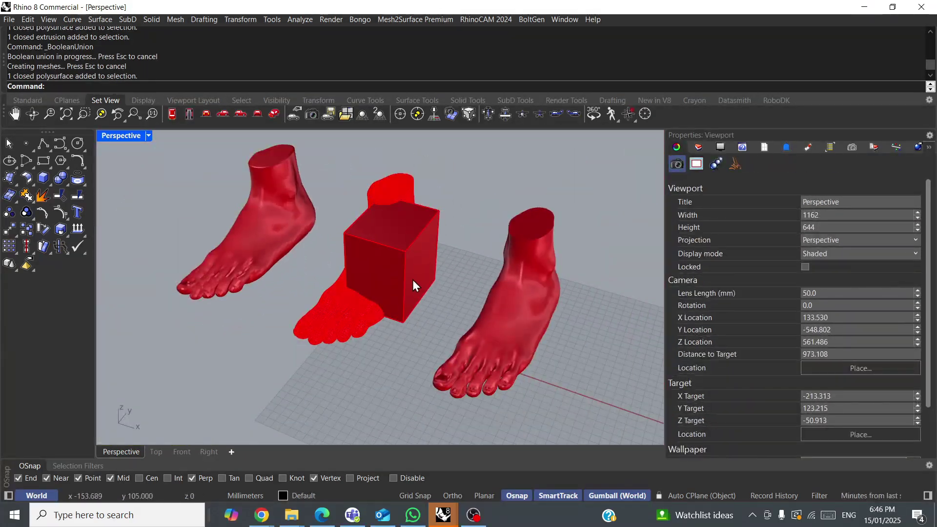
{"action": "scroll", "coordinate": [411, 280], "scroll_direction": "up", "scroll_amount": 3}
{"action": "right_click_drag", "start_coordinate": [402, 277], "coordinate": [391, 269]}
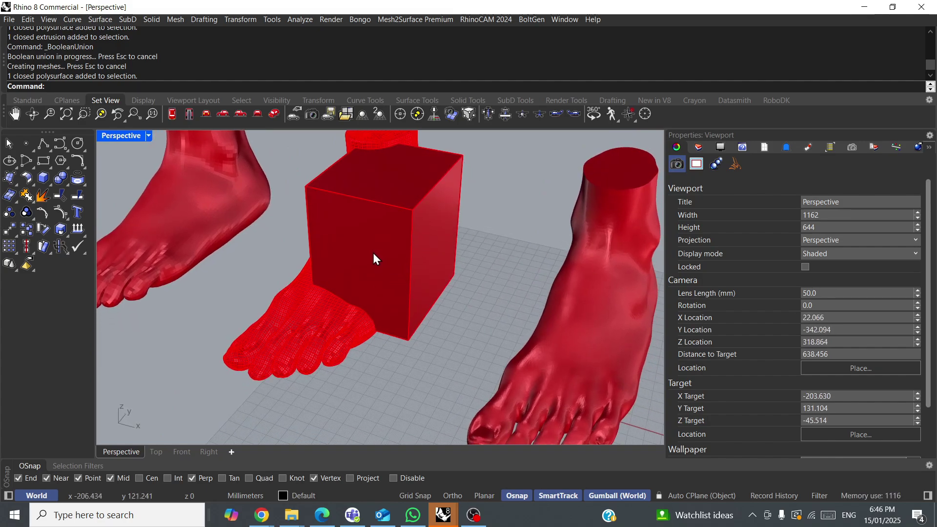
{"action": "scroll", "coordinate": [327, 315], "scroll_direction": "up", "scroll_amount": 5}
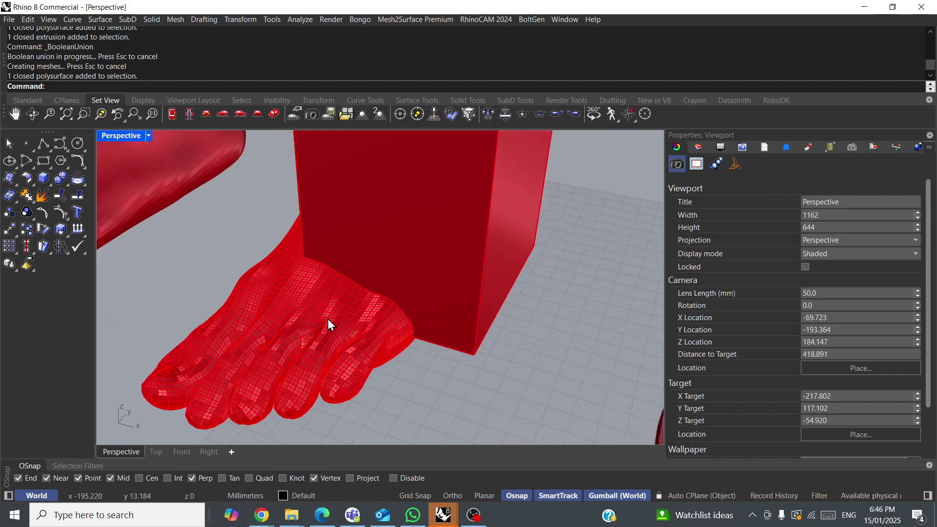
{"action": "scroll", "coordinate": [328, 317], "scroll_direction": "down", "scroll_amount": 2}
{"action": "scroll", "coordinate": [328, 317], "scroll_direction": "down", "scroll_amount": 5}
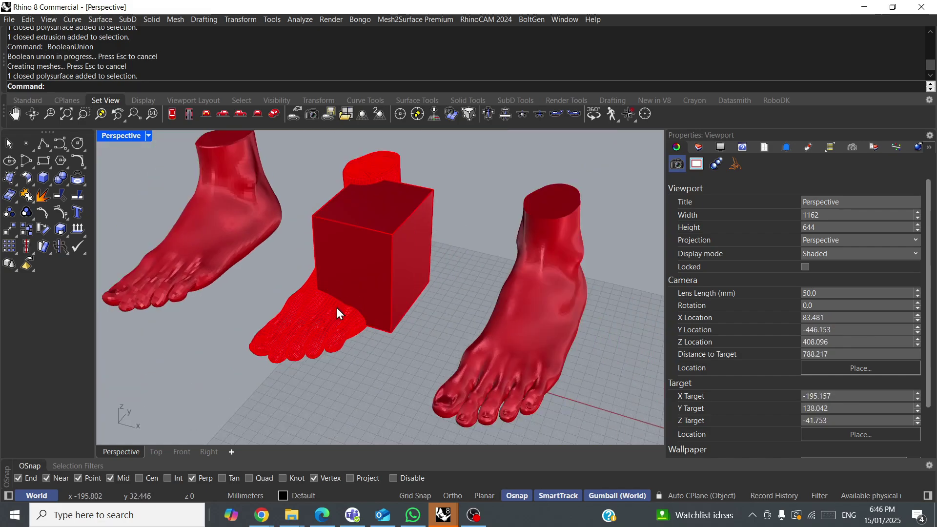
{"action": "right_click_drag", "start_coordinate": [337, 306], "coordinate": [341, 266]}
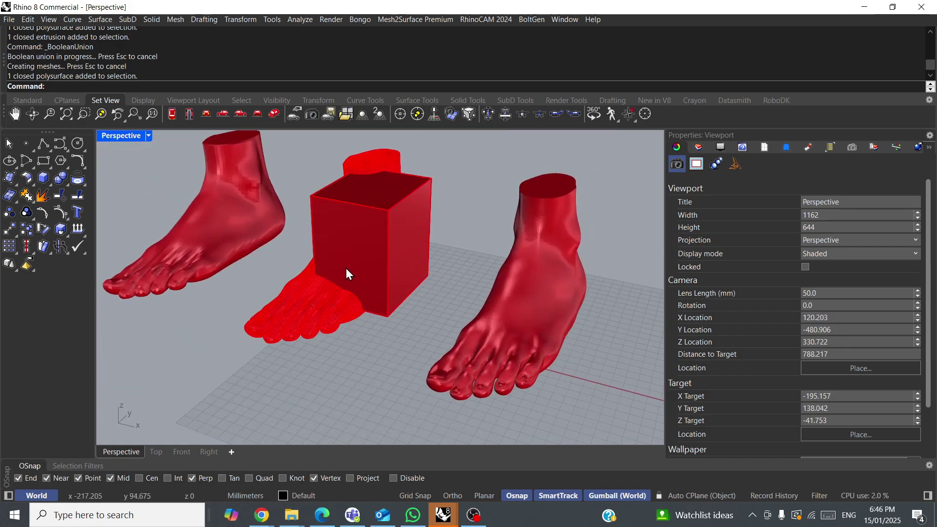
{"action": "right_click_drag", "start_coordinate": [358, 269], "coordinate": [324, 279], "text": "shift"}
{"action": "scroll", "coordinate": [324, 279], "scroll_direction": "down", "scroll_amount": 2}
- Select the united foot and box in the Front view and return to the Perspective view
{"action": "left_click", "coordinate": [202, 116]}
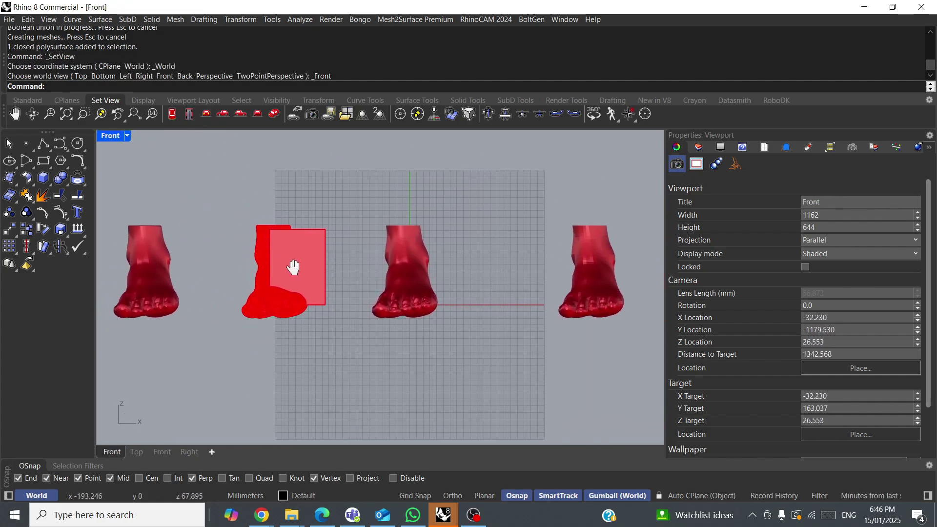
{"action": "left_click", "coordinate": [293, 267]}
{"action": "left_click", "coordinate": [273, 111]}
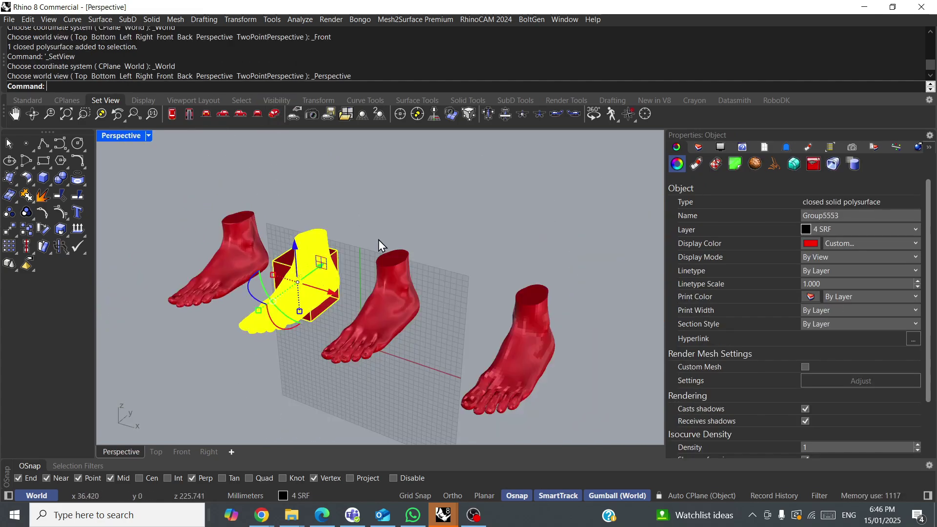
- Select the smooth closed foot mesh standing beside the united foot and box, and start QuadRemesh on it
{"action": "right_click_drag", "start_coordinate": [459, 309], "coordinate": [468, 258], "text": "shift"}
{"action": "left_click", "coordinate": [468, 258]}
{"action": "scroll", "coordinate": [375, 235], "scroll_direction": "up", "scroll_amount": 3}
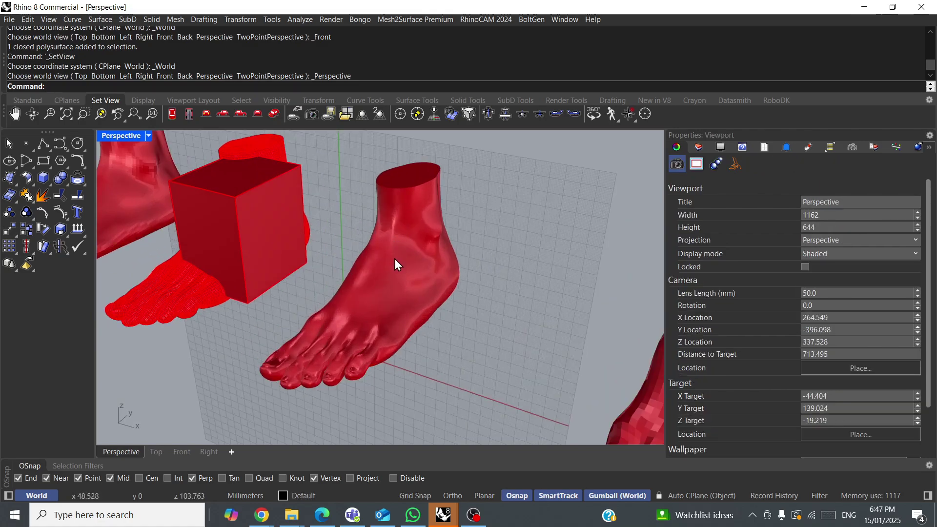
{"action": "left_click", "coordinate": [394, 259]}
{"action": "type", "text": "QuadRemesh"}
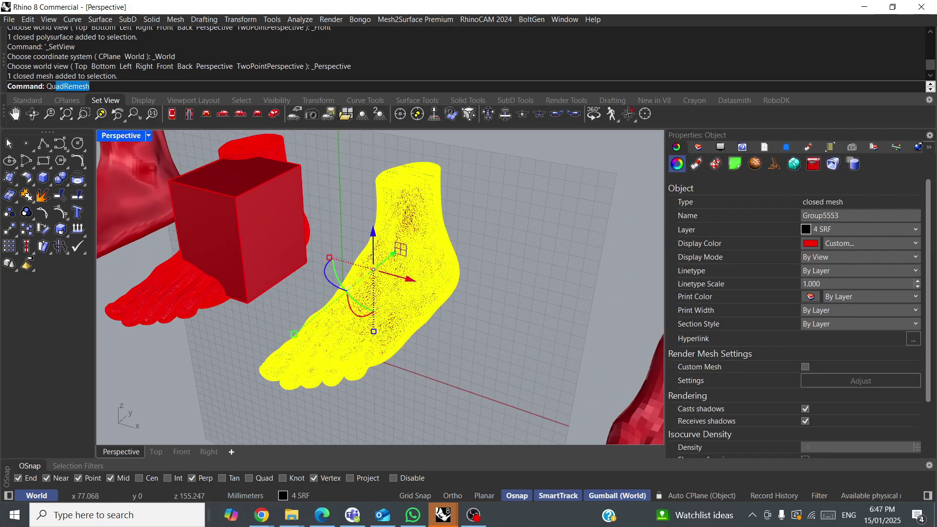
{"action": "key", "text": "Return"}
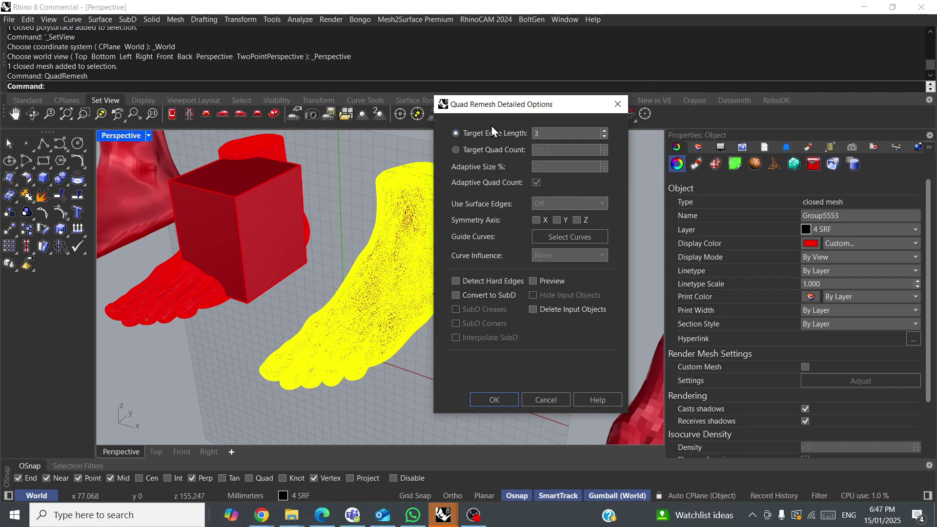
- Set the remesh to a target quad count of 2500 and preview it on the foot with the input object hidden
{"action": "left_click", "coordinate": [456, 149]}
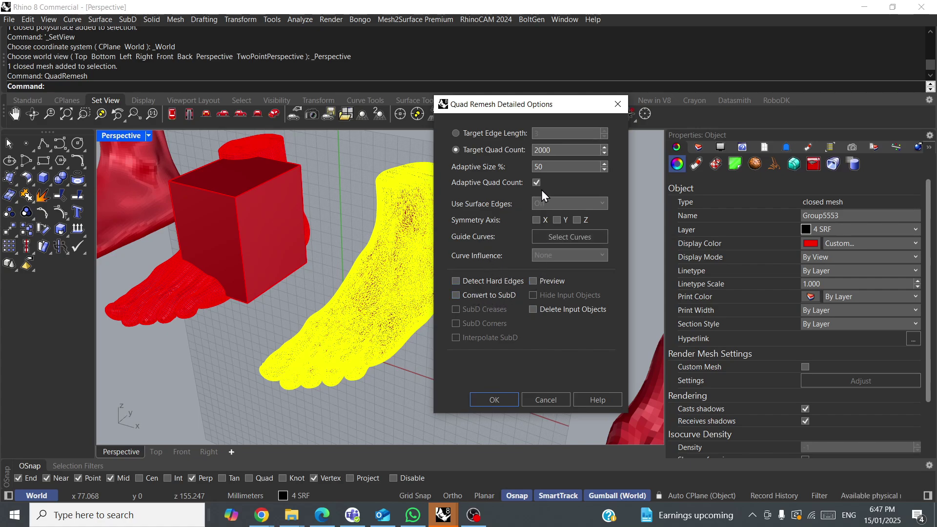
{"action": "double_click", "coordinate": [569, 150]}
{"action": "type", "text": "3"}
{"action": "key", "text": "BackSpace"}
{"action": "type", "text": "500"}
{"action": "left_click", "coordinate": [534, 282]}
{"action": "left_click", "coordinate": [534, 295]}
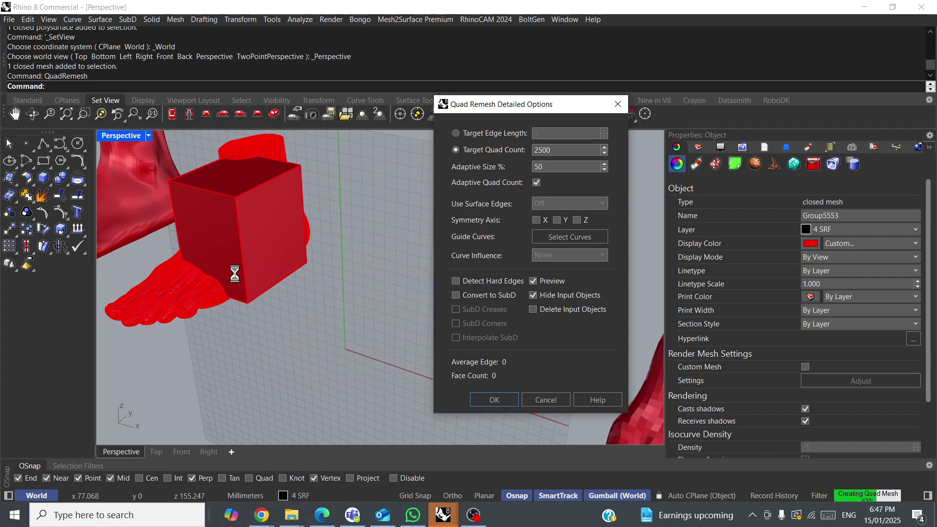
{"action": "right_click_drag", "start_coordinate": [325, 293], "coordinate": [409, 313], "text": "shift"}
{"action": "scroll", "coordinate": [395, 244], "scroll_direction": "up", "scroll_amount": 8}
{"action": "scroll", "coordinate": [395, 244], "scroll_direction": "down", "scroll_amount": 9}
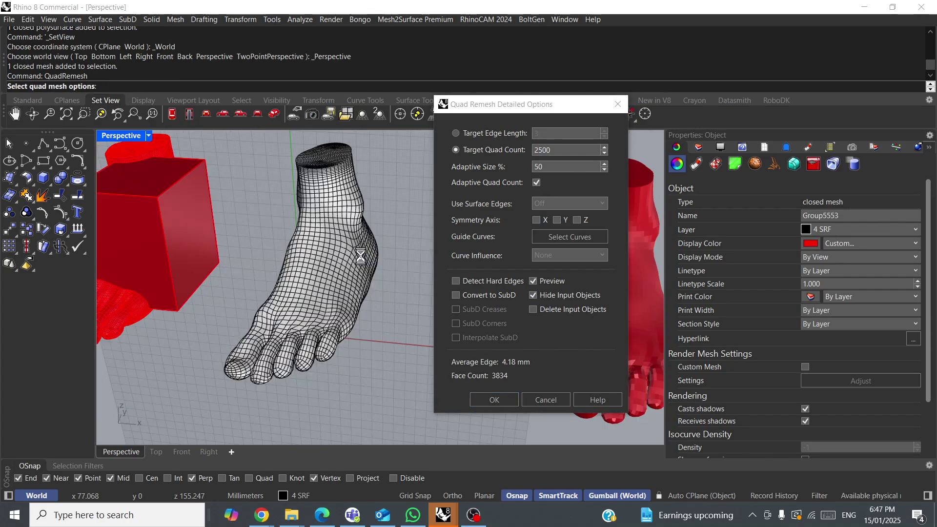
- Turn on Z-axis symmetry for the remesh and examine the preview from several angles
{"action": "left_click", "coordinate": [577, 220]}
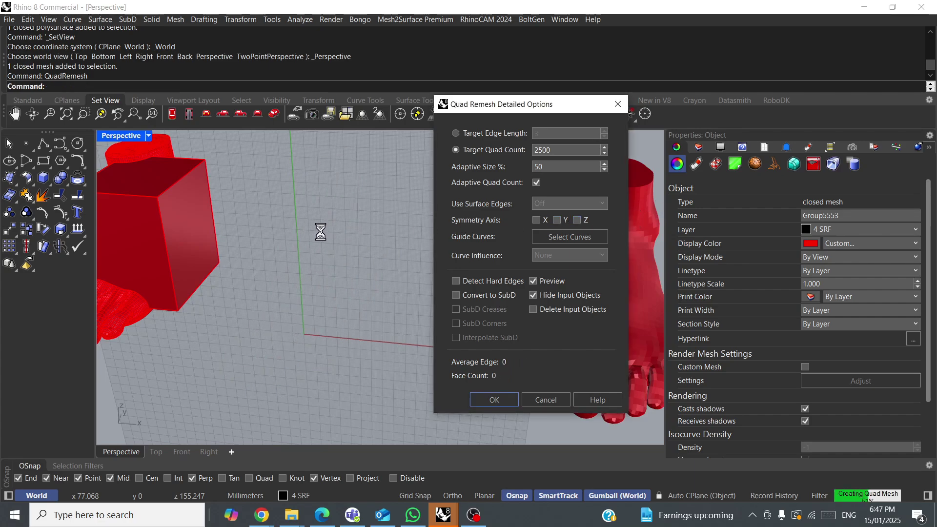
{"action": "scroll", "coordinate": [340, 245], "scroll_direction": "down", "scroll_amount": 5}
{"action": "right_click_drag", "start_coordinate": [342, 245], "coordinate": [377, 250]}
{"action": "scroll", "coordinate": [341, 237], "scroll_direction": "up", "scroll_amount": 5}
{"action": "scroll", "coordinate": [333, 229], "scroll_direction": "down", "scroll_amount": 7}
{"action": "scroll", "coordinate": [377, 249], "scroll_direction": "up", "scroll_amount": 3}
{"action": "scroll", "coordinate": [365, 240], "scroll_direction": "down", "scroll_amount": 3}
- Change the remesh symmetry from the Z axis to the Y axis and inspect the previewed foot
{"action": "left_click", "coordinate": [564, 221]}
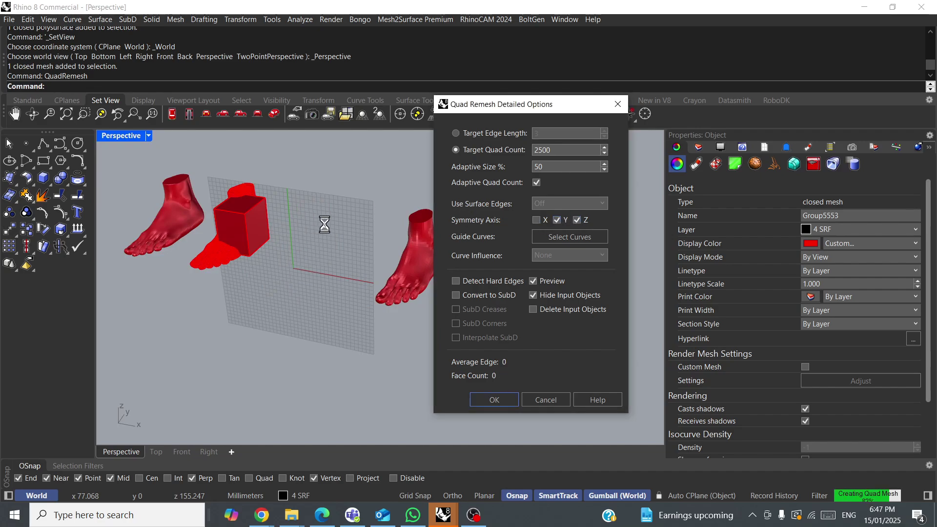
{"action": "scroll", "coordinate": [298, 215], "scroll_direction": "up", "scroll_amount": 6}
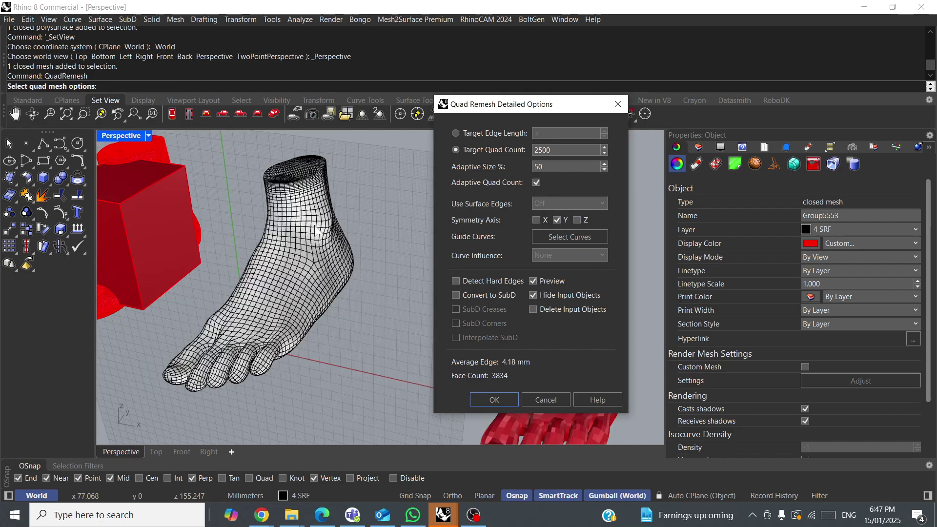
{"action": "scroll", "coordinate": [297, 215], "scroll_direction": "down", "scroll_amount": 5}
{"action": "right_click_drag", "start_coordinate": [306, 220], "coordinate": [376, 215]}
- Switch the remesh symmetry to the X axis, add the Z axis, and inspect the previewed shape
{"action": "left_click", "coordinate": [556, 220]}
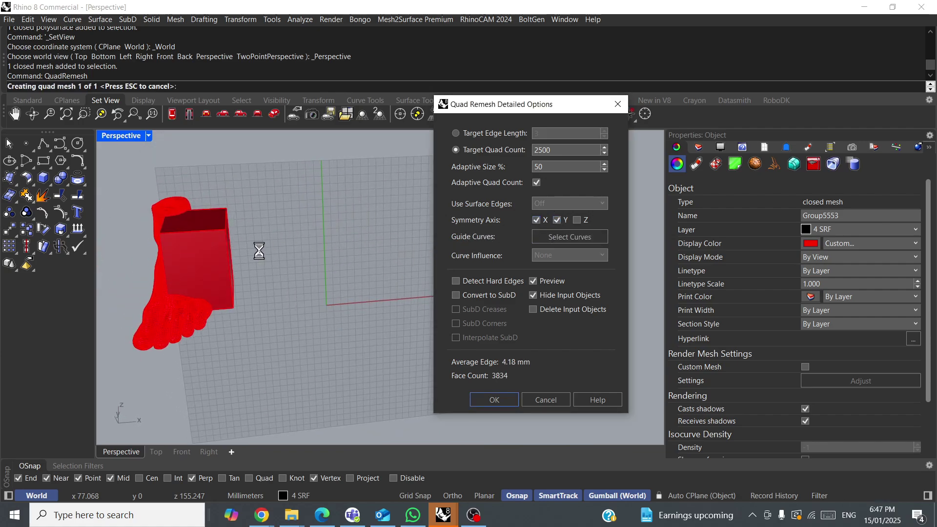
{"action": "right_click_drag", "start_coordinate": [257, 249], "coordinate": [341, 256]}
{"action": "left_click", "coordinate": [577, 220]}
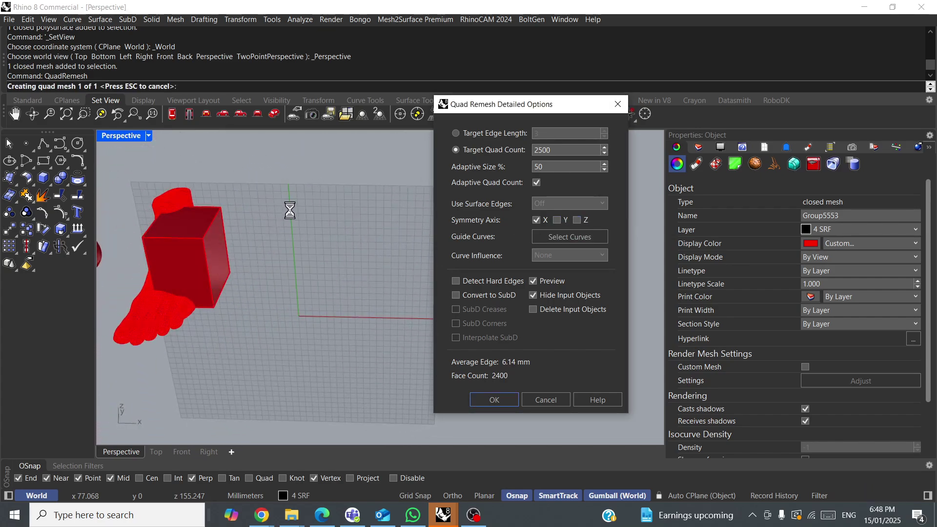
{"action": "mouse_move", "coordinate": [321, 218]}
{"action": "right_mouse_down"}
{"action": "mouse_move", "coordinate": [345, 177]}
{"action": "mouse_move", "coordinate": [293, 210]}
{"action": "mouse_move", "coordinate": [282, 206]}
{"action": "mouse_move", "coordinate": [317, 210]}
{"action": "right_mouse_up"}
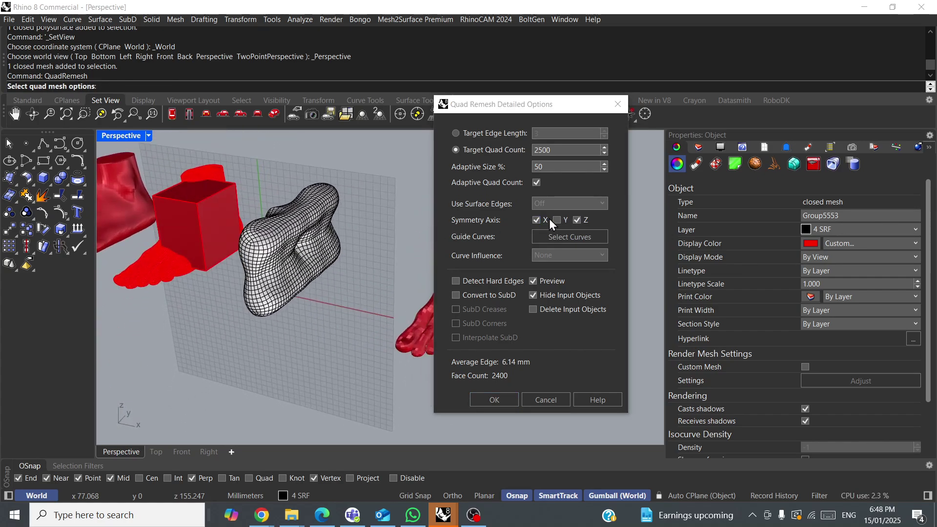
- Turn off the Z and X symmetry axes and cancel the remesh
{"action": "left_click", "coordinate": [577, 220]}
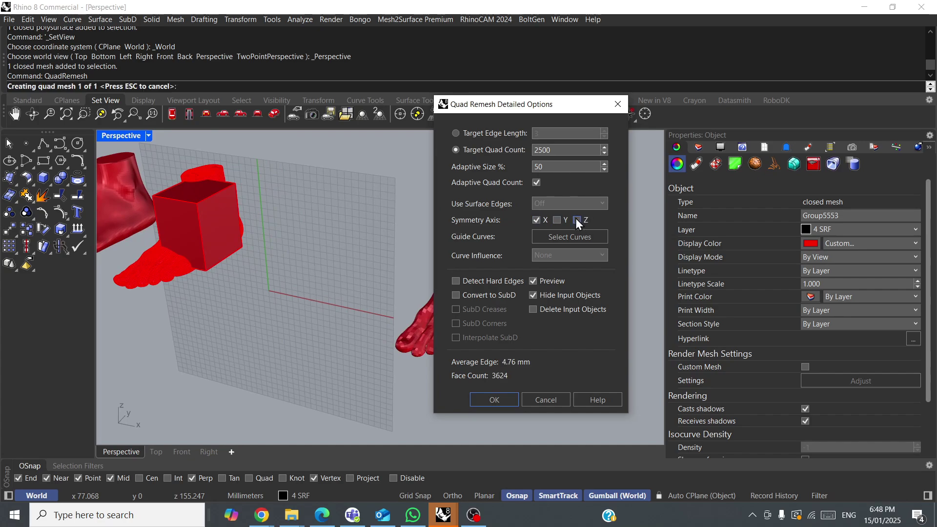
{"action": "left_click", "coordinate": [537, 221]}
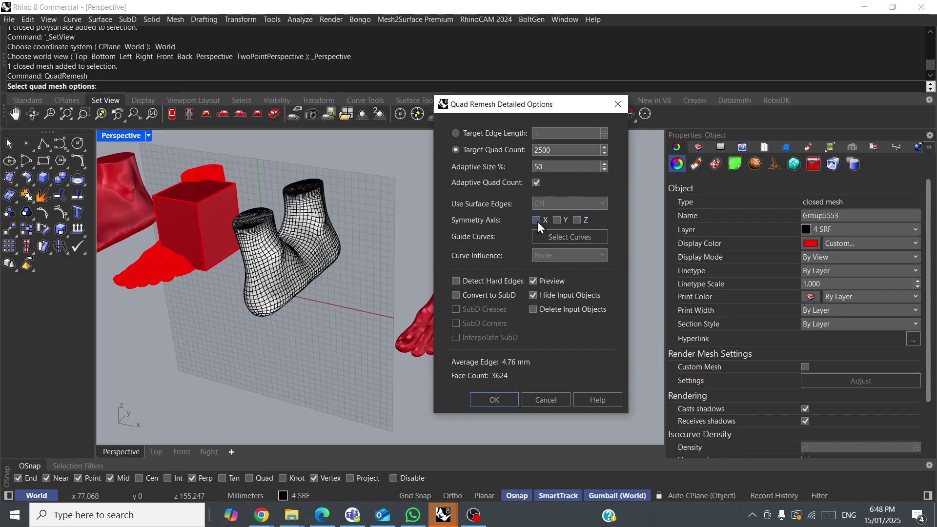
{"action": "left_click", "coordinate": [546, 400]}
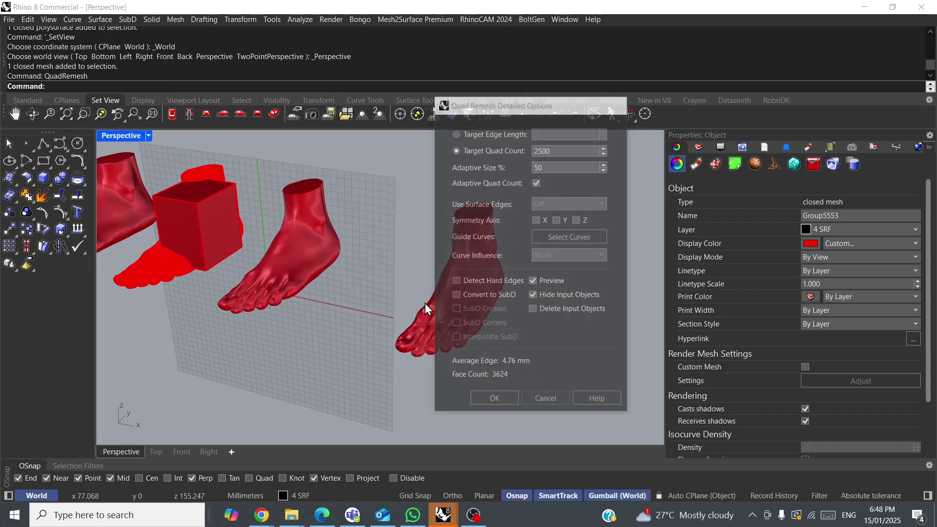
{"action": "key", "text": "Escape"}
- Restart QuadRemesh on the same foot mesh with a target quad count of 2000, previewing it with the input object hidden
{"action": "left_click", "coordinate": [272, 245]}
{"action": "right_click", "coordinate": [276, 250]}
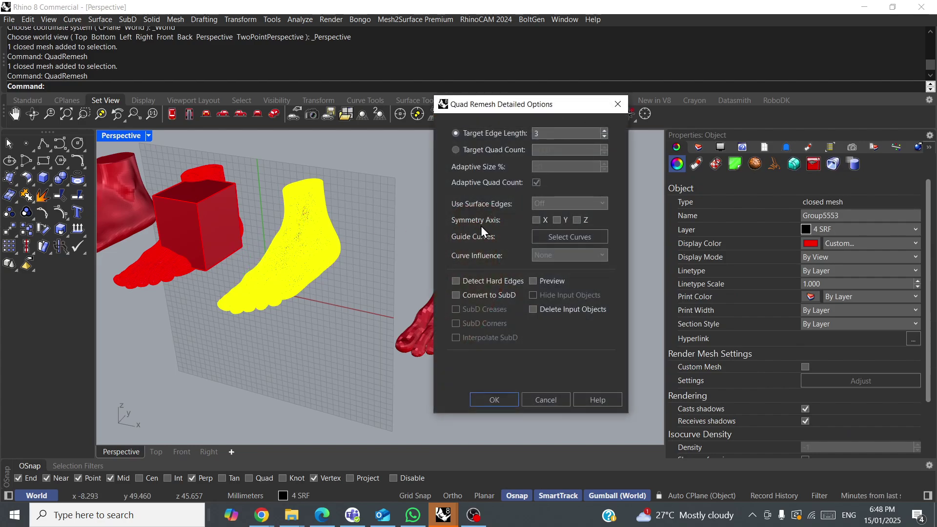
{"action": "left_click", "coordinate": [455, 150]}
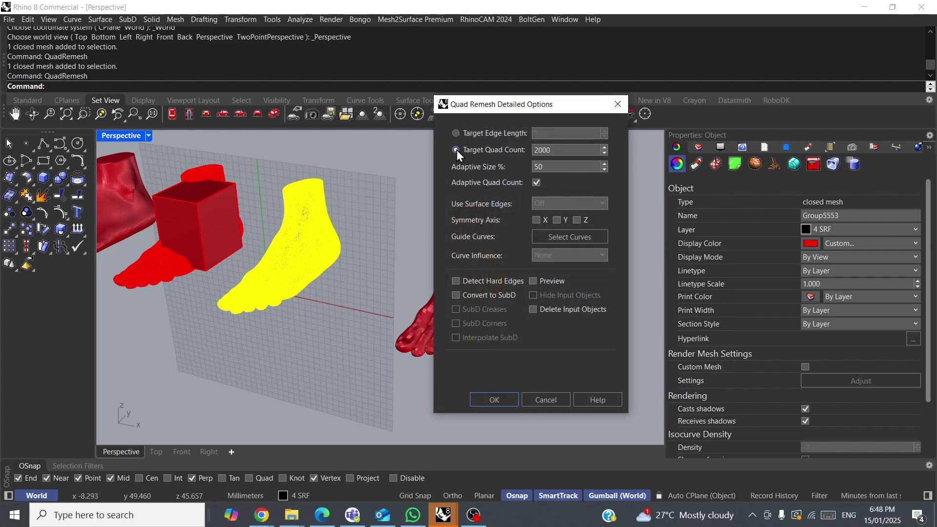
{"action": "left_click", "coordinate": [534, 281]}
{"action": "left_click", "coordinate": [534, 293]}
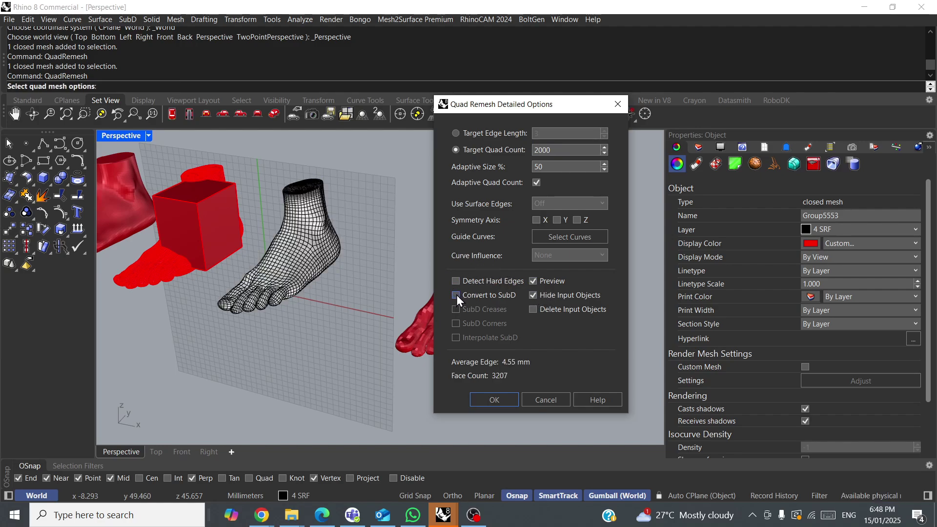
{"action": "scroll", "coordinate": [296, 260], "scroll_direction": "up", "scroll_amount": 7}
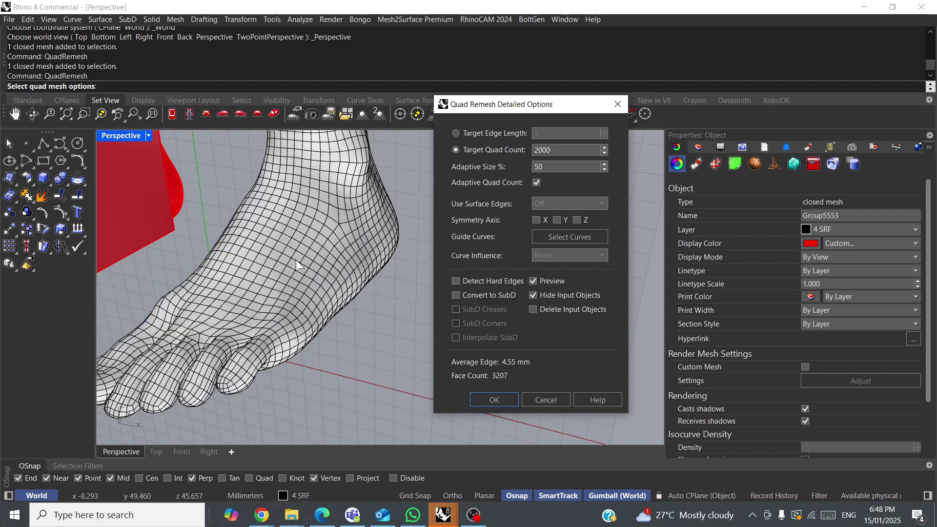
{"action": "right_click_drag", "start_coordinate": [295, 260], "coordinate": [351, 263]}
{"action": "scroll", "coordinate": [344, 268], "scroll_direction": "down", "scroll_amount": 4}
- Enable Convert to SubD for the remesh and compare the preview with the original foot shown and hidden
{"action": "left_click", "coordinate": [456, 295]}
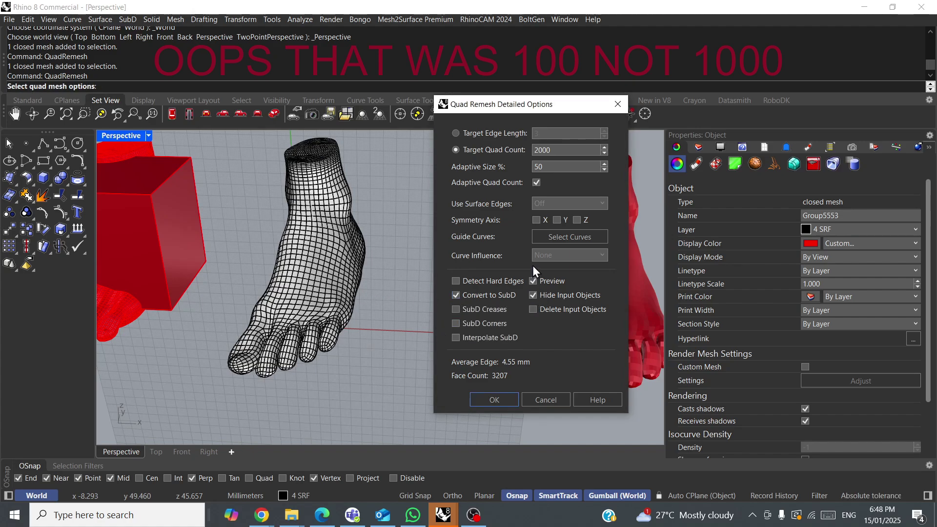
{"action": "right_click_drag", "start_coordinate": [373, 348], "coordinate": [400, 289]}
{"action": "scroll", "coordinate": [326, 259], "scroll_direction": "down", "scroll_amount": 5}
{"action": "scroll", "coordinate": [359, 263], "scroll_direction": "up", "scroll_amount": 3}
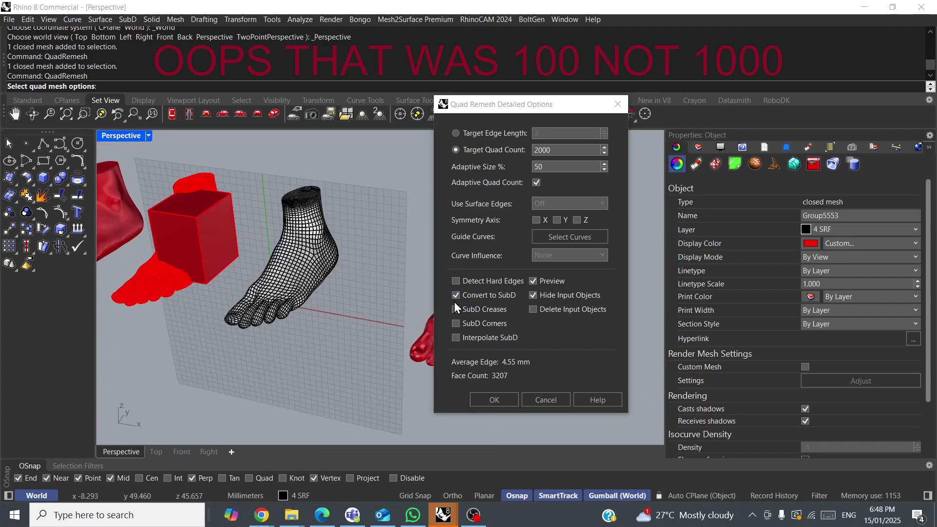
{"action": "left_click", "coordinate": [537, 294]}
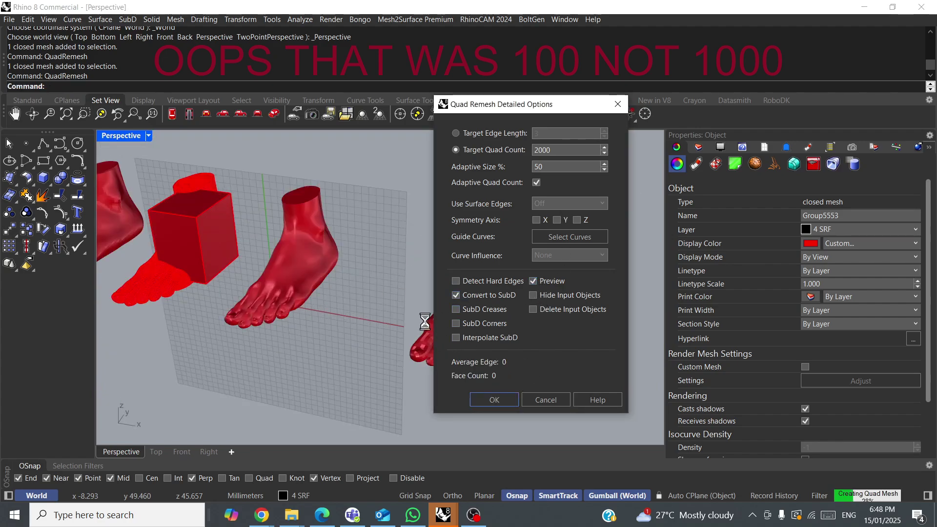
{"action": "left_click", "coordinate": [537, 295]}
{"action": "scroll", "coordinate": [342, 281], "scroll_direction": "up", "scroll_amount": 4}
{"action": "scroll", "coordinate": [335, 272], "scroll_direction": "down", "scroll_amount": 1}
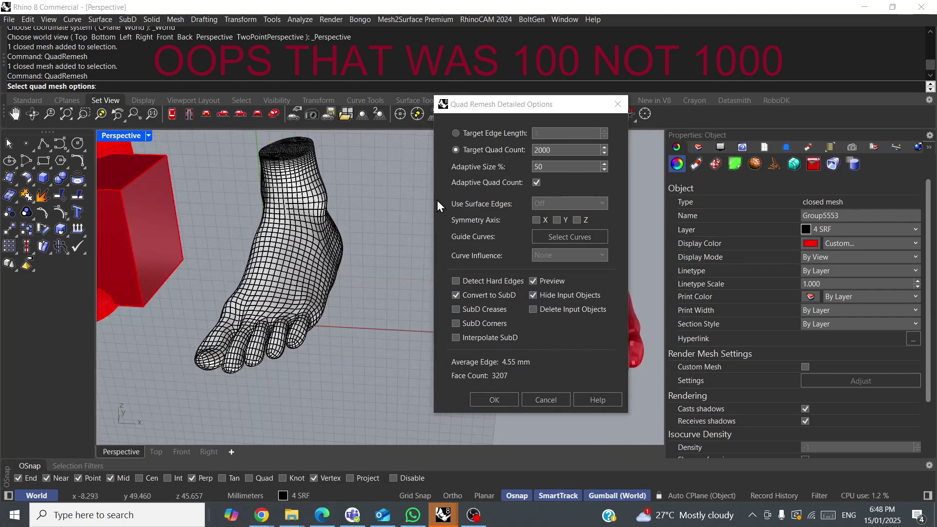
- Set the target quad count to 100 and inspect the previewed SubD toes up close
{"action": "double_click", "coordinate": [564, 149]}
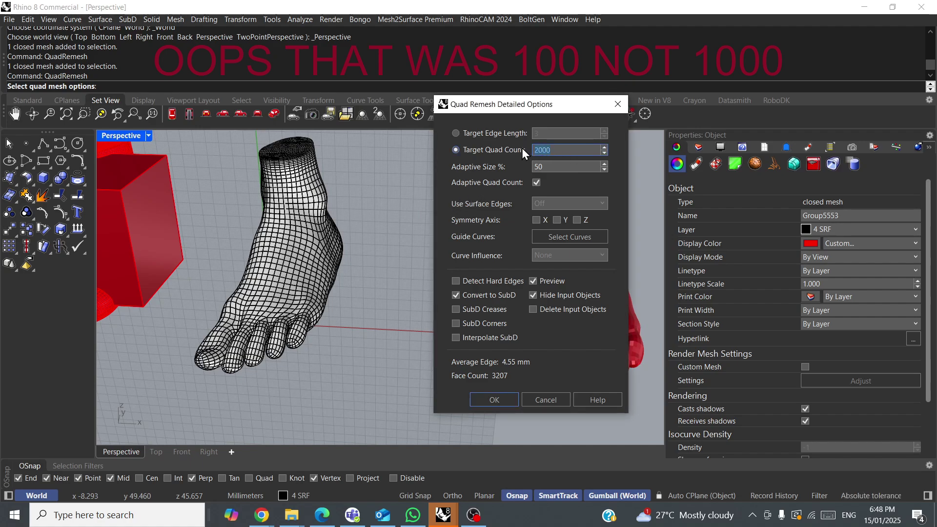
{"action": "type", "text": "100"}
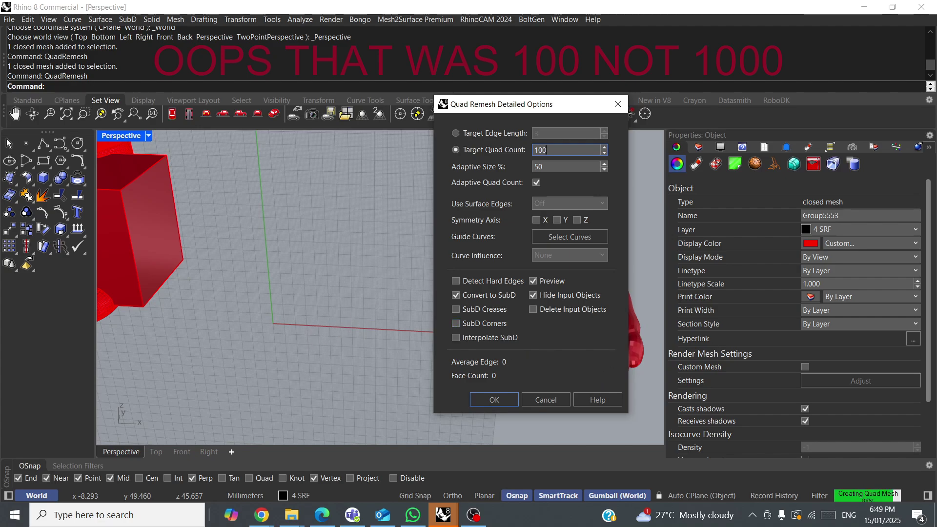
{"action": "mouse_move", "coordinate": [283, 325]}
{"action": "right_mouse_down"}
{"action": "mouse_move", "coordinate": [334, 307]}
{"action": "mouse_move", "coordinate": [211, 321]}
{"action": "mouse_move", "coordinate": [239, 337]}
{"action": "mouse_move", "coordinate": [245, 326]}
{"action": "mouse_move", "coordinate": [279, 322]}
{"action": "right_mouse_up"}
{"action": "scroll", "coordinate": [238, 334], "scroll_direction": "up", "scroll_amount": 8}
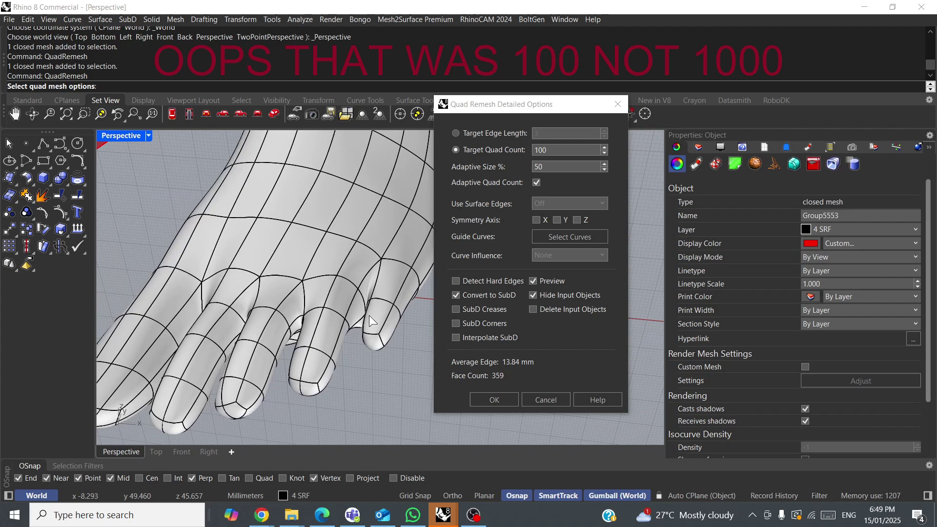
- Turn on Detect Hard Edges and check the resulting SubD preview around the ankle and toes
{"action": "left_click", "coordinate": [453, 282]}
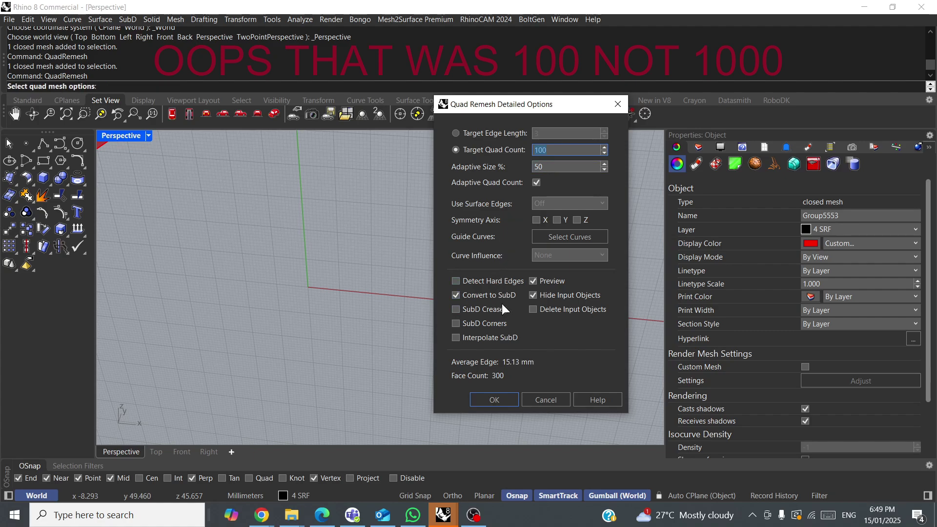
{"action": "scroll", "coordinate": [209, 271], "scroll_direction": "down", "scroll_amount": 6}
{"action": "right_click_drag", "start_coordinate": [209, 271], "coordinate": [219, 240]}
{"action": "scroll", "coordinate": [232, 266], "scroll_direction": "down", "scroll_amount": 3}
{"action": "scroll", "coordinate": [254, 229], "scroll_direction": "up", "scroll_amount": 5}
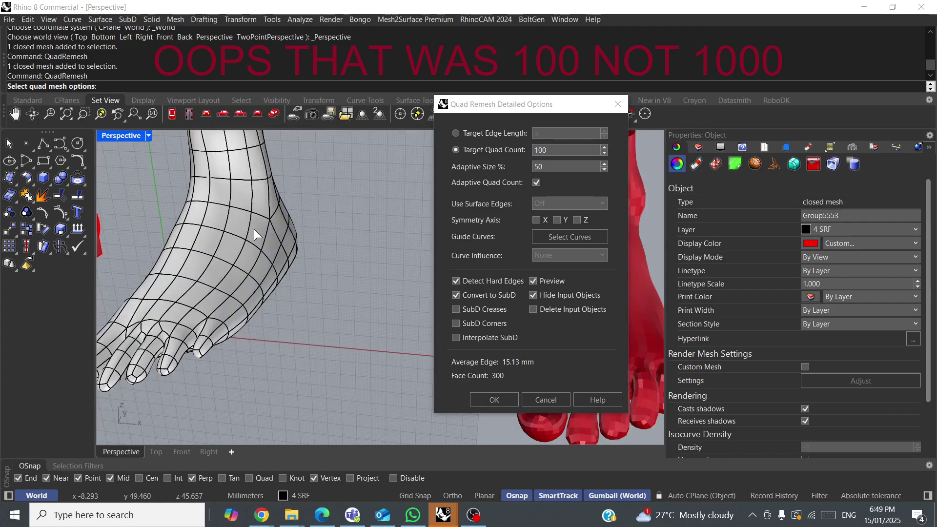
{"action": "scroll", "coordinate": [291, 232], "scroll_direction": "down", "scroll_amount": 3}
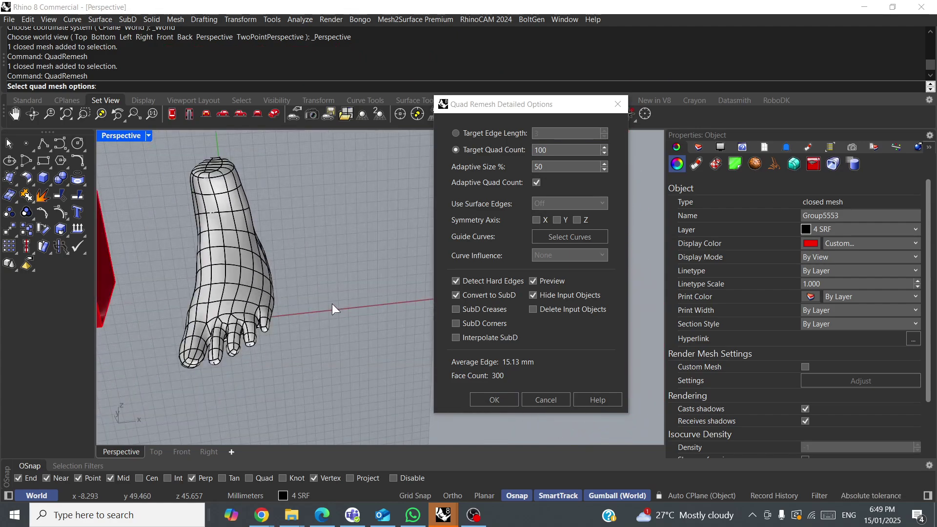
- Set the target quad count to 300 and create the SubD foot from the remesh
{"action": "left_click", "coordinate": [533, 295]}
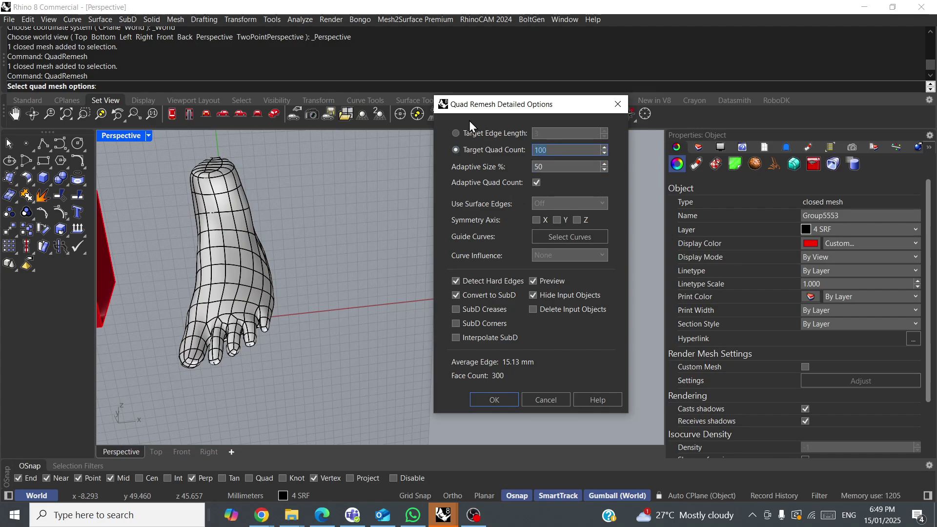
{"action": "type", "text": "300"}
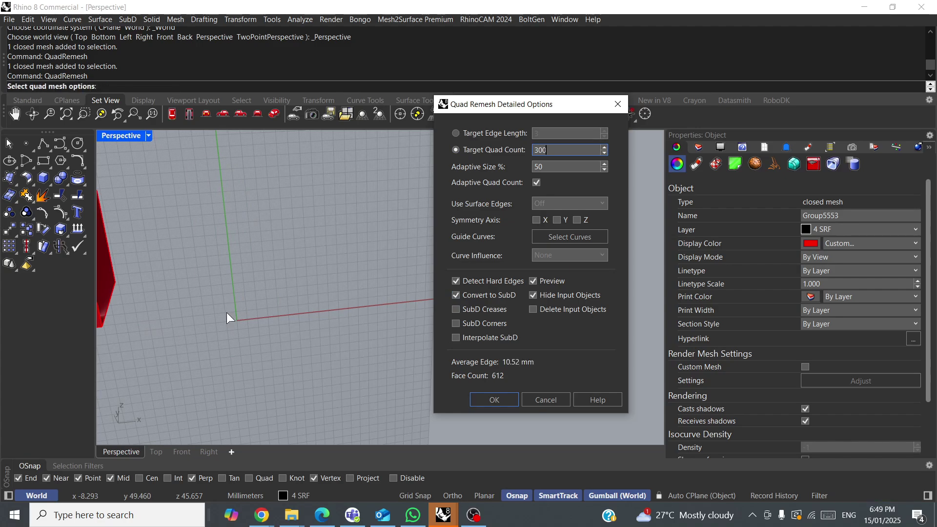
{"action": "right_click_drag", "start_coordinate": [230, 315], "coordinate": [234, 218]}
{"action": "left_click", "coordinate": [495, 402]}
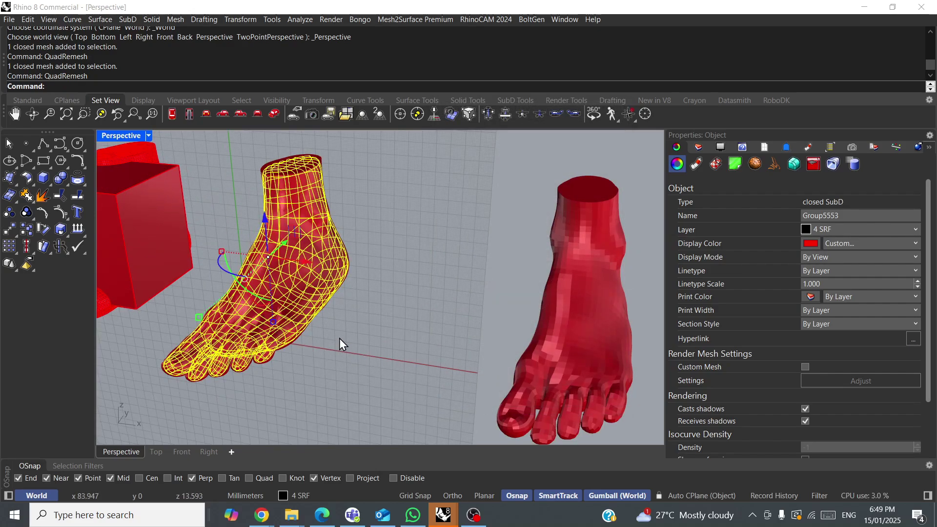
- Move the new SubD foot along X off the original mesh and deselect it
{"action": "left_click_drag", "start_coordinate": [306, 263], "coordinate": [436, 280]}
{"action": "left_click", "coordinate": [530, 198]}
- Select the loop of SubD faces running across the tip of the second toe
{"action": "right_click_drag", "start_coordinate": [366, 336], "coordinate": [336, 355]}
{"action": "scroll", "coordinate": [311, 418], "scroll_direction": "up", "scroll_amount": 2}
{"action": "scroll", "coordinate": [291, 377], "scroll_direction": "up", "scroll_amount": 8}
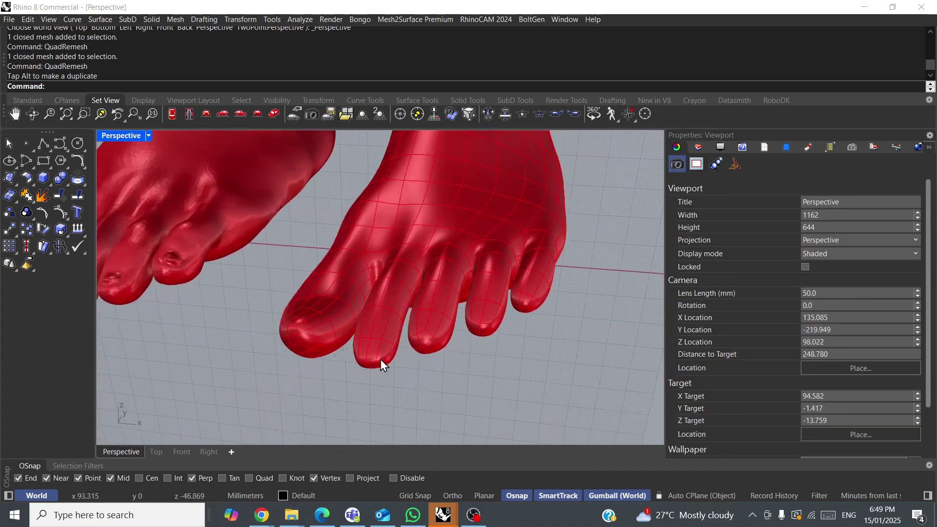
{"action": "scroll", "coordinate": [385, 355], "scroll_direction": "up", "scroll_amount": 3}
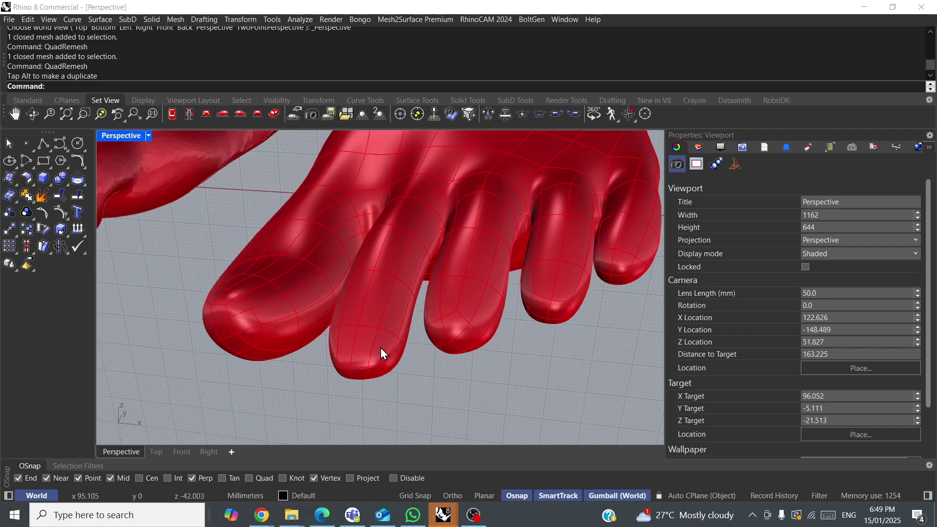
{"action": "left_click", "coordinate": [380, 348], "text": "ctrl+shift"}
{"action": "double_click", "coordinate": [362, 338], "text": "ctrl+shift"}
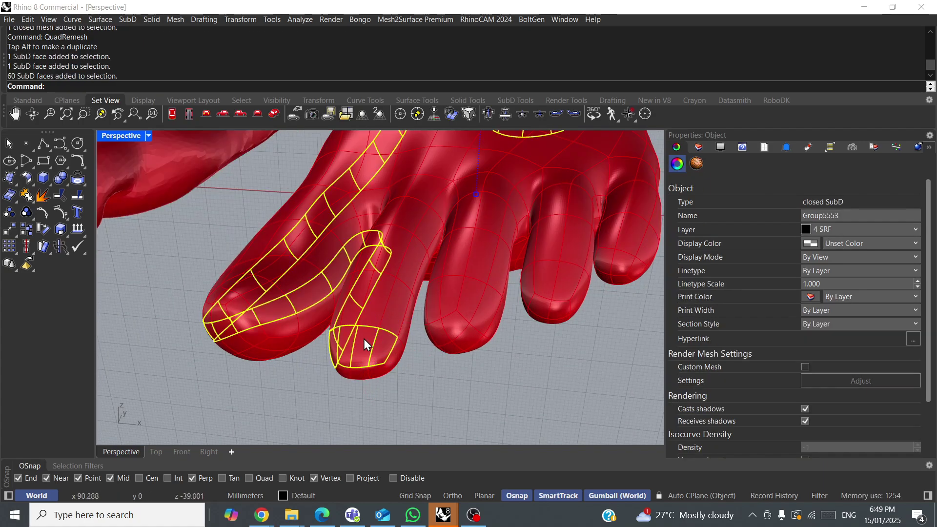
- Select the faces, edges and vertices at the second toe's tip on the SubD foot and move them up along Z
{"action": "left_click", "coordinate": [420, 409]}
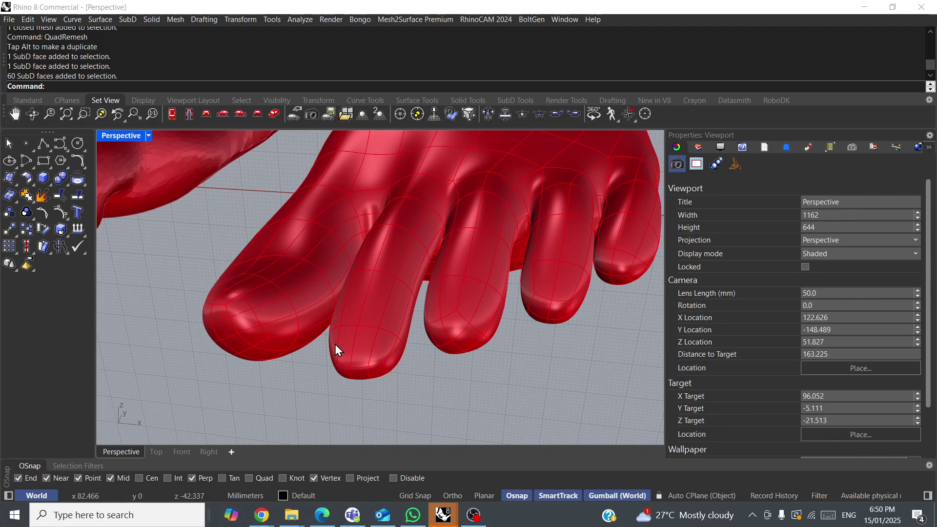
{"action": "left_click", "coordinate": [333, 344], "text": "ctrl+shift"}
{"action": "left_click", "coordinate": [423, 419]}
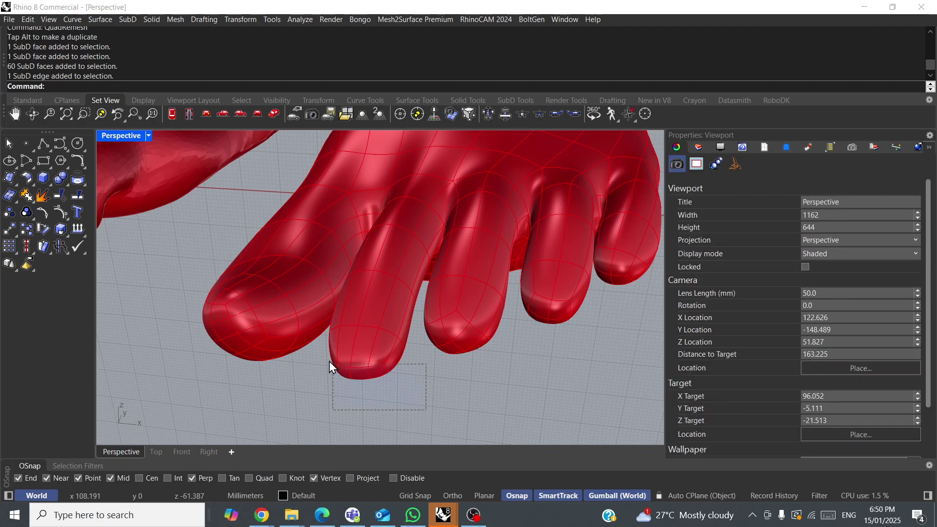
{"action": "left_click_drag", "start_coordinate": [320, 356], "coordinate": [321, 356], "text": "ctrl+shift"}
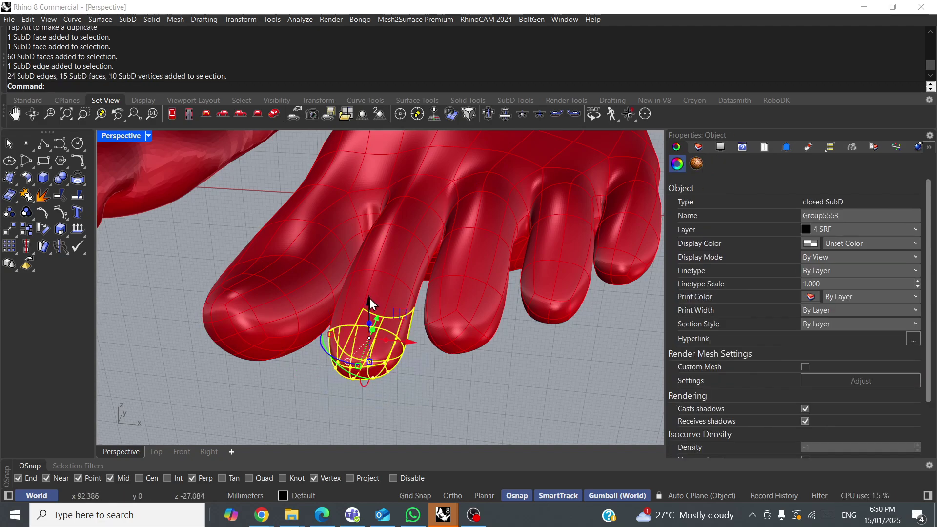
{"action": "left_click_drag", "start_coordinate": [370, 298], "coordinate": [370, 285]}
{"action": "left_click", "coordinate": [473, 359]}
- Select the SubD components at the third toe's tip and move them up along Z
{"action": "left_click_drag", "start_coordinate": [495, 369], "coordinate": [464, 347], "text": "ctrl+shift"}
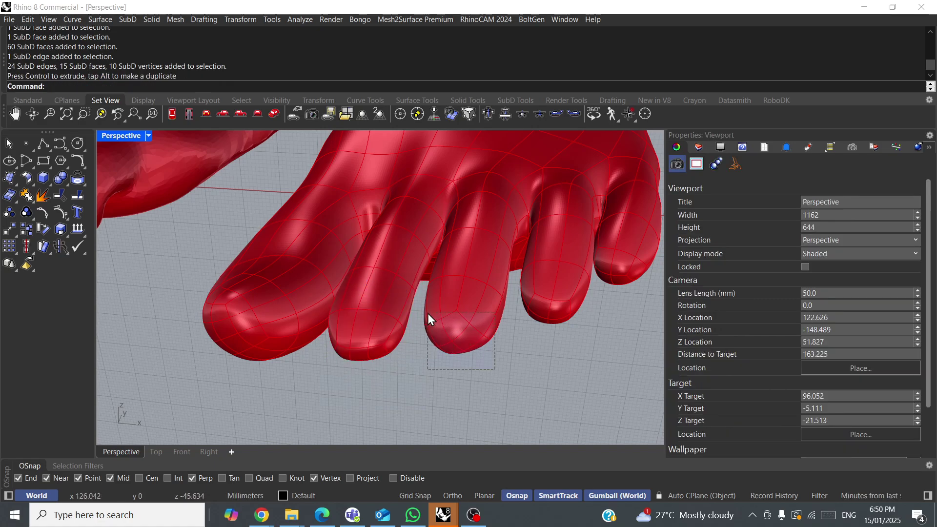
{"action": "left_click_drag", "start_coordinate": [428, 313], "coordinate": [427, 313]}
{"action": "left_click_drag", "start_coordinate": [467, 261], "coordinate": [466, 244]}
{"action": "scroll", "coordinate": [543, 350], "scroll_direction": "down", "scroll_amount": 5}
{"action": "left_click", "coordinate": [532, 359]}
{"action": "scroll", "coordinate": [536, 348], "scroll_direction": "down", "scroll_amount": 4}
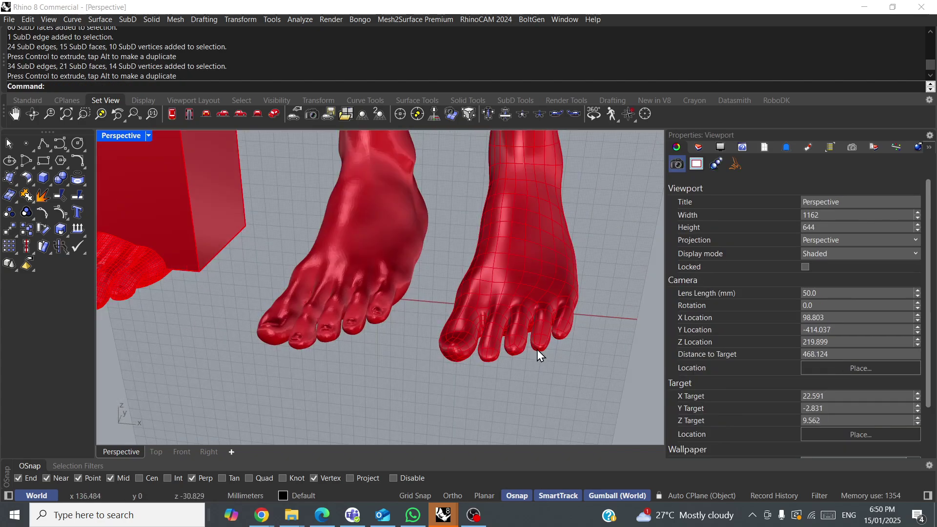
- Convert the edited SubD foot to NURBS with ToNURBS, keeping the input object
{"action": "right_click_drag", "start_coordinate": [537, 348], "coordinate": [502, 284]}
{"action": "scroll", "coordinate": [510, 275], "scroll_direction": "up", "scroll_amount": 3}
{"action": "scroll", "coordinate": [508, 268], "scroll_direction": "down", "scroll_amount": 5}
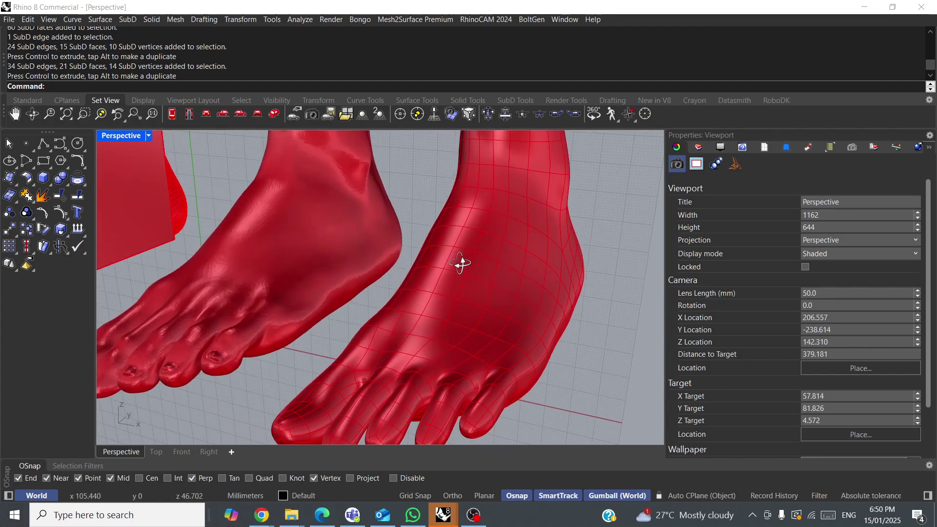
{"action": "left_click", "coordinate": [476, 265]}
{"action": "right_click_drag", "start_coordinate": [473, 272], "coordinate": [545, 255]}
{"action": "type", "text": "ToNURBS"}
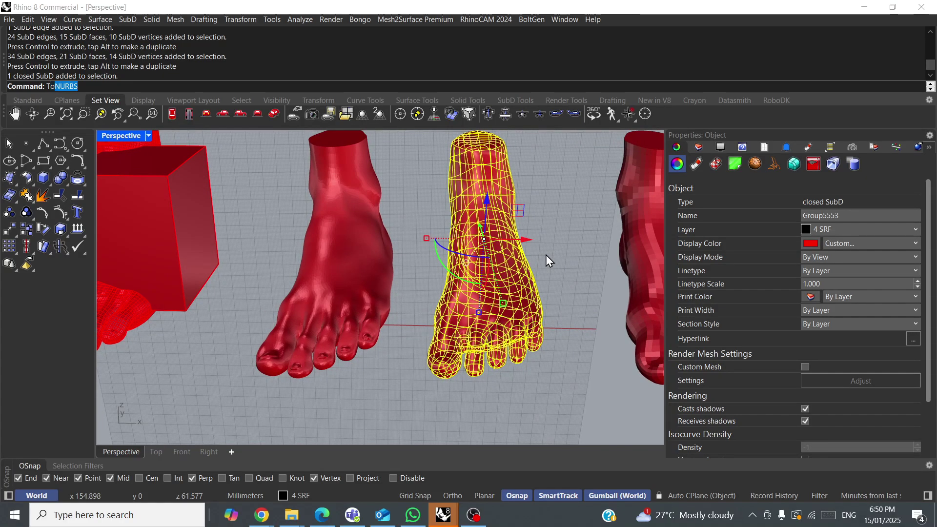
{"action": "key", "text": "Return"}
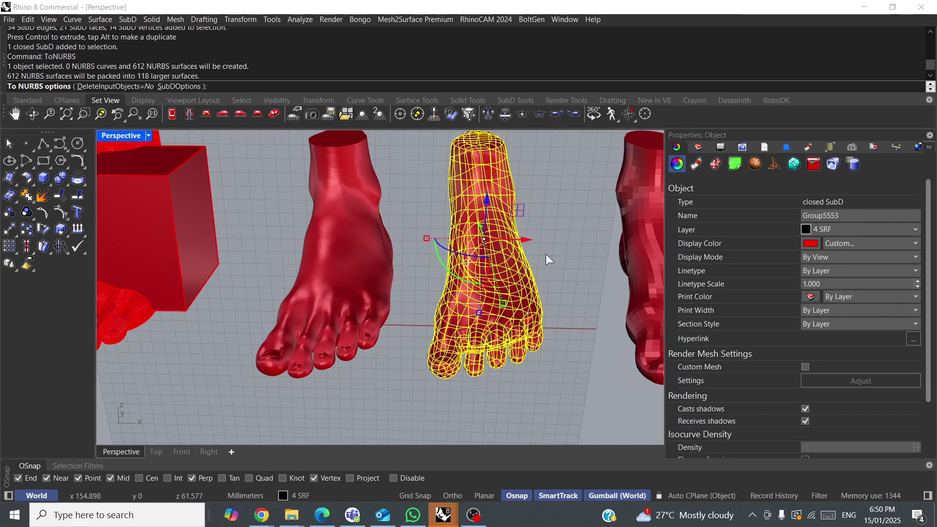
{"action": "key", "text": "Return"}
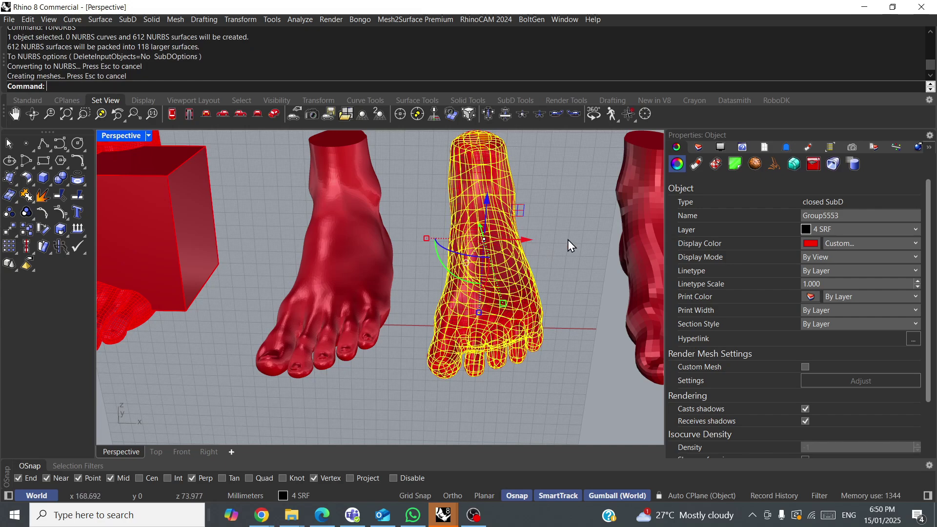
- Move the converted closed polysurface foot along X off the SubD, past the faceted mesh foot, and deselect it
{"action": "right_click_drag", "start_coordinate": [567, 239], "coordinate": [500, 233], "text": "shift"}
{"action": "left_click", "coordinate": [500, 233]}
{"action": "left_click", "coordinate": [437, 234]}
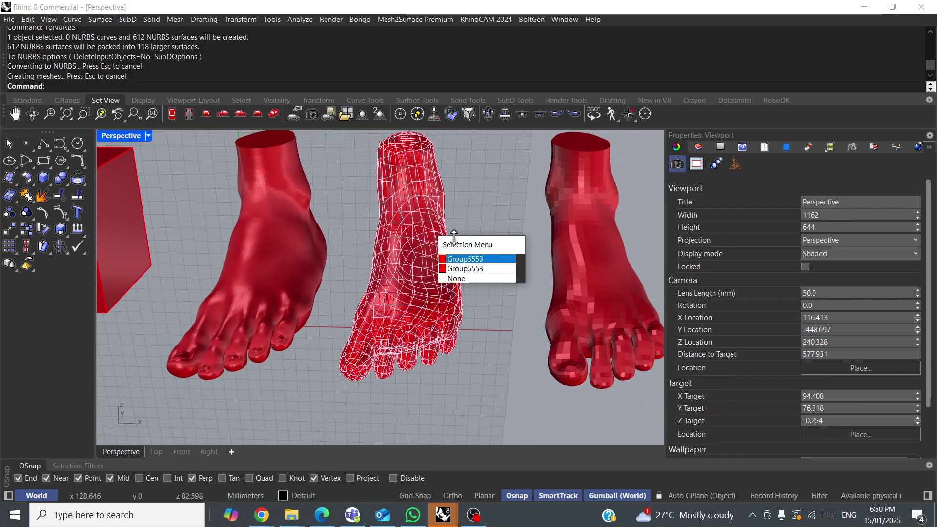
{"action": "left_click", "coordinate": [463, 269]}
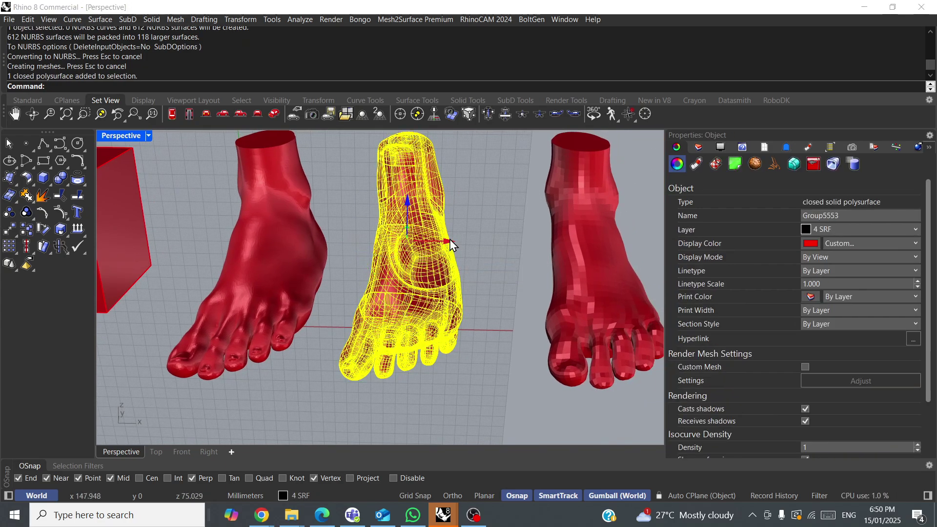
{"action": "left_click_drag", "start_coordinate": [463, 247], "coordinate": [630, 236]}
{"action": "scroll", "coordinate": [586, 244], "scroll_direction": "down", "scroll_amount": 3}
{"action": "left_click", "coordinate": [596, 312]}
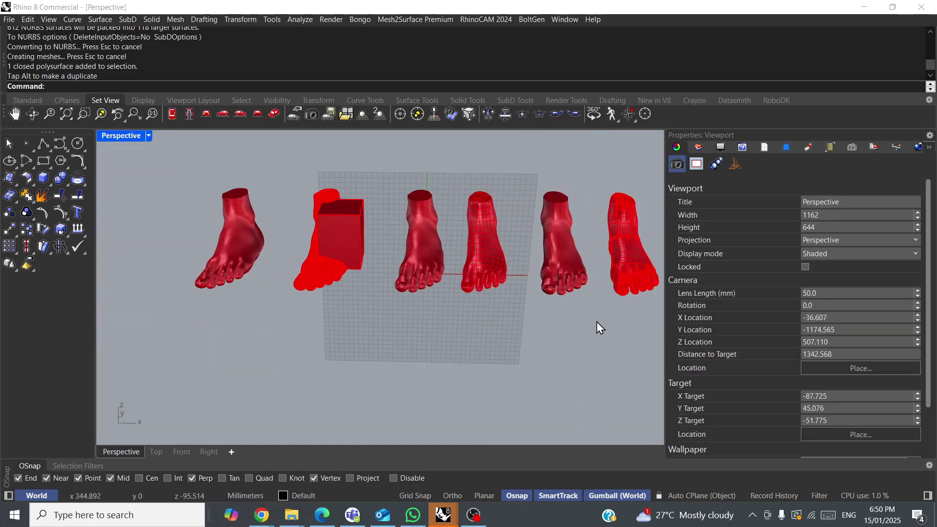
{"action": "right_click_drag", "start_coordinate": [596, 311], "coordinate": [476, 298]}
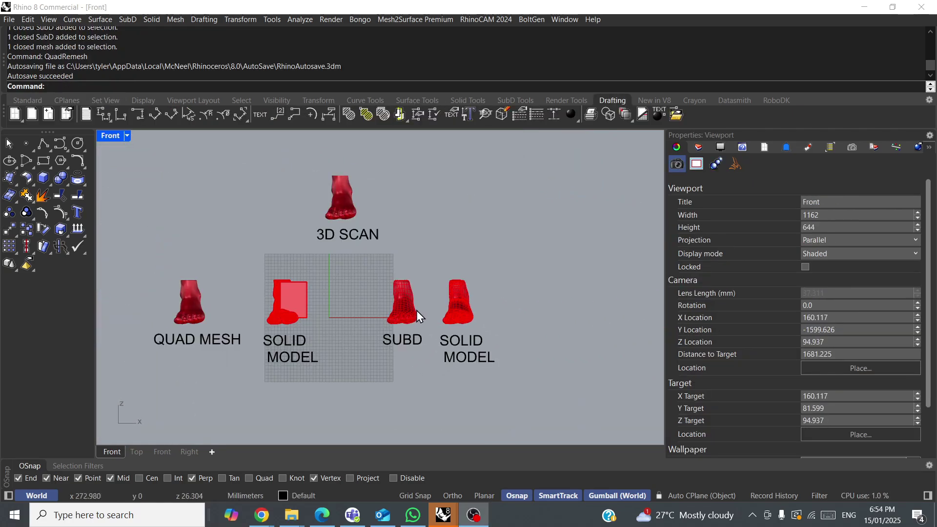
- Start QuadRemesh on the foot mesh labelled 3D SCAN, with Preview and Hide Input Objects turned on
{"action": "right_click_drag", "start_coordinate": [453, 243], "coordinate": [472, 239]}
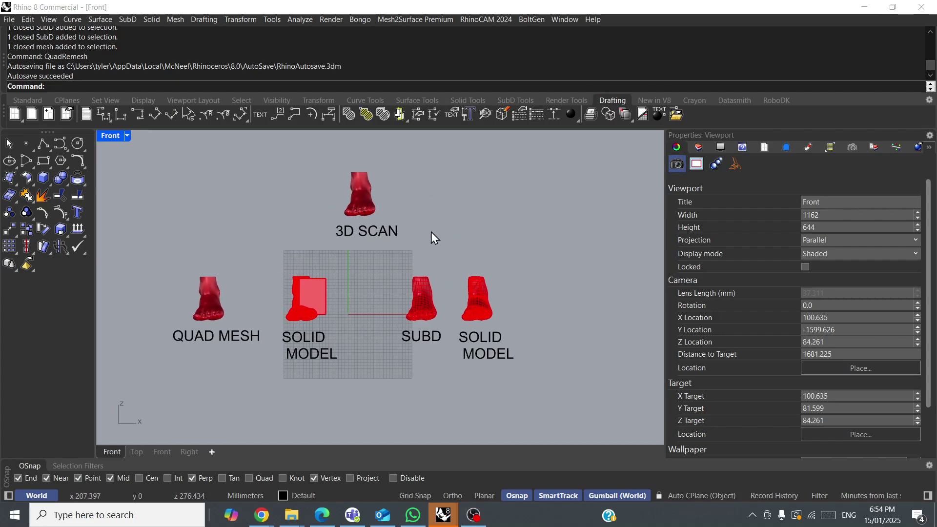
{"action": "right_click_drag", "start_coordinate": [446, 240], "coordinate": [409, 335]}
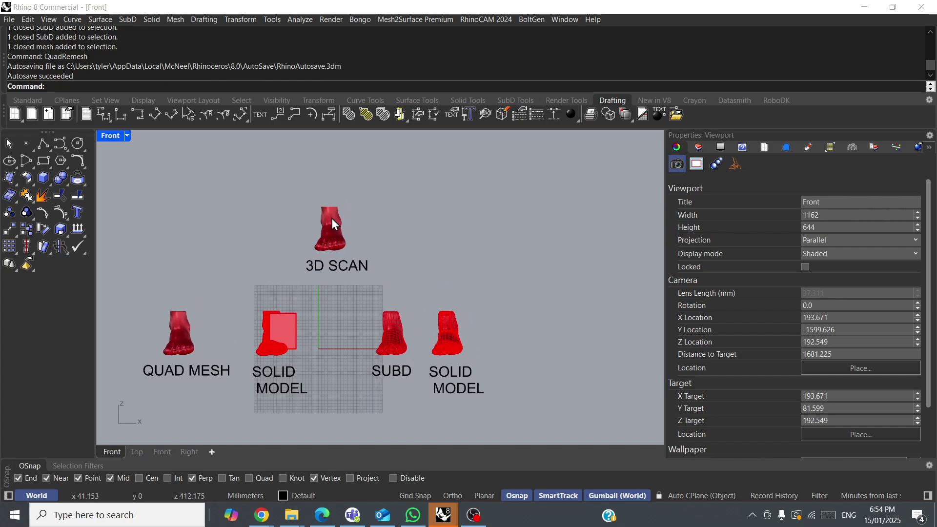
{"action": "scroll", "coordinate": [338, 235], "scroll_direction": "up", "scroll_amount": 2}
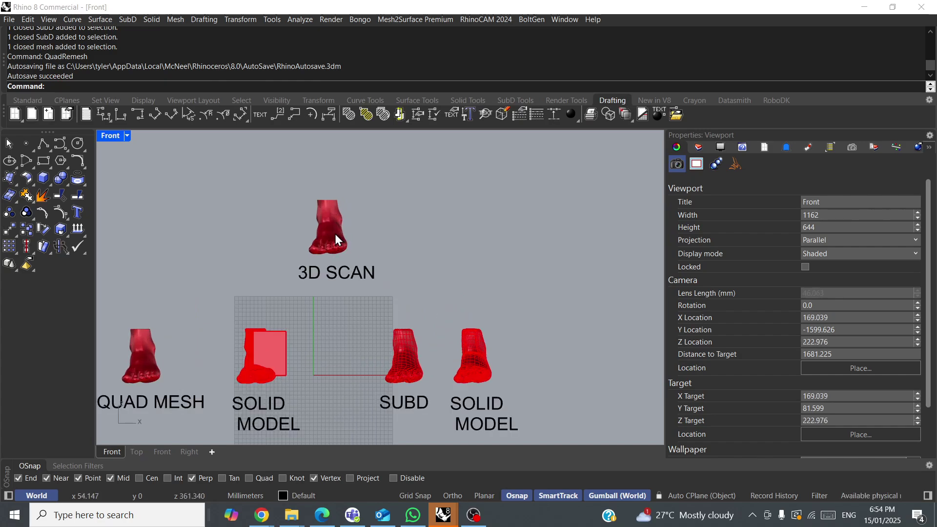
{"action": "right_click_drag", "start_coordinate": [335, 233], "coordinate": [332, 227]}
{"action": "left_click", "coordinate": [332, 227]}
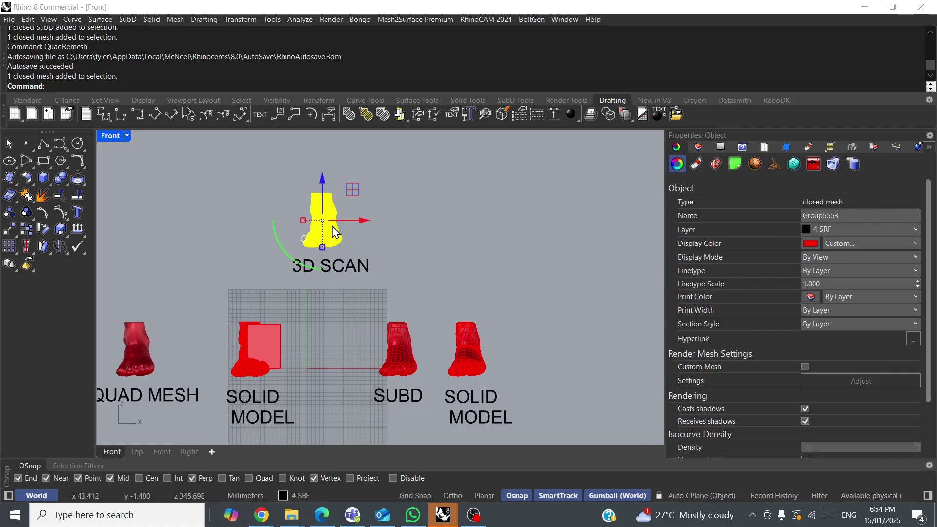
{"action": "type", "text": "QuadRemesh"}
{"action": "key", "text": "Return"}
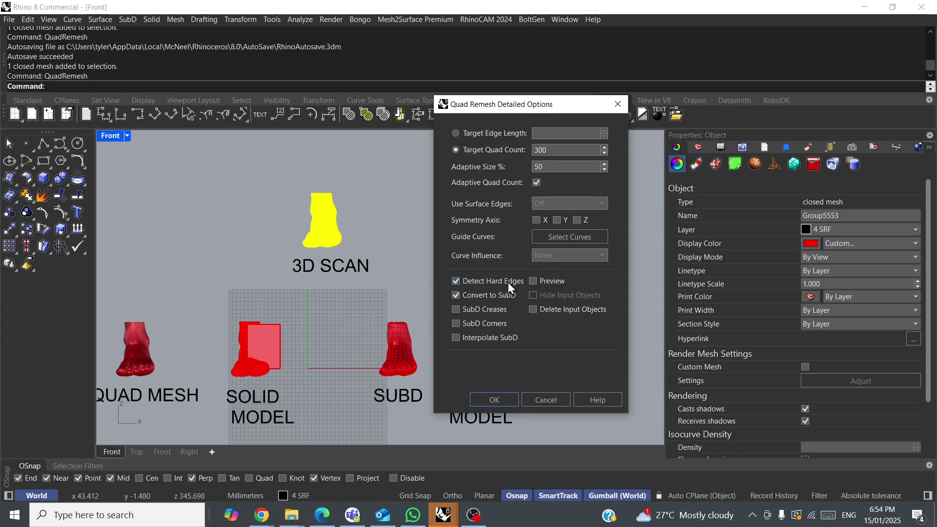
{"action": "left_click", "coordinate": [533, 281]}
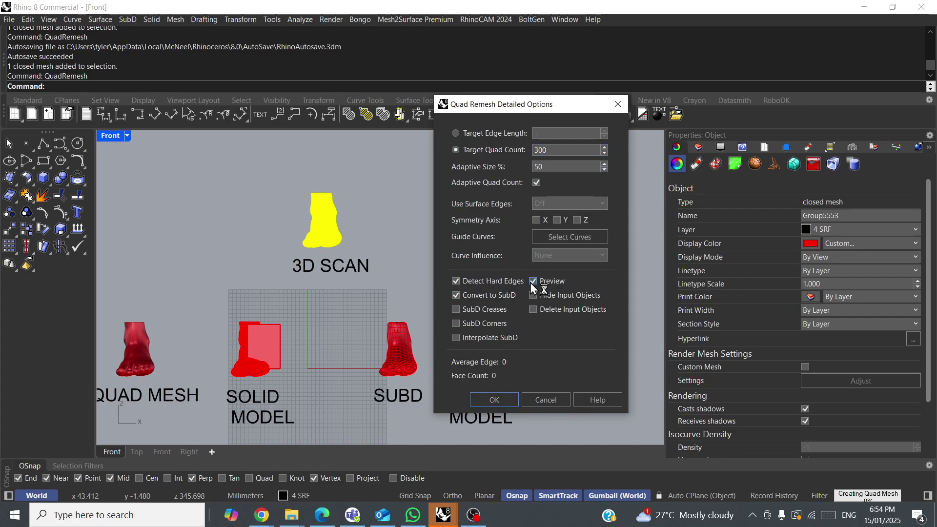
{"action": "left_click", "coordinate": [532, 295]}
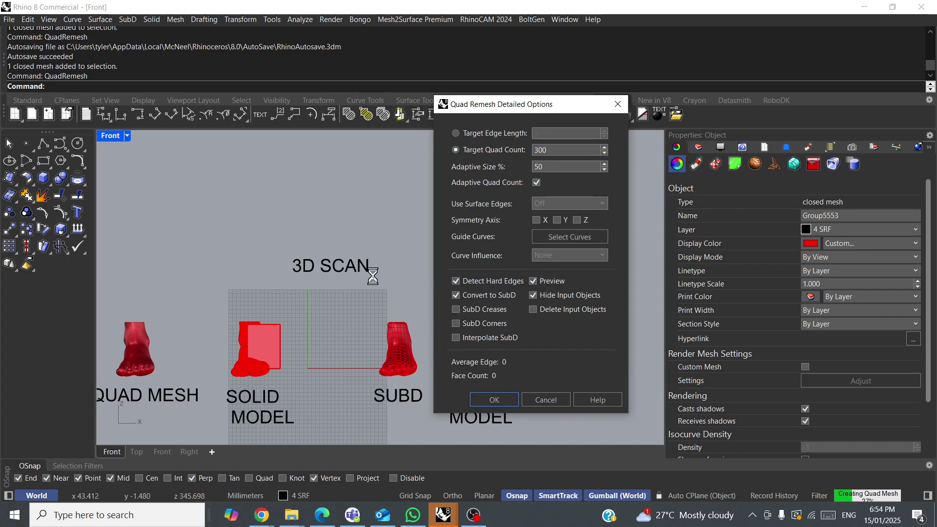
{"action": "scroll", "coordinate": [318, 240], "scroll_direction": "up", "scroll_amount": 5}
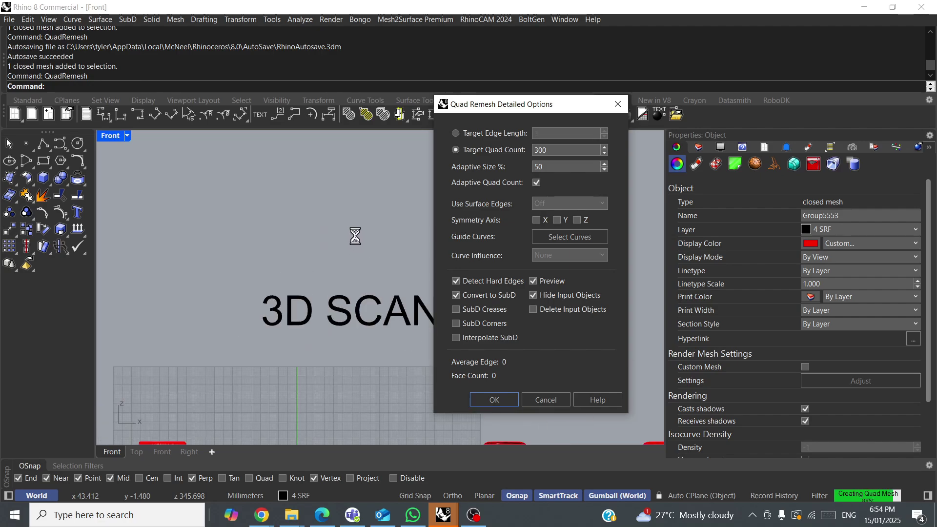
{"action": "scroll", "coordinate": [290, 213], "scroll_direction": "up", "scroll_amount": 4}
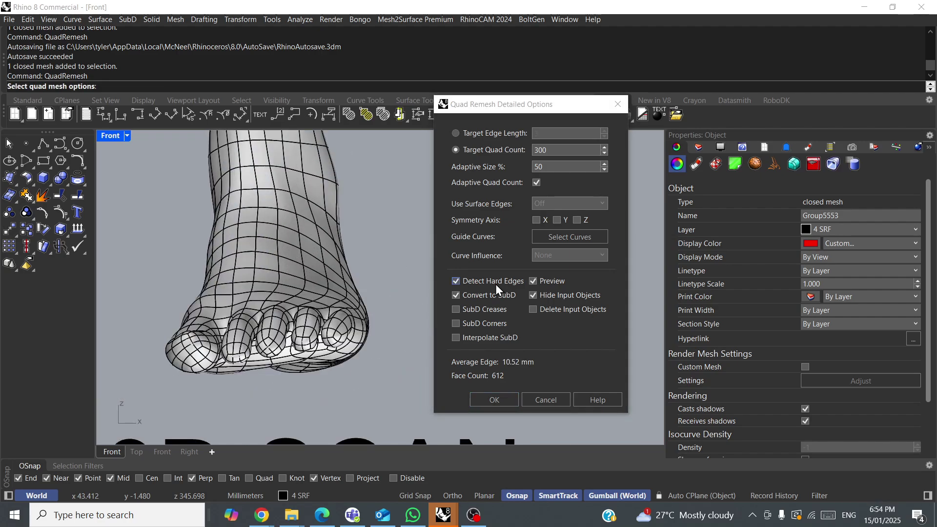
- Turn off Hide Input Objects and turn on Interpolate SubD to compare the preview with the scan mesh
{"action": "left_click", "coordinate": [532, 296]}
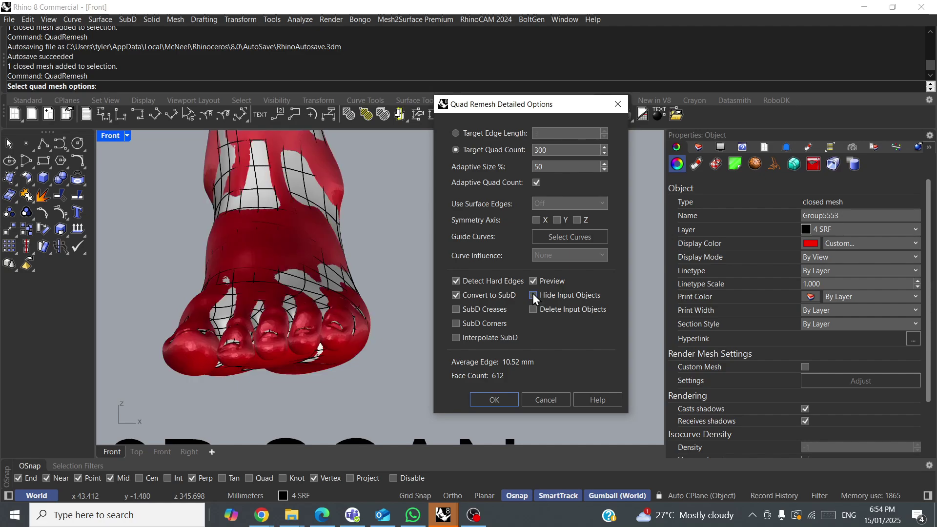
{"action": "right_click_drag", "start_coordinate": [348, 226], "coordinate": [335, 267]}
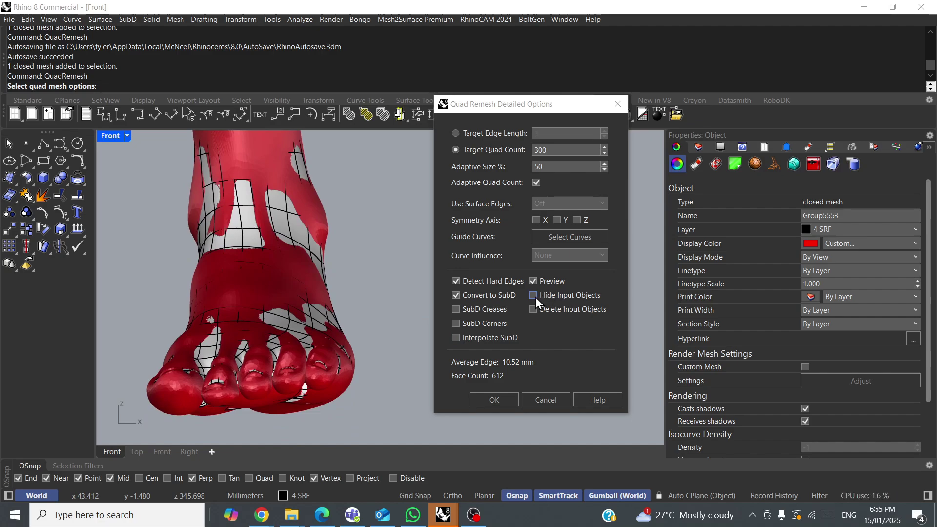
{"action": "left_click", "coordinate": [456, 337]}
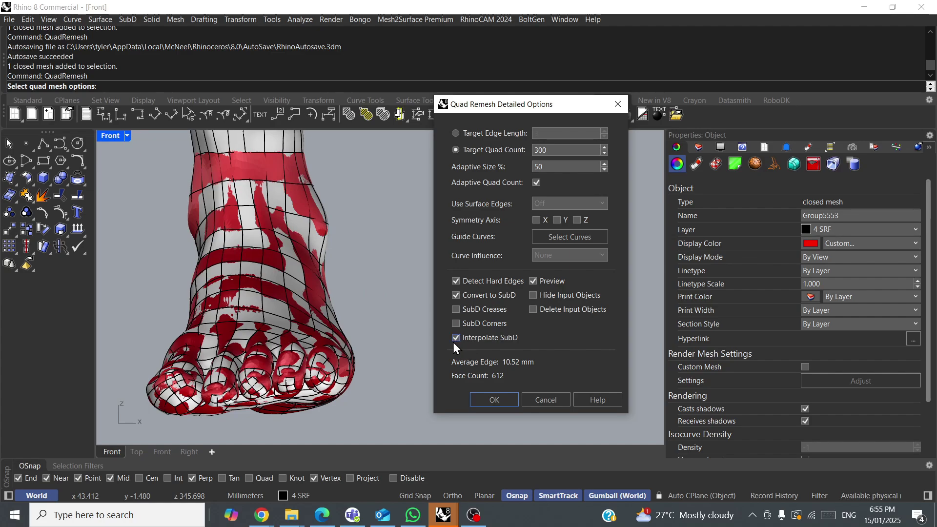
{"action": "left_click", "coordinate": [453, 337]}
{"action": "left_click", "coordinate": [453, 337]}
{"action": "right_click_drag", "start_coordinate": [248, 237], "coordinate": [303, 280]}
{"action": "scroll", "coordinate": [263, 259], "scroll_direction": "down", "scroll_amount": 4}
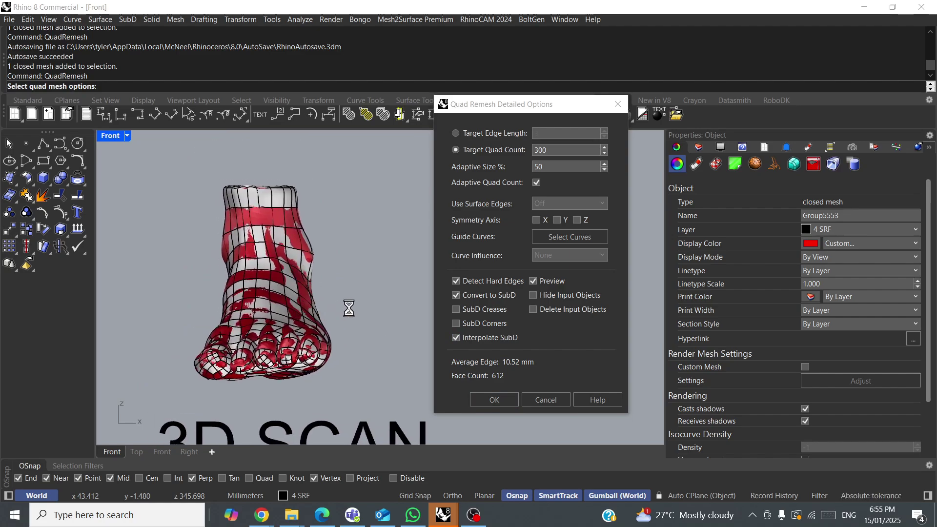
- Compare the preview with and without Interpolate SubD, leave the option on, and create the interpolated SubD foot
{"action": "left_click", "coordinate": [453, 336]}
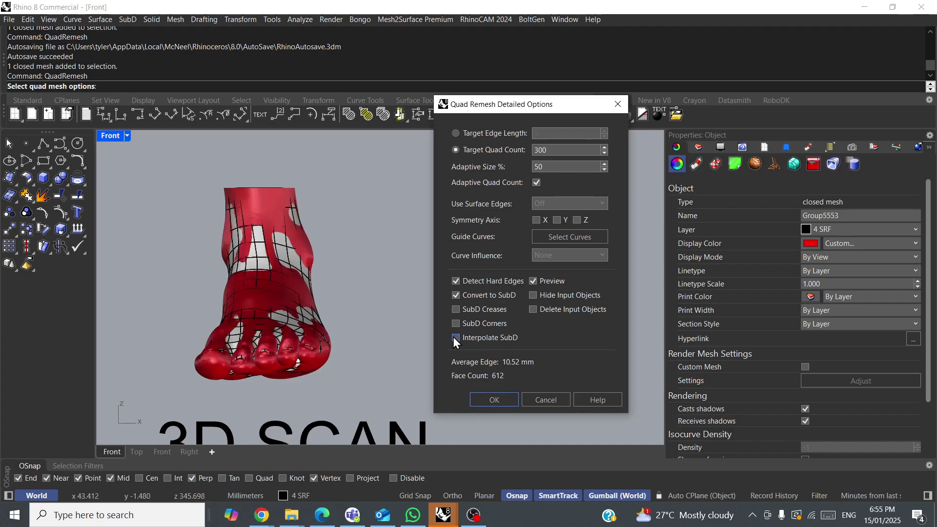
{"action": "left_click", "coordinate": [454, 336]}
{"action": "left_click", "coordinate": [455, 338]}
{"action": "left_click", "coordinate": [455, 338]}
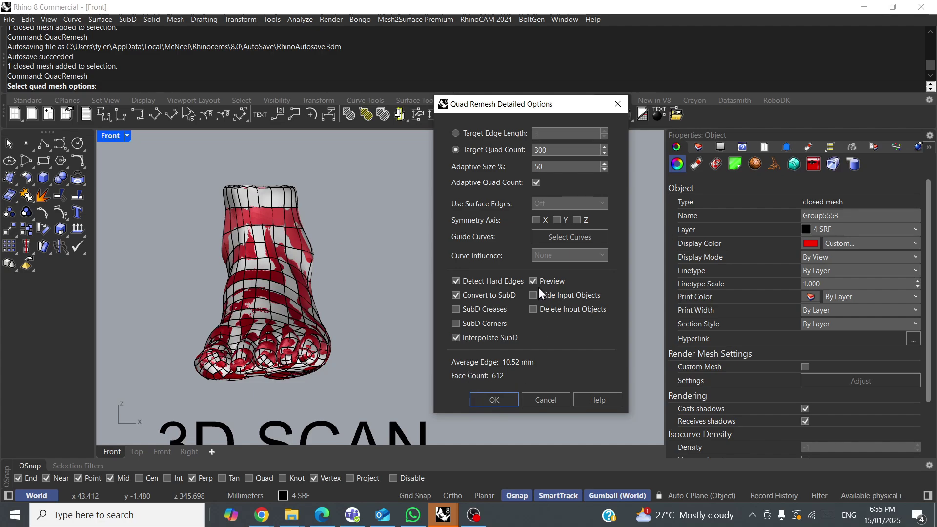
{"action": "left_click", "coordinate": [491, 397]}
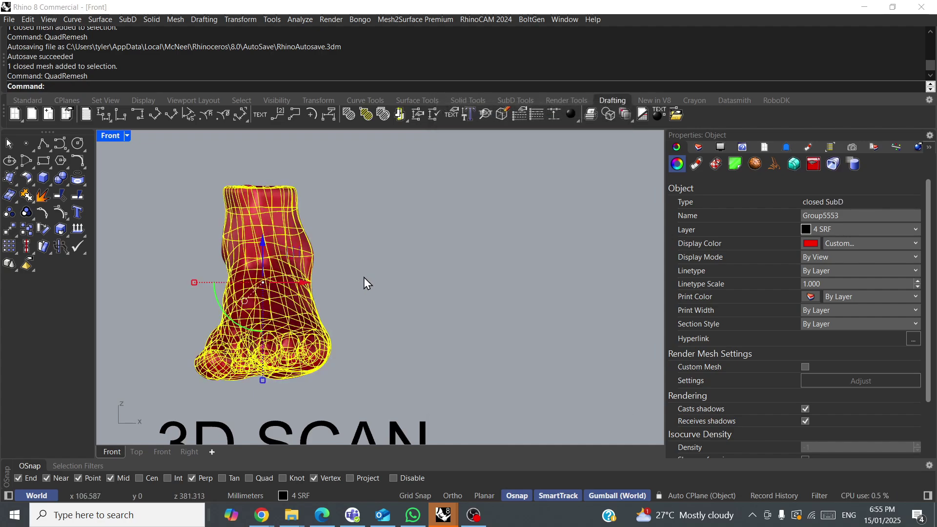
- Try to move the 3D scan mesh along X away from the new SubD foot, and undo the move
{"action": "scroll", "coordinate": [367, 277], "scroll_direction": "down", "scroll_amount": 3}
{"action": "left_click", "coordinate": [333, 277]}
{"action": "scroll", "coordinate": [340, 275], "scroll_direction": "down", "scroll_amount": 5}
{"action": "scroll", "coordinate": [330, 279], "scroll_direction": "up", "scroll_amount": 4}
{"action": "left_click", "coordinate": [316, 280]}
{"action": "left_click_drag", "start_coordinate": [329, 279], "coordinate": [528, 273]}
{"action": "scroll", "coordinate": [439, 277], "scroll_direction": "down", "scroll_amount": 3}
{"action": "left_click", "coordinate": [562, 350]}
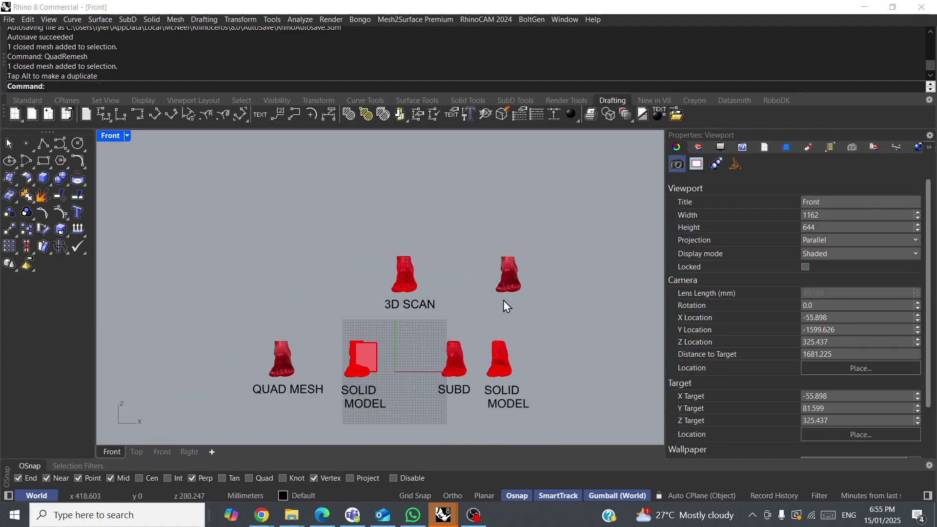
{"action": "key", "text": "ctrl+z"}
{"action": "key", "text": "Escape"}
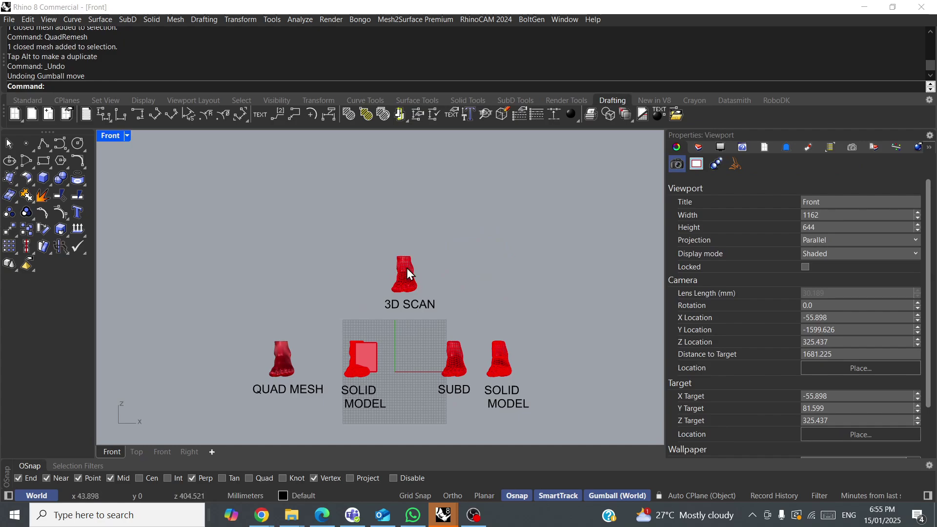
- Move the interpolated SubD foot along X off the 3D scan mesh
{"action": "left_click", "coordinate": [408, 274]}
{"action": "key", "text": "alt"}
{"action": "left_click_drag", "start_coordinate": [441, 278], "coordinate": [528, 295]}
- Copy the SUBD label beneath the interpolated SubD foot and change its text to "SUBD INTERPOLATED"
{"action": "left_click", "coordinate": [466, 393]}
{"action": "key", "text": "alt"}
{"action": "left_click_drag", "start_coordinate": [479, 366], "coordinate": [529, 277]}
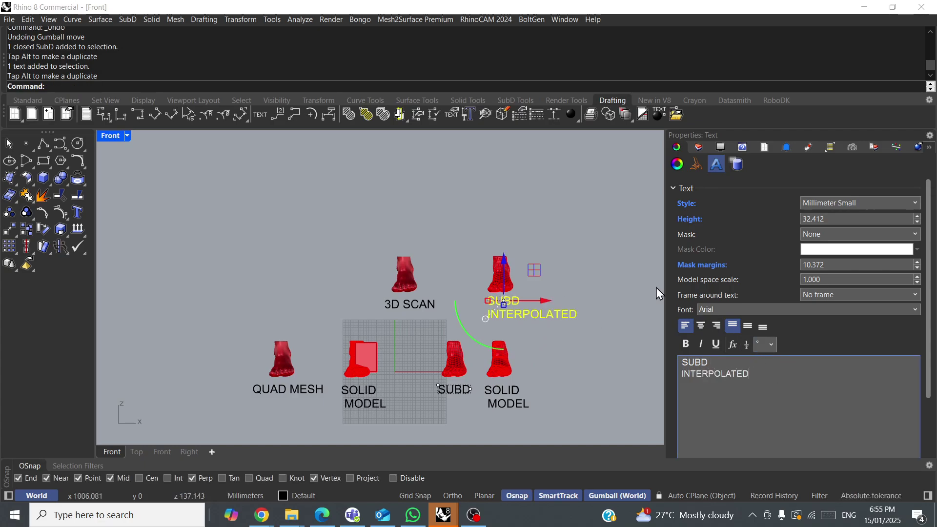
{"action": "left_click", "coordinate": [570, 230]}
{"action": "right_click_drag", "start_coordinate": [568, 249], "coordinate": [541, 232]}
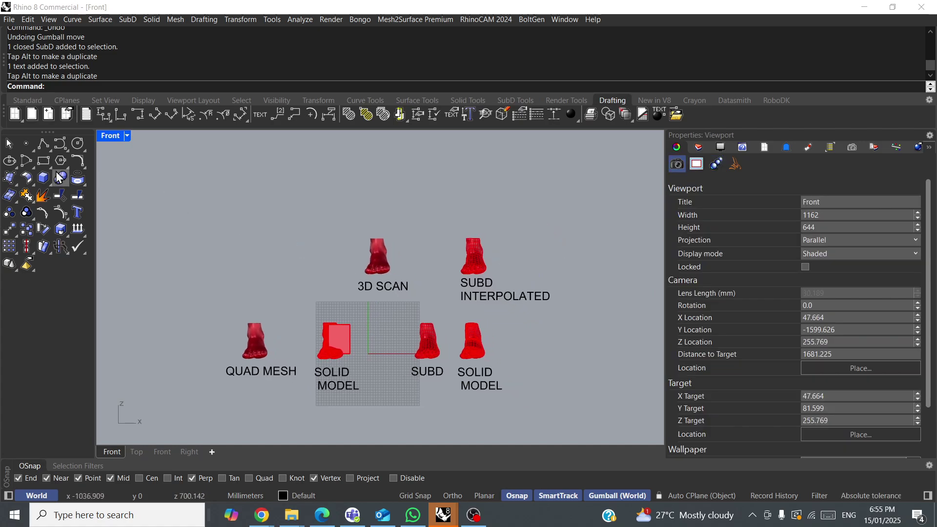
- Draw a circle centred on the 3D scan foot, enclosing the foot and its label, and select it
{"action": "left_click", "coordinate": [78, 143]}
{"action": "left_click", "coordinate": [376, 264]}
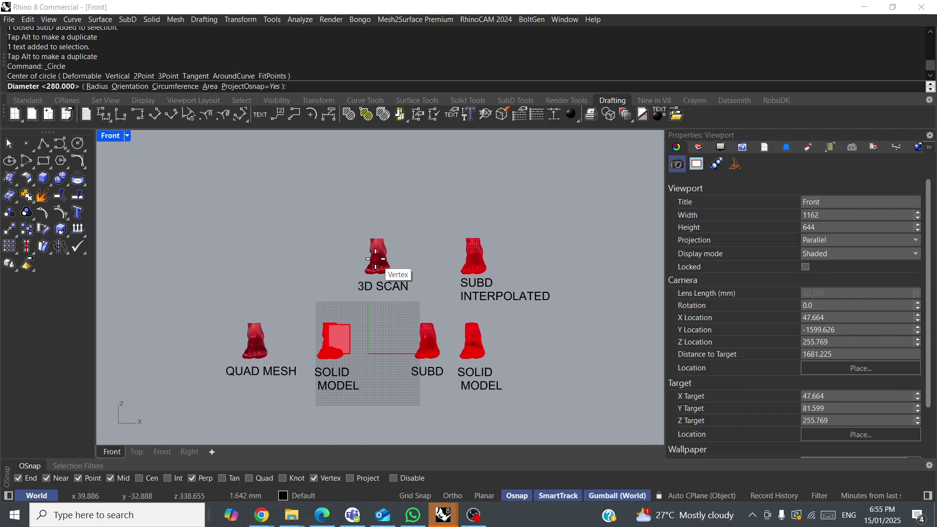
{"action": "left_click", "coordinate": [426, 277]}
{"action": "left_click", "coordinate": [402, 226]}
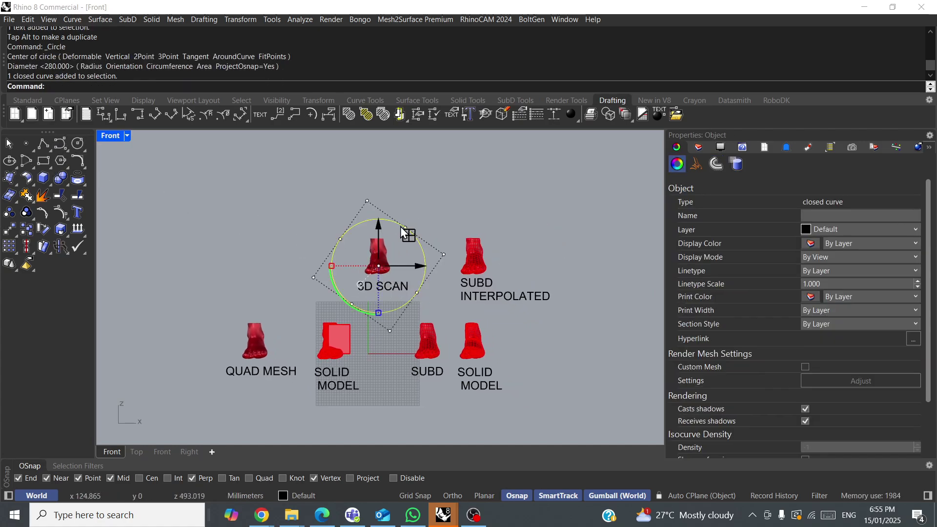
- Shift the circle slightly in the drawing plane to adjust how it surrounds the 3D scan foot and its label
{"action": "left_click_drag", "start_coordinate": [408, 235], "coordinate": [411, 235]}
{"action": "left_click", "coordinate": [490, 268]}
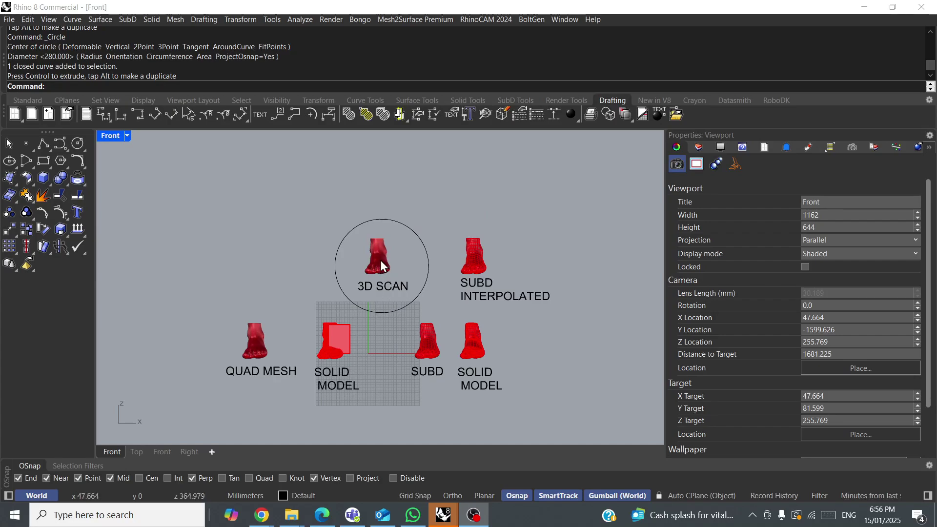
- Draw a solid box above the feet, placing its base in the Front view and picking its height in the Perspective view
{"action": "left_click", "coordinate": [44, 178]}
{"action": "left_click", "coordinate": [417, 207]}
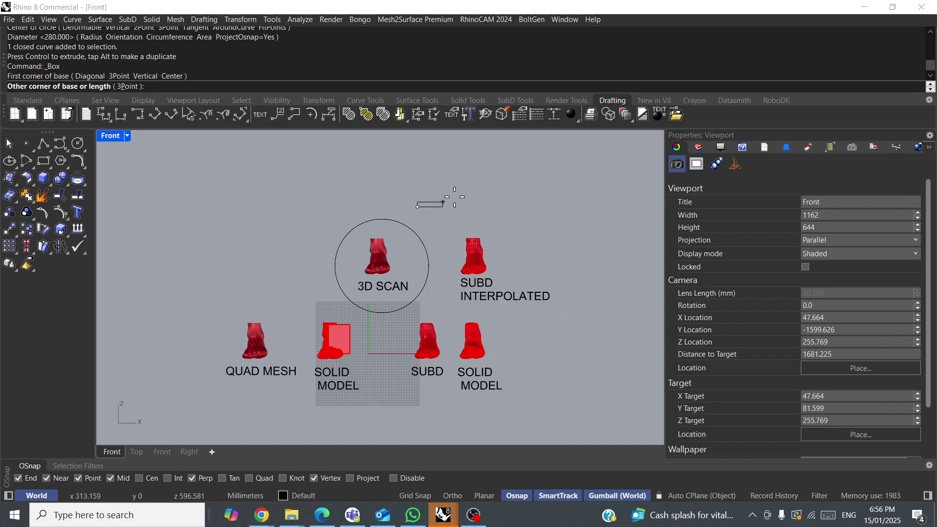
{"action": "left_click", "coordinate": [520, 173]}
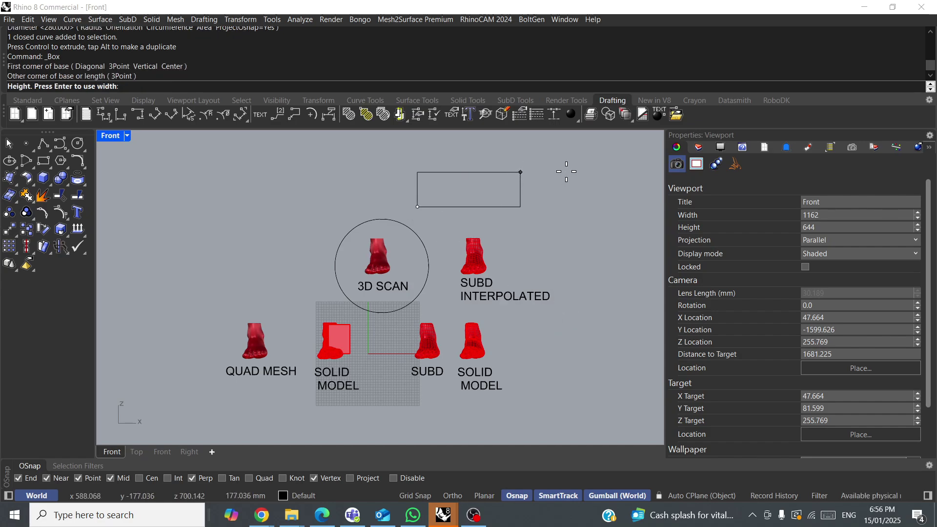
{"action": "left_click", "coordinate": [109, 101]}
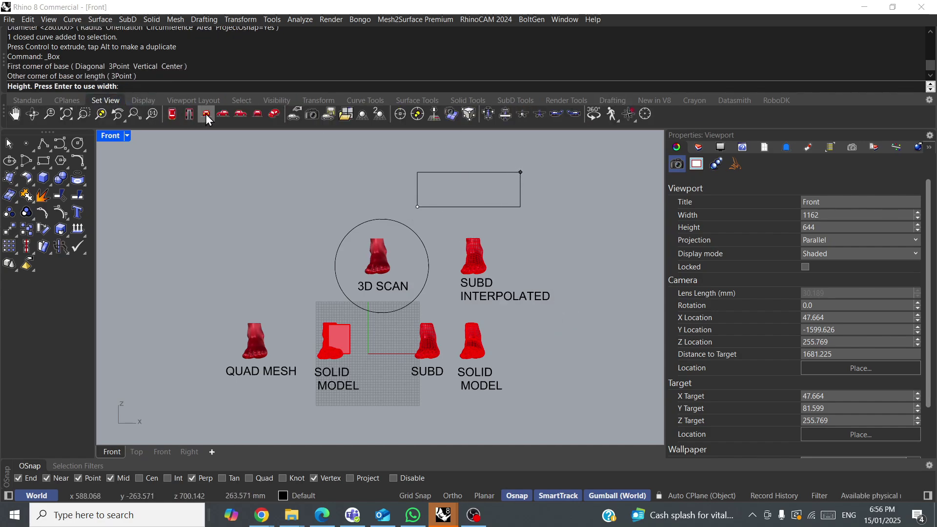
{"action": "left_click", "coordinate": [271, 115]}
{"action": "left_click", "coordinate": [461, 222]}
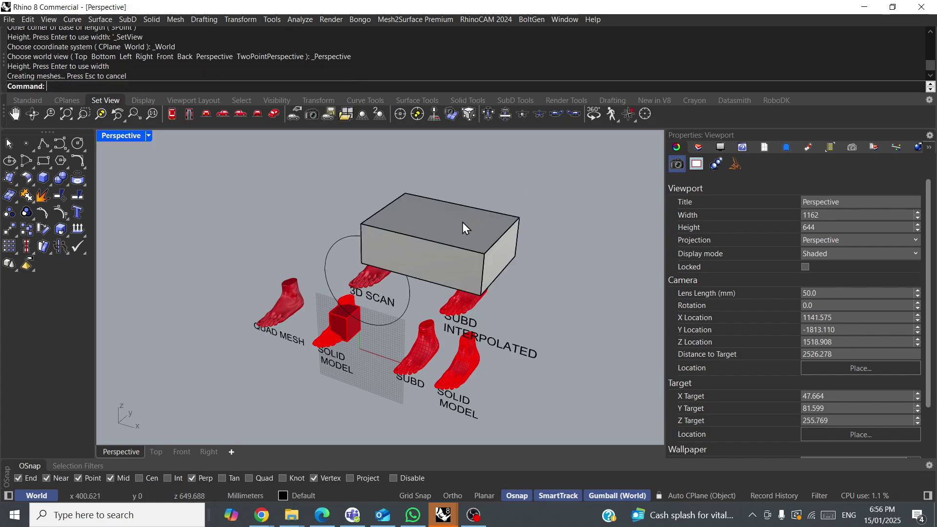
- Move the box in the Front view to the free area below the rows of feet
{"action": "left_click", "coordinate": [455, 228]}
{"action": "left_click", "coordinate": [204, 115]}
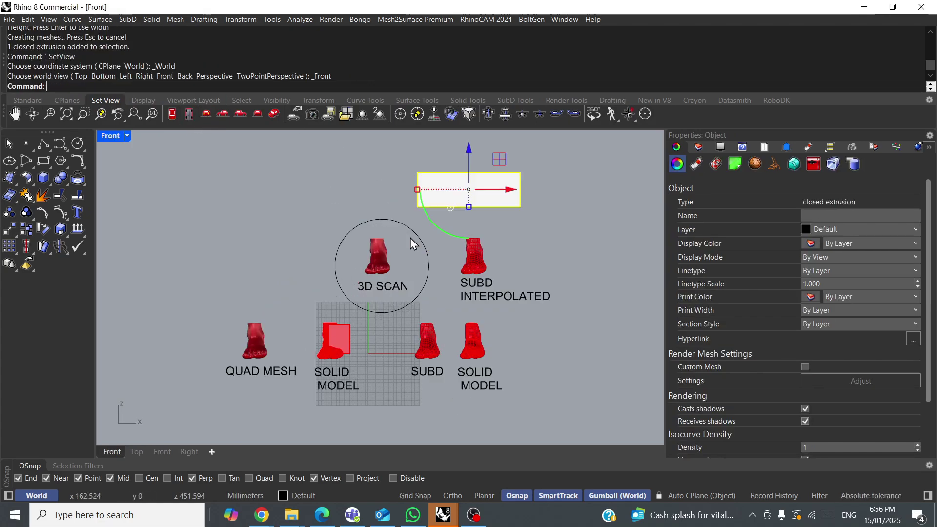
{"action": "left_click_drag", "start_coordinate": [528, 132], "coordinate": [407, 389]}
{"action": "left_click", "coordinate": [457, 371]}
{"action": "right_click_drag", "start_coordinate": [441, 299], "coordinate": [396, 276]}
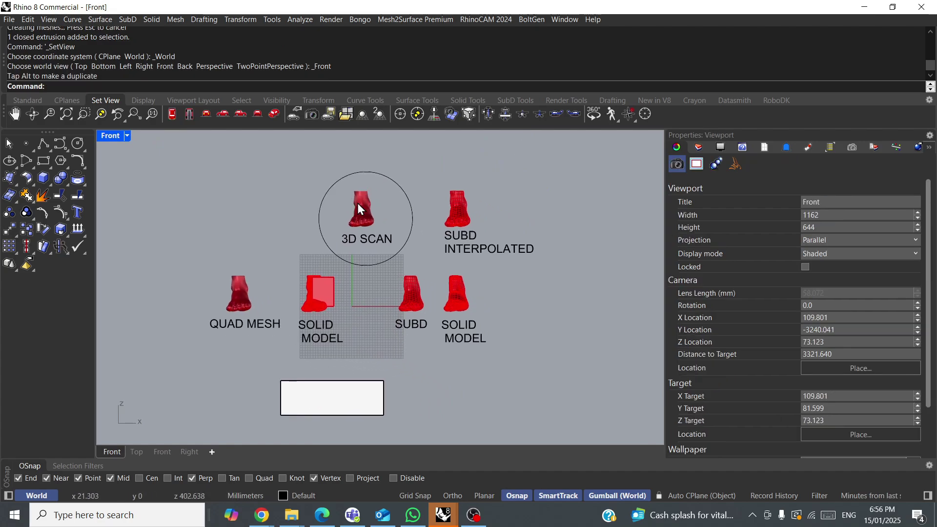
- Convert the interpolated SubD foot to NURBS with ToNURBS, keeping the input object
{"action": "left_click", "coordinate": [459, 210]}
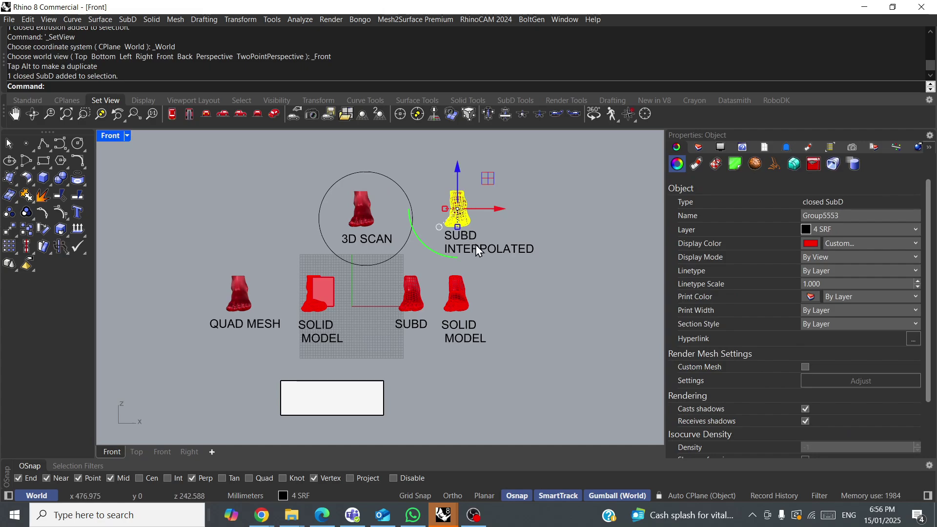
{"action": "key", "text": "Return"}
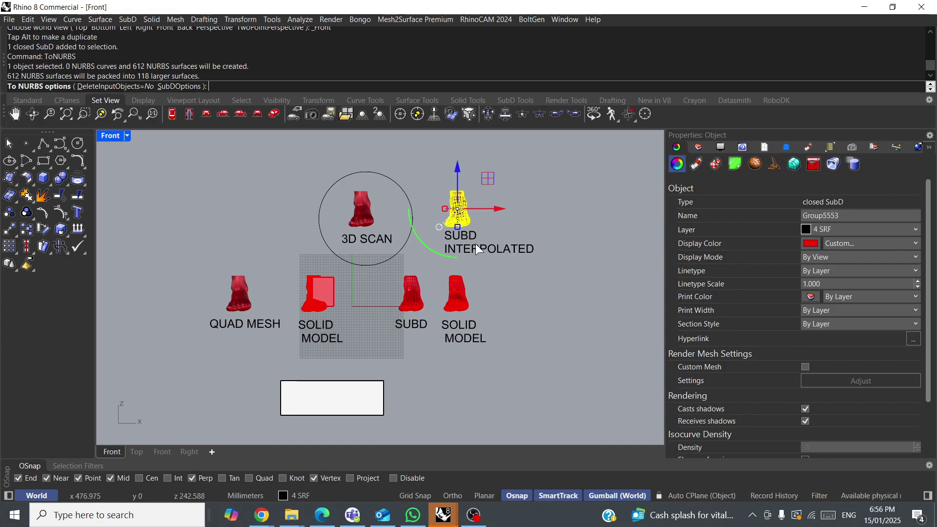
{"action": "key", "text": "Return"}
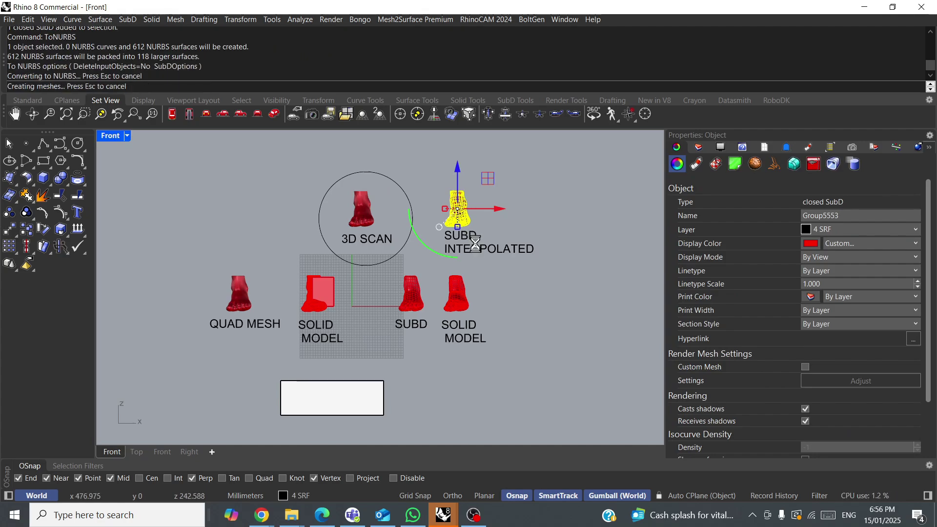
- Select the converted polysurface foot and move it along X well clear of the interpolated SubD foot and its label
{"action": "left_click", "coordinate": [583, 185]}
{"action": "left_click", "coordinate": [461, 214]}
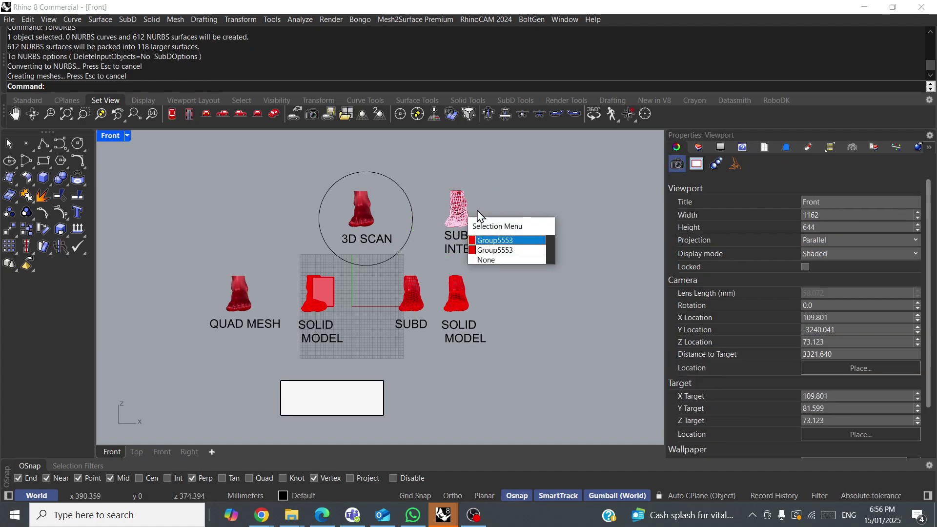
{"action": "left_click", "coordinate": [494, 251]}
{"action": "left_click_drag", "start_coordinate": [490, 207], "coordinate": [571, 207]}
{"action": "left_click", "coordinate": [633, 213]}
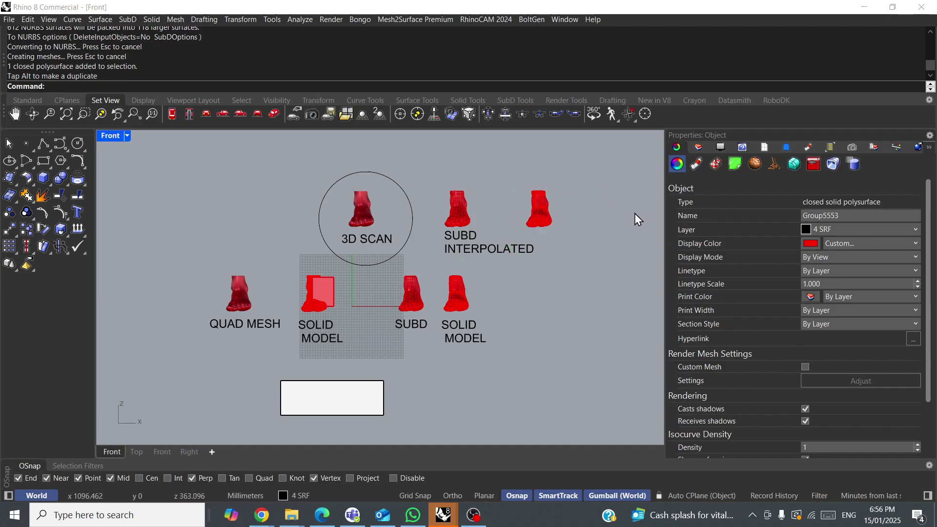
{"action": "right_click_drag", "start_coordinate": [546, 213], "coordinate": [500, 210]}
{"action": "left_click", "coordinate": [500, 209]}
{"action": "left_click_drag", "start_coordinate": [526, 210], "coordinate": [561, 205]}
{"action": "left_click", "coordinate": [576, 246]}
- Copy the SOLID MODEL label from the lower row to beneath the new polysurface foot
{"action": "left_click", "coordinate": [405, 329]}
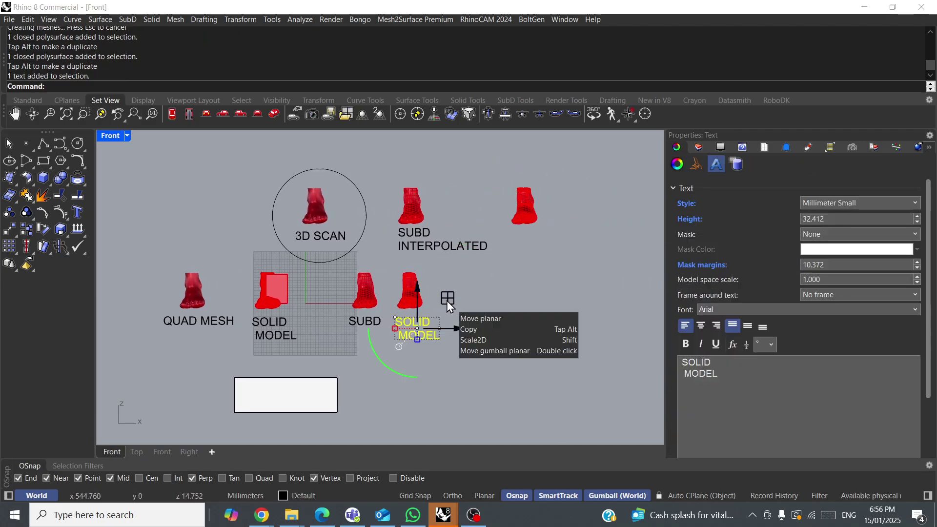
{"action": "left_click_drag", "start_coordinate": [447, 299], "coordinate": [553, 216]}
{"action": "left_click", "coordinate": [439, 386]}
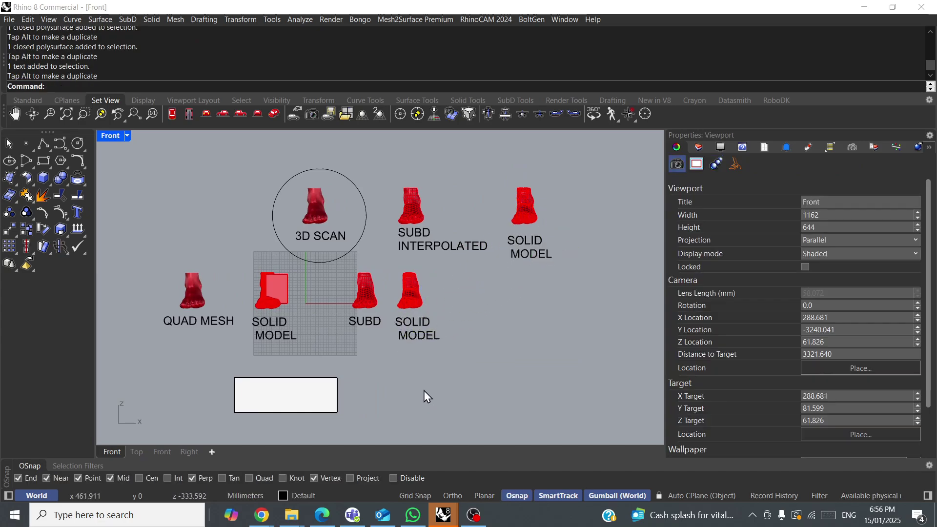
- Copy the box from below the feet to the free area beside the new polysurface foot
{"action": "right_click_drag", "start_coordinate": [429, 397], "coordinate": [292, 380]}
{"action": "left_click", "coordinate": [200, 384]}
{"action": "key", "text": "alt"}
{"action": "left_click_drag", "start_coordinate": [183, 349], "coordinate": [532, 157]}
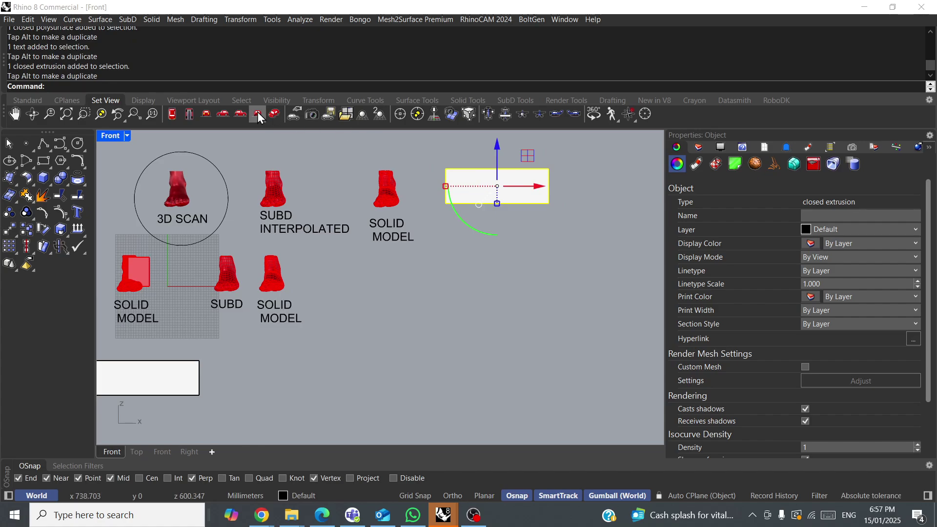
- Move the new polysurface foot along X and Y onto the copied box in the Perspective view
{"action": "left_click", "coordinate": [274, 113]}
{"action": "key", "text": "Escape"}
{"action": "scroll", "coordinate": [473, 228], "scroll_direction": "up", "scroll_amount": 5}
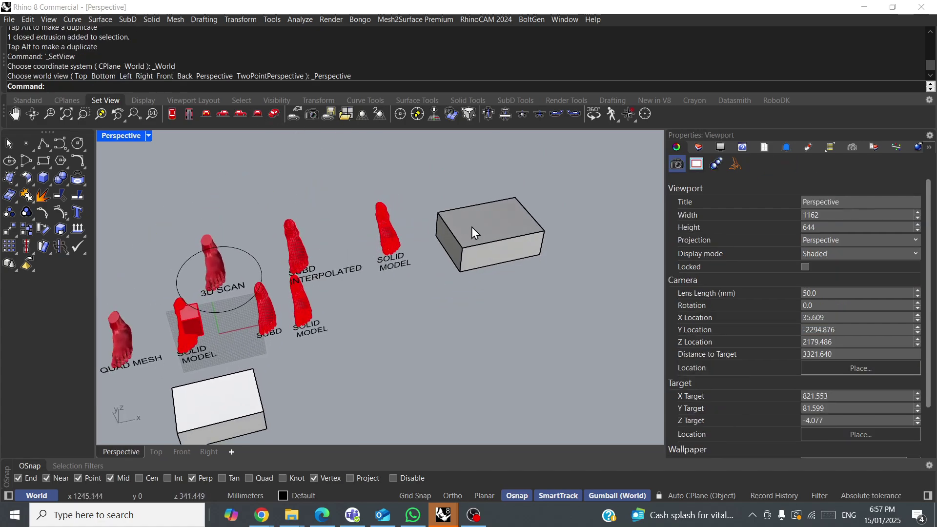
{"action": "left_click_drag", "start_coordinate": [306, 218], "coordinate": [521, 209]}
{"action": "right_click_drag", "start_coordinate": [521, 209], "coordinate": [503, 198]}
{"action": "left_click_drag", "start_coordinate": [455, 167], "coordinate": [486, 192]}
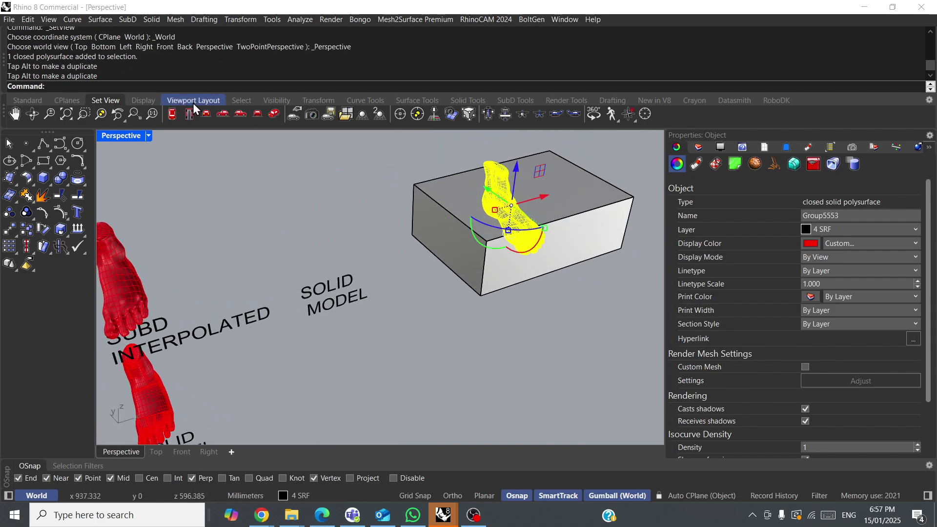
- Adjust the foot's height in the Front view so its lower part is sunk into the box
{"action": "left_click", "coordinate": [206, 115]}
{"action": "right_click_drag", "start_coordinate": [498, 333], "coordinate": [475, 473]}
{"action": "left_click_drag", "start_coordinate": [482, 293], "coordinate": [467, 254]}
{"action": "left_click", "coordinate": [274, 115]}
{"action": "right_click_drag", "start_coordinate": [448, 286], "coordinate": [485, 295]}
{"action": "scroll", "coordinate": [352, 347], "scroll_direction": "up", "scroll_amount": 5}
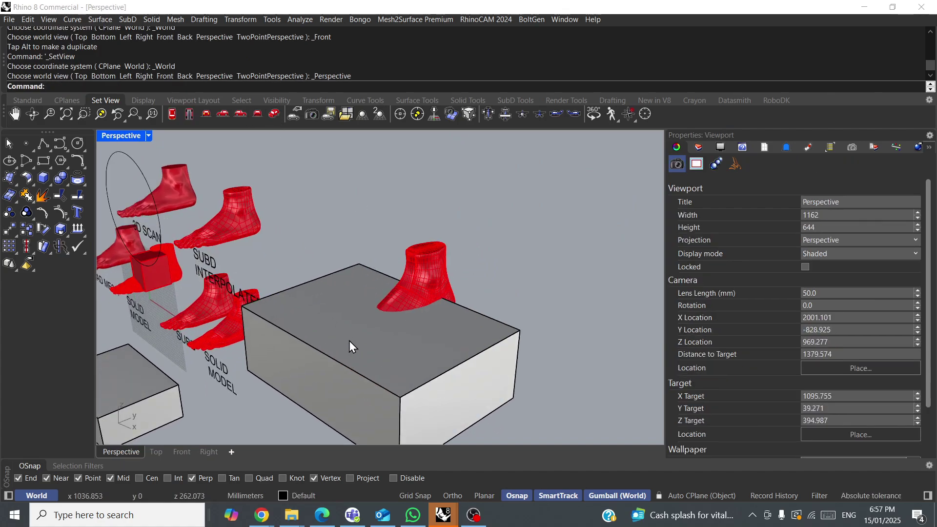
- Move the box along Y beneath the foot and enlarge it slightly along Y
{"action": "left_click", "coordinate": [396, 358]}
{"action": "left_click_drag", "start_coordinate": [404, 341], "coordinate": [432, 323]}
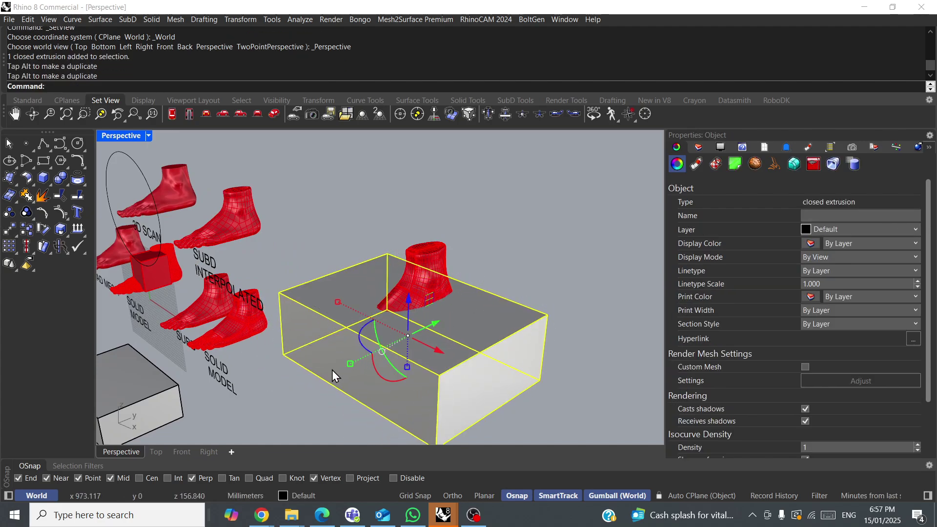
{"action": "left_click_drag", "start_coordinate": [350, 364], "coordinate": [335, 370]}
{"action": "left_click", "coordinate": [598, 253]}
- Subtract the polysurface foot from the box with BooleanDifference, keeping the foot as a separate object
{"action": "left_click", "coordinate": [438, 344]}
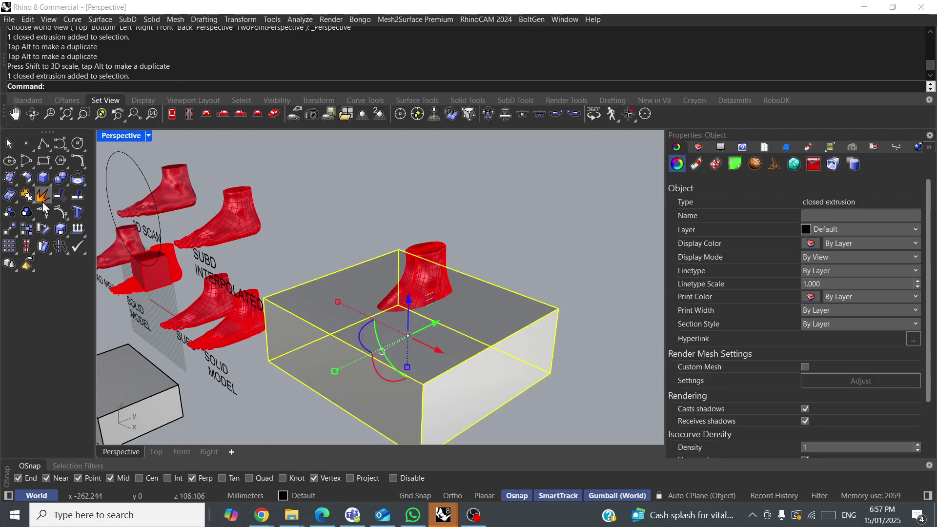
{"action": "left_click", "coordinate": [69, 196]}
{"action": "left_click", "coordinate": [94, 183]}
{"action": "left_click", "coordinate": [433, 265]}
{"action": "key", "text": "Return"}
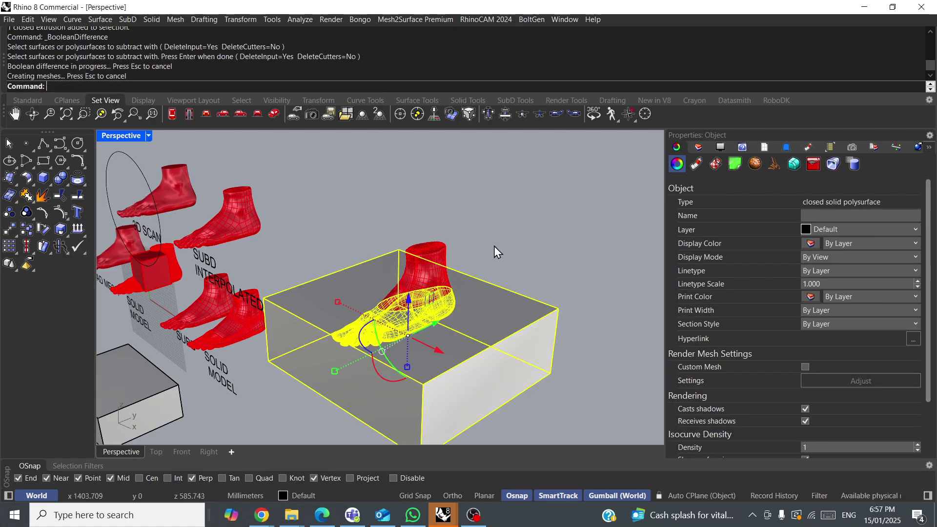
- Move the foot along X off the box to expose the imprint cut into its top face
{"action": "left_click", "coordinate": [400, 260]}
{"action": "right_click_drag", "start_coordinate": [400, 259], "coordinate": [513, 248]}
{"action": "left_click", "coordinate": [513, 248]}
{"action": "left_click", "coordinate": [461, 247]}
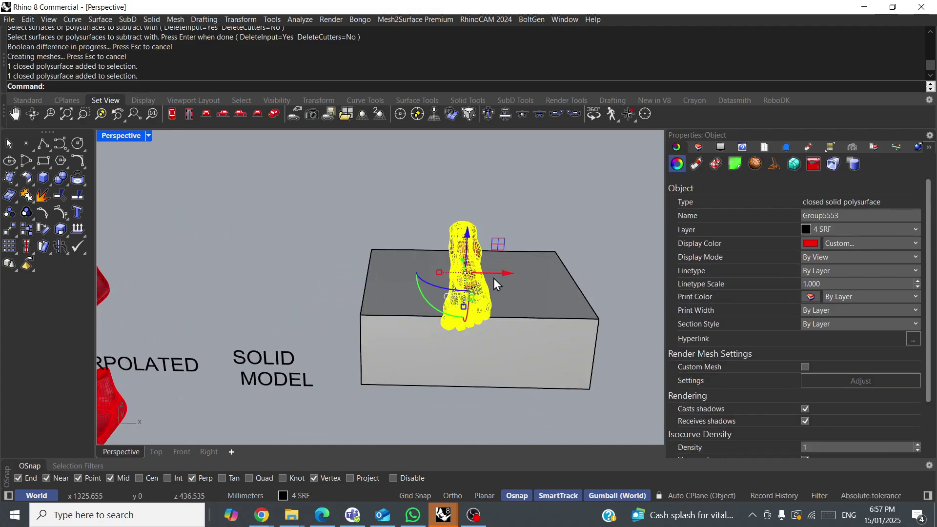
{"action": "left_click_drag", "start_coordinate": [495, 275], "coordinate": [308, 275]}
{"action": "right_click_drag", "start_coordinate": [426, 269], "coordinate": [481, 318]}
{"action": "scroll", "coordinate": [477, 276], "scroll_direction": "up", "scroll_amount": 5}
{"action": "scroll", "coordinate": [476, 275], "scroll_direction": "up", "scroll_amount": 4}
{"action": "right_click_drag", "start_coordinate": [476, 275], "coordinate": [481, 221]}
{"action": "scroll", "coordinate": [426, 262], "scroll_direction": "down", "scroll_amount": 10}
- Move the foot back along X onto the box beside the imprint and fine-tune its position with the sole sunk in
{"action": "left_click", "coordinate": [324, 190]}
{"action": "right_click_drag", "start_coordinate": [324, 189], "coordinate": [274, 170]}
{"action": "left_click", "coordinate": [239, 235]}
{"action": "left_click_drag", "start_coordinate": [250, 242], "coordinate": [390, 232]}
{"action": "left_click_drag", "start_coordinate": [348, 190], "coordinate": [412, 190]}
{"action": "left_click", "coordinate": [412, 189]}
{"action": "right_click_drag", "start_coordinate": [438, 182], "coordinate": [400, 195]}
{"action": "left_click", "coordinate": [364, 206]}
{"action": "left_click_drag", "start_coordinate": [342, 184], "coordinate": [343, 182]}
{"action": "left_click", "coordinate": [467, 186]}
- Subtract the box from the foot with BooleanDifference to trim the sole flat, keeping the box
{"action": "scroll", "coordinate": [326, 260], "scroll_direction": "up", "scroll_amount": 4}
{"action": "mouse_move", "coordinate": [326, 260]}
{"action": "right_mouse_down"}
{"action": "mouse_move", "coordinate": [476, 261]}
{"action": "mouse_move", "coordinate": [335, 274]}
{"action": "right_mouse_up"}
{"action": "left_click", "coordinate": [355, 229]}
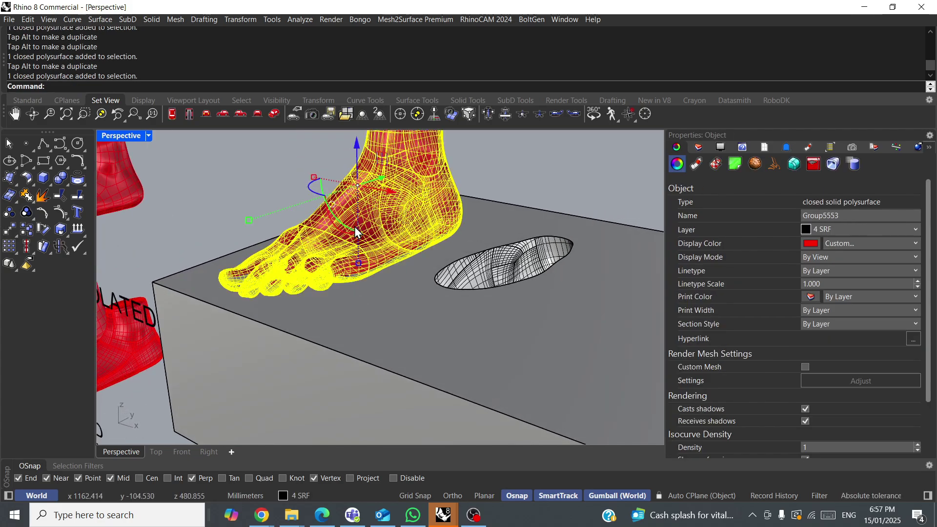
{"action": "left_click", "coordinate": [65, 187]}
{"action": "left_click", "coordinate": [96, 187]}
{"action": "left_click", "coordinate": [416, 336]}
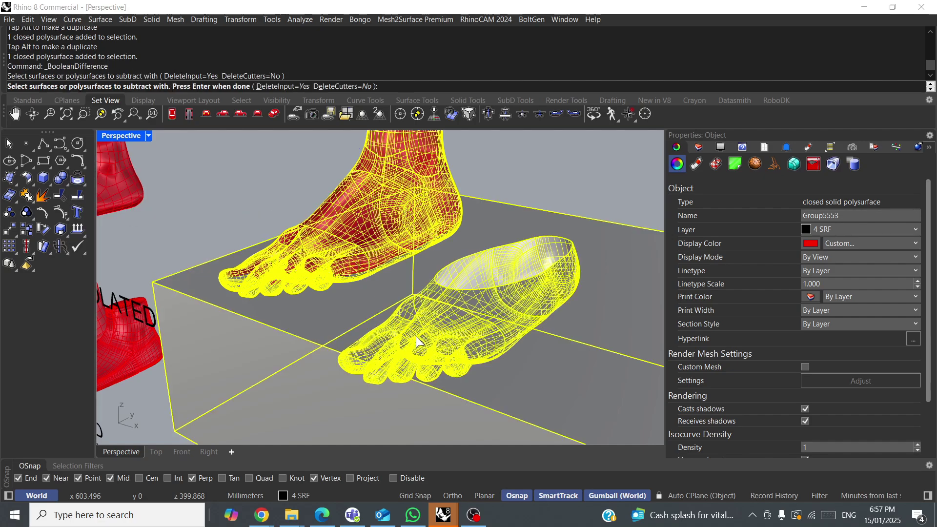
{"action": "key", "text": "Return"}
- Delete the box with the foot imprint
{"action": "scroll", "coordinate": [408, 329], "scroll_direction": "down", "scroll_amount": 5}
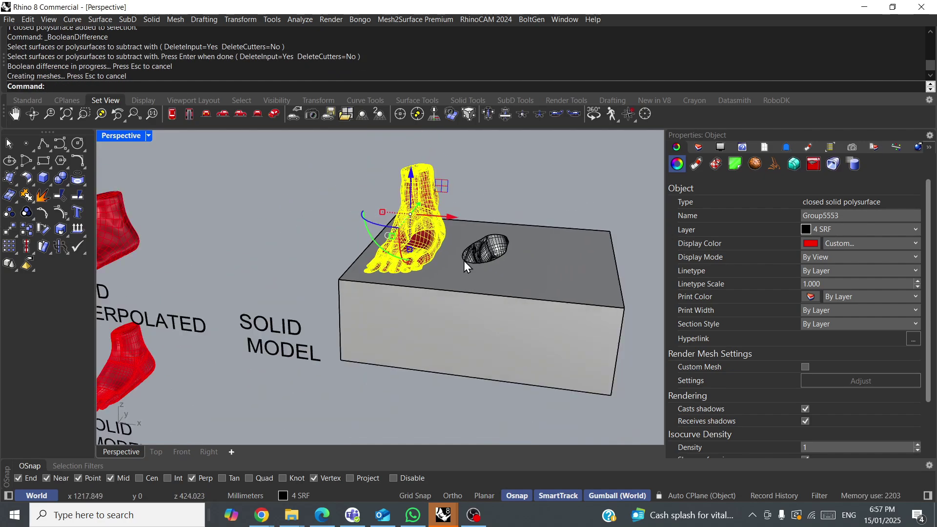
{"action": "left_click", "coordinate": [494, 303]}
{"action": "key", "text": "Delete"}
- Move the trimmed foot back along X so it stands above its SOLID MODEL label
{"action": "right_click_drag", "start_coordinate": [501, 299], "coordinate": [420, 231]}
{"action": "left_click", "coordinate": [419, 231]}
{"action": "left_click_drag", "start_coordinate": [449, 227], "coordinate": [338, 215]}
{"action": "left_click", "coordinate": [401, 231]}
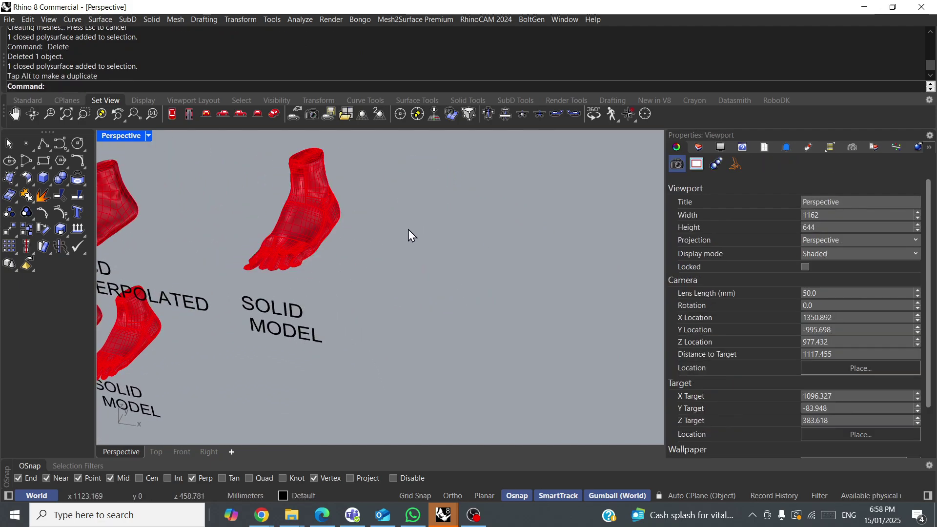
{"action": "right_click_drag", "start_coordinate": [401, 231], "coordinate": [550, 217]}
{"action": "left_click", "coordinate": [464, 209]}
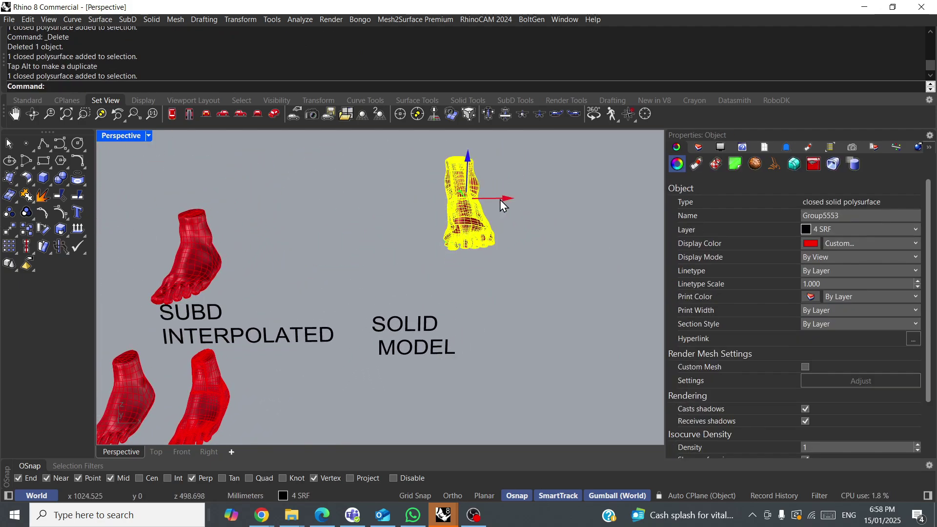
{"action": "left_click_drag", "start_coordinate": [503, 205], "coordinate": [444, 256]}
{"action": "left_click", "coordinate": [209, 112]}
{"action": "scroll", "coordinate": [410, 256], "scroll_direction": "down", "scroll_amount": 1}
{"action": "left_click", "coordinate": [507, 244]}
- Start QuadRemesh on the trimmed polysurface foot above the upper SOLID MODEL label
{"action": "right_click_drag", "start_coordinate": [507, 244], "coordinate": [462, 239]}
{"action": "scroll", "coordinate": [391, 287], "scroll_direction": "up", "scroll_amount": 2}
{"action": "scroll", "coordinate": [386, 290], "scroll_direction": "up", "scroll_amount": 2}
{"action": "scroll", "coordinate": [367, 347], "scroll_direction": "down", "scroll_amount": 3}
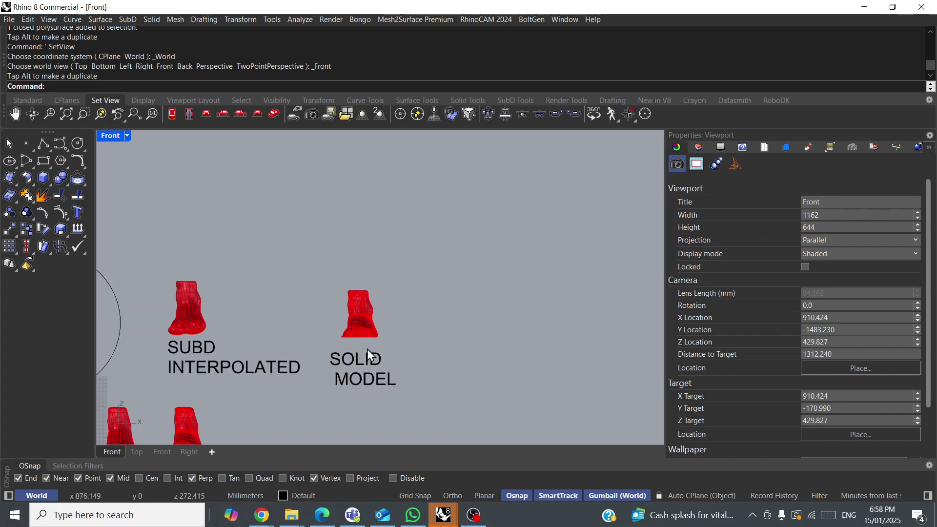
{"action": "scroll", "coordinate": [283, 371], "scroll_direction": "up", "scroll_amount": 1}
{"action": "left_click", "coordinate": [285, 369]}
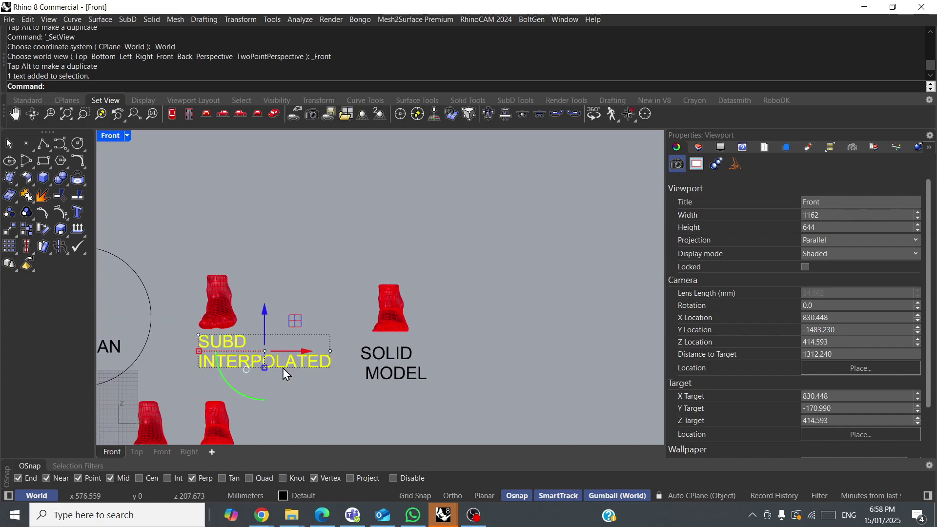
{"action": "left_click", "coordinate": [225, 296], "text": "shift"}
{"action": "right_click_drag", "start_coordinate": [366, 320], "coordinate": [307, 320]}
{"action": "left_click", "coordinate": [341, 309]}
{"action": "left_click", "coordinate": [343, 314]}
{"action": "type", "text": "QuadRemesh"}
{"action": "key", "text": "Return"}
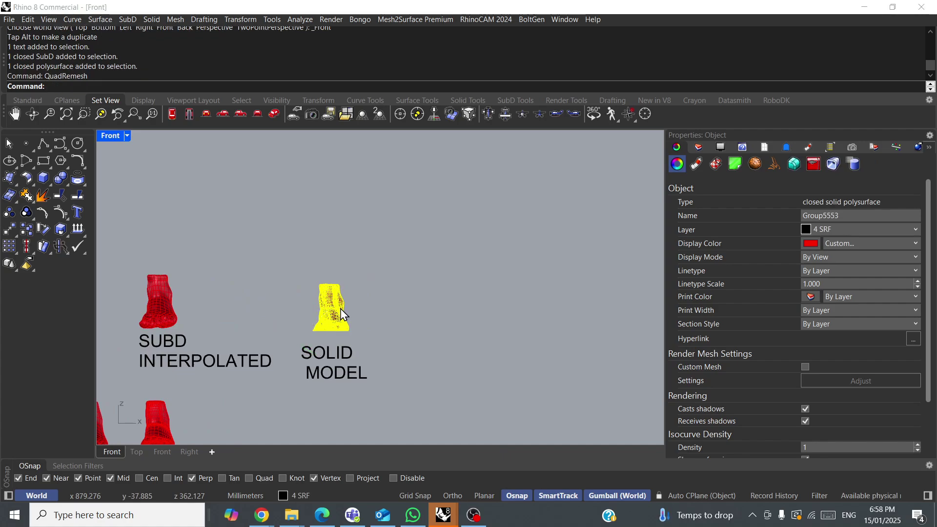
- Turn on the remesh preview and the hiding of input objects, and turn off hard edge detection
{"action": "left_click", "coordinate": [537, 285]}
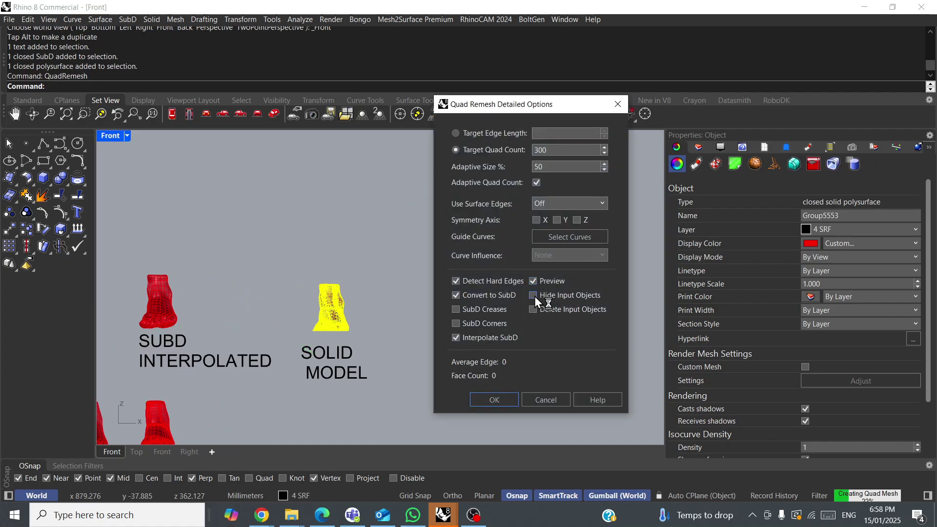
{"action": "left_click", "coordinate": [533, 295]}
{"action": "scroll", "coordinate": [351, 331], "scroll_direction": "up", "scroll_amount": 6}
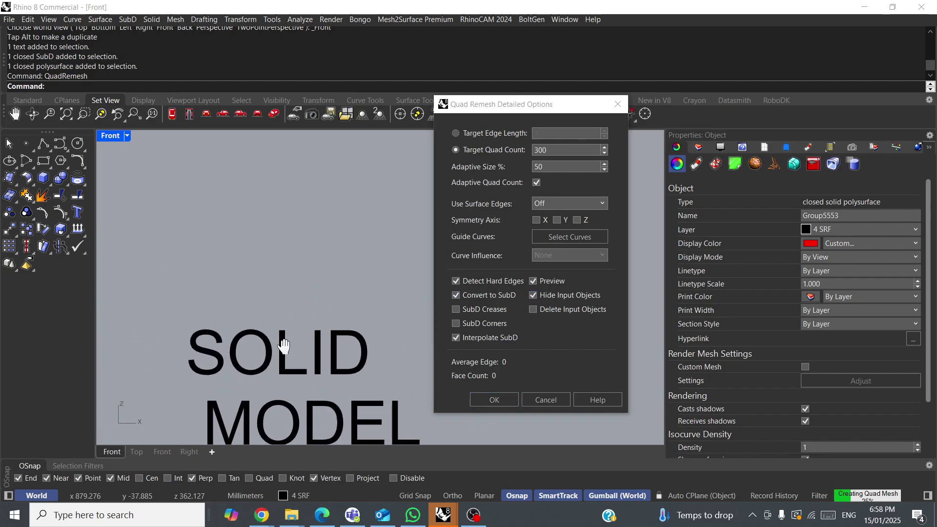
{"action": "left_click", "coordinate": [455, 282]}
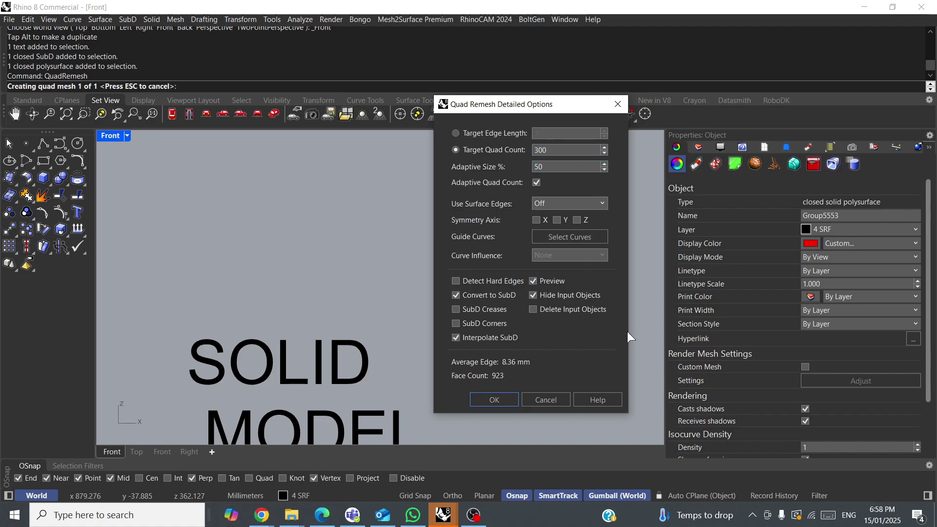
- Examine the quad remesh preview of the foot in perspective, including the sole's edge and the overall shape
{"action": "left_click", "coordinate": [189, 114]}
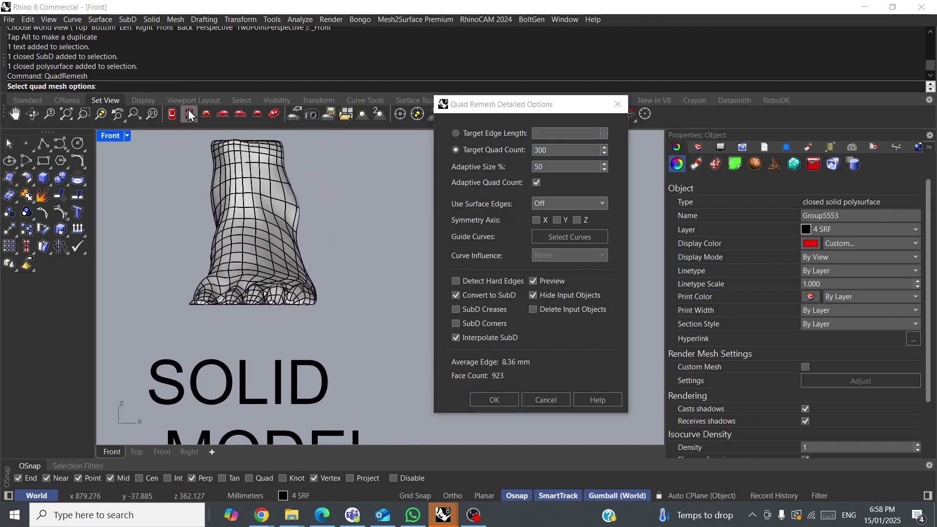
{"action": "left_click", "coordinate": [274, 114]}
{"action": "scroll", "coordinate": [371, 273], "scroll_direction": "up", "scroll_amount": 6}
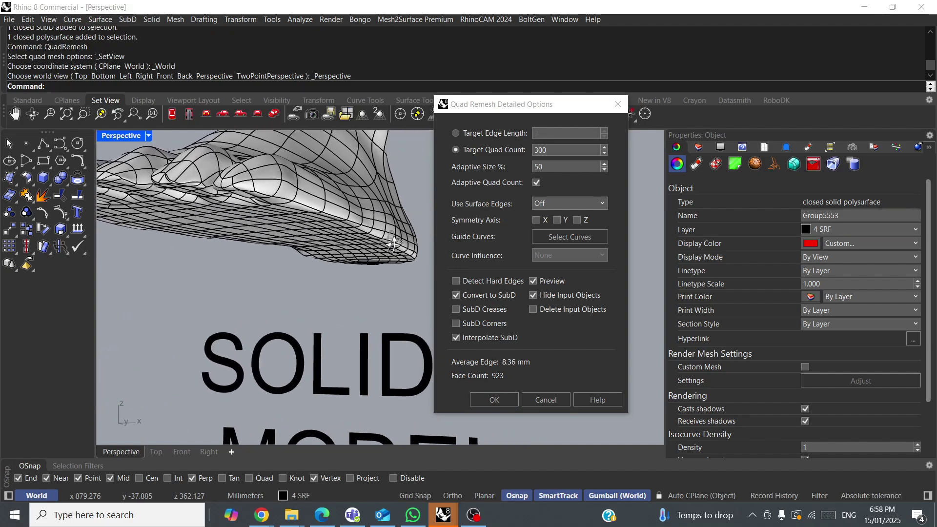
{"action": "right_click_drag", "start_coordinate": [393, 243], "coordinate": [370, 259]}
{"action": "scroll", "coordinate": [283, 201], "scroll_direction": "down", "scroll_amount": 8}
{"action": "scroll", "coordinate": [271, 176], "scroll_direction": "up", "scroll_amount": 3}
{"action": "scroll", "coordinate": [281, 183], "scroll_direction": "down", "scroll_amount": 6}
{"action": "scroll", "coordinate": [282, 184], "scroll_direction": "up", "scroll_amount": 5}
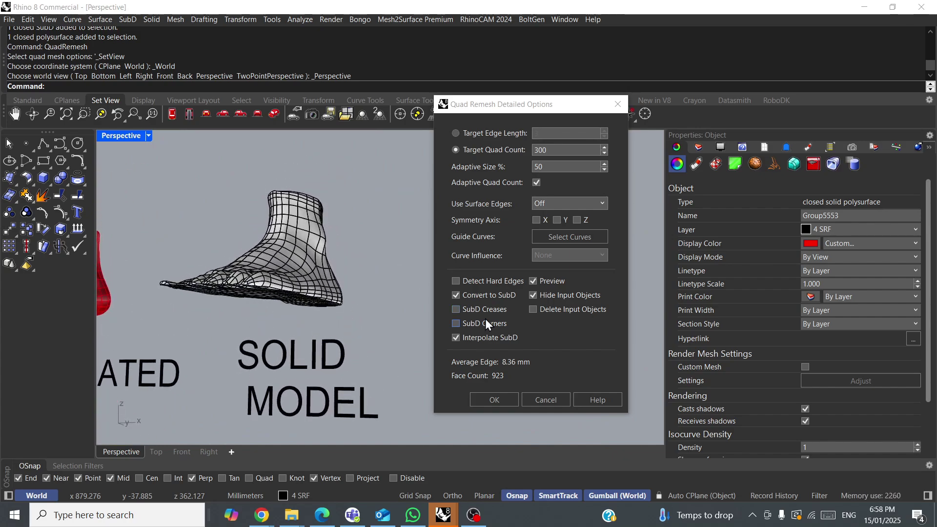
- Turn on hard edge detection for the foot's remesh and check the trimmed edge around the sole
{"action": "left_click", "coordinate": [457, 280]}
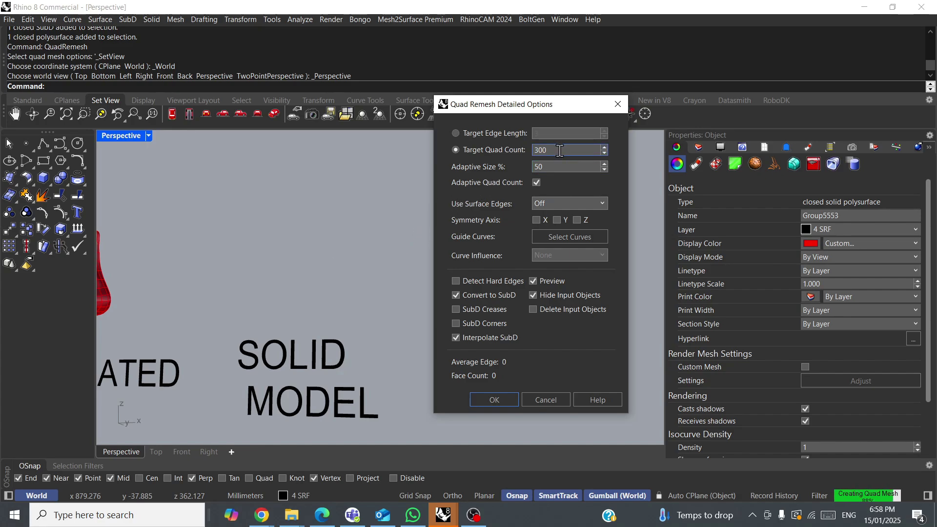
{"action": "right_click_drag", "start_coordinate": [277, 254], "coordinate": [305, 259]}
{"action": "scroll", "coordinate": [272, 300], "scroll_direction": "up", "scroll_amount": 8}
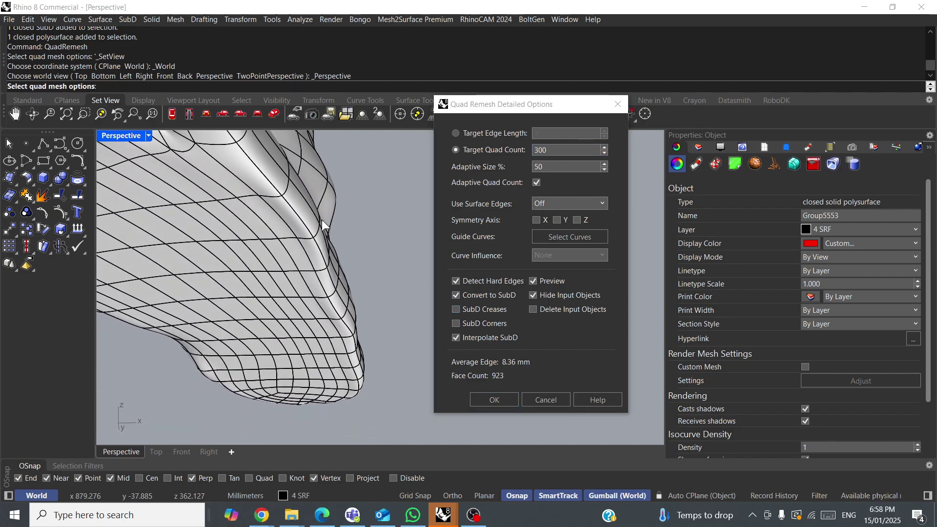
{"action": "scroll", "coordinate": [320, 222], "scroll_direction": "up", "scroll_amount": 3}
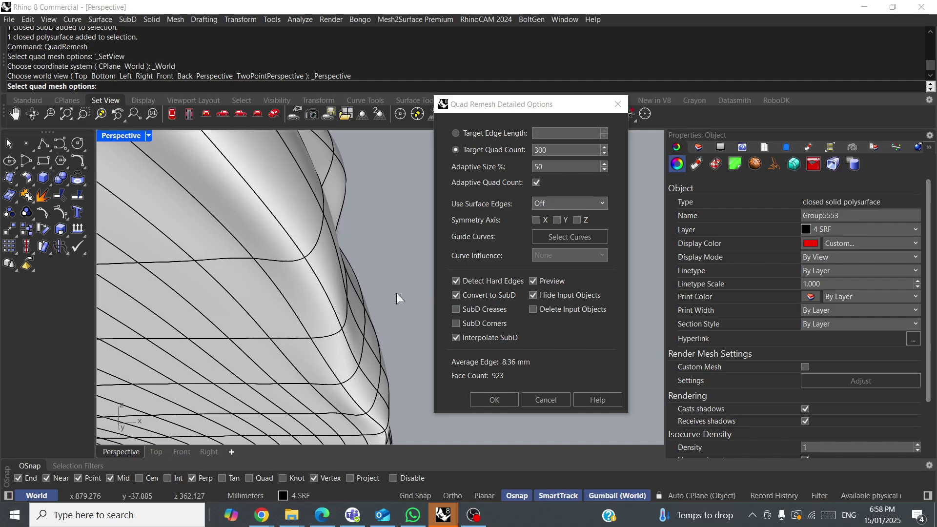
- Turn on SubD creases and regenerate the remesh preview with the input objects hidden
{"action": "left_click", "coordinate": [455, 309]}
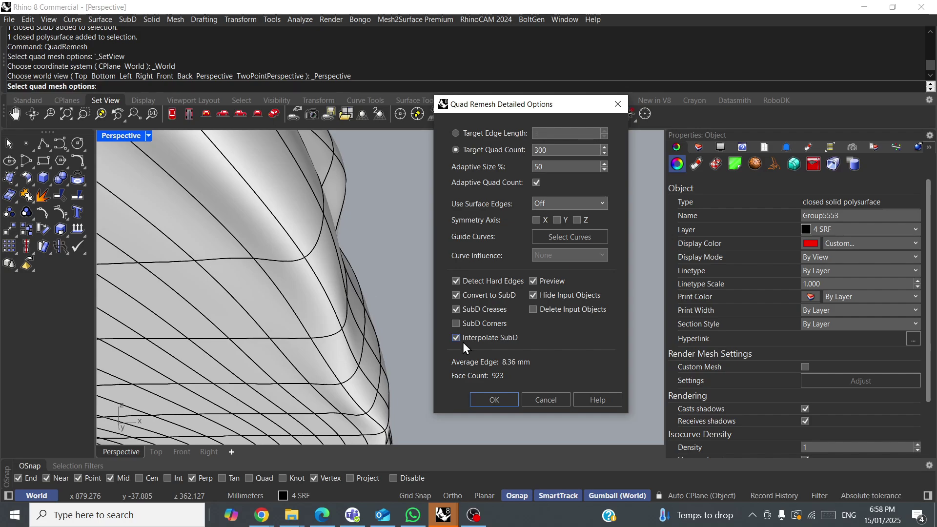
{"action": "left_click", "coordinate": [532, 281]}
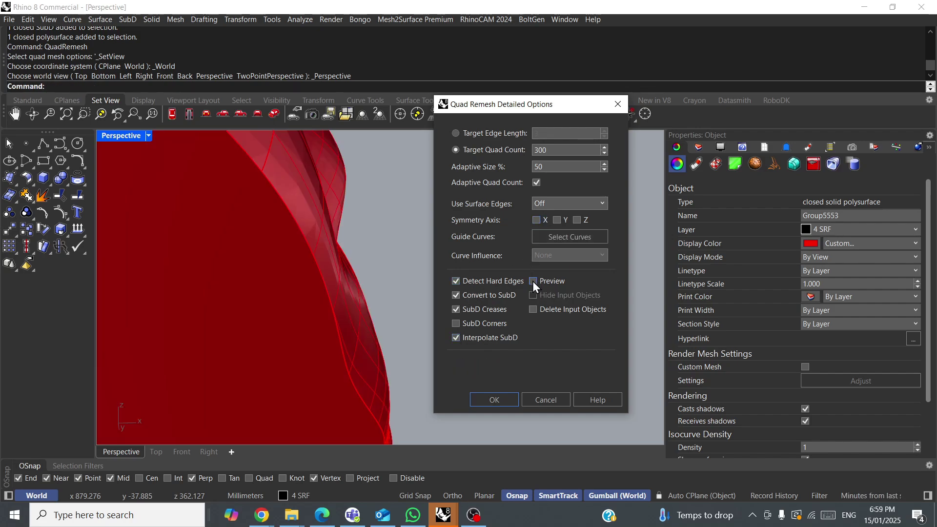
{"action": "left_click", "coordinate": [532, 282]}
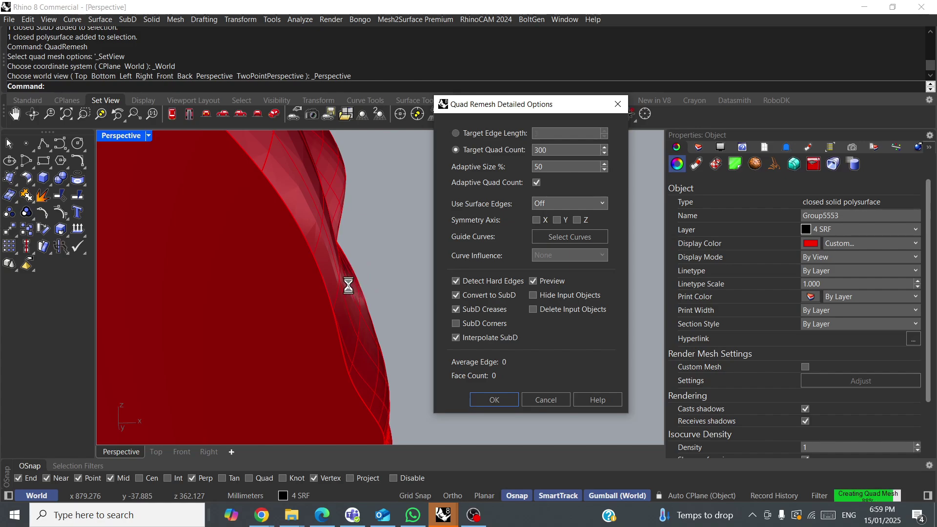
{"action": "left_click", "coordinate": [533, 295]}
{"action": "right_click_drag", "start_coordinate": [398, 247], "coordinate": [286, 236]}
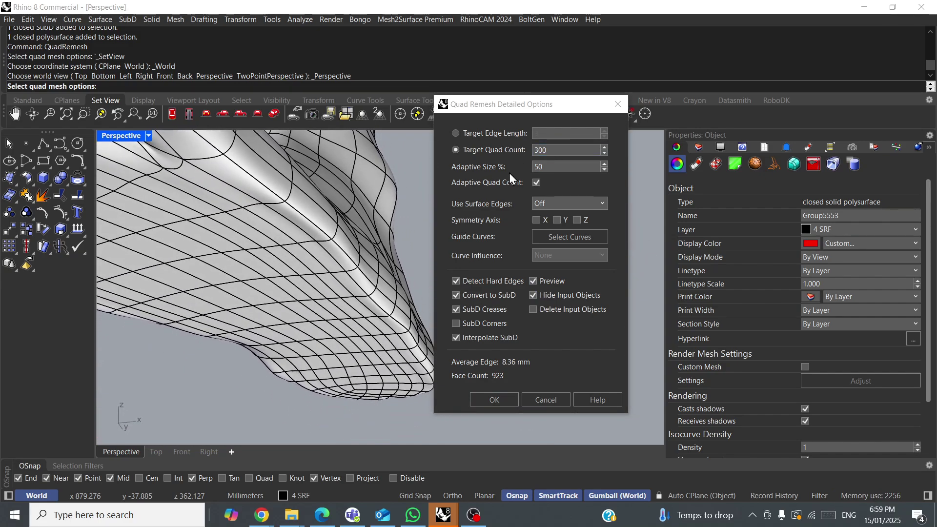
- Set the target quad count to 400 and create the remeshed SubD foot
{"action": "double_click", "coordinate": [543, 150]}
{"action": "type", "text": "4"}
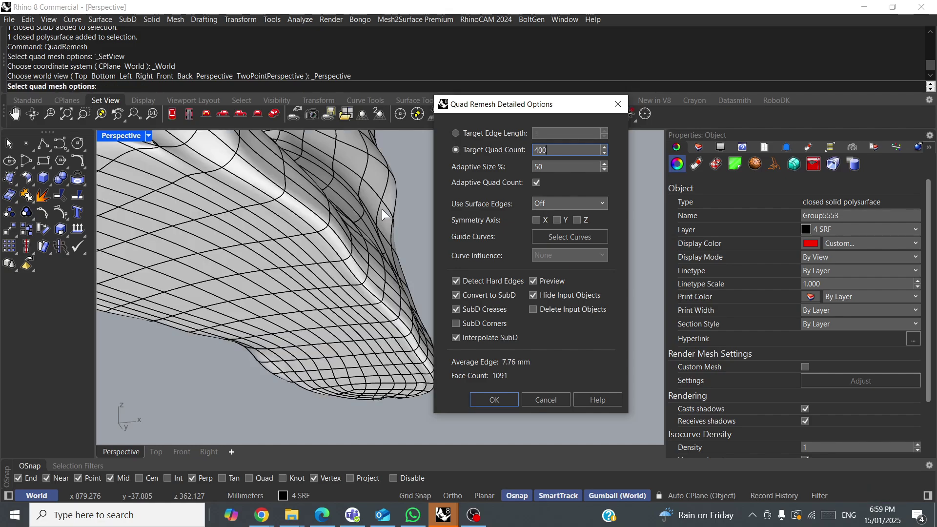
{"action": "right_click_drag", "start_coordinate": [381, 210], "coordinate": [338, 225]}
{"action": "scroll", "coordinate": [379, 227], "scroll_direction": "down", "scroll_amount": 8}
{"action": "scroll", "coordinate": [338, 223], "scroll_direction": "up", "scroll_amount": 8}
{"action": "right_click_drag", "start_coordinate": [333, 192], "coordinate": [298, 198]}
{"action": "left_click", "coordinate": [489, 400]}
{"action": "scroll", "coordinate": [310, 248], "scroll_direction": "down", "scroll_amount": 5}
{"action": "scroll", "coordinate": [327, 232], "scroll_direction": "down", "scroll_amount": 3}
{"action": "scroll", "coordinate": [344, 188], "scroll_direction": "down", "scroll_amount": 2}
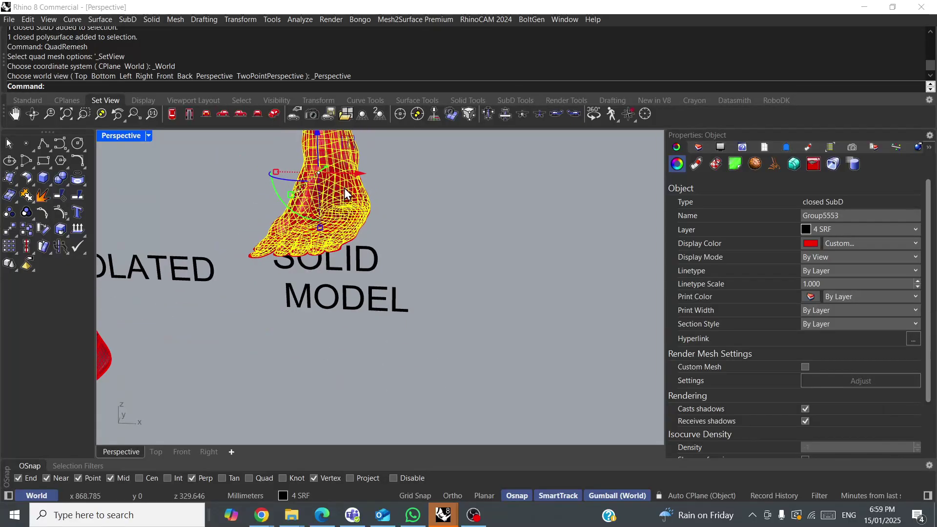
- Move the new SubD foot along X, clear of the original solid foot
{"action": "left_click_drag", "start_coordinate": [356, 179], "coordinate": [596, 187]}
{"action": "left_click", "coordinate": [659, 197]}
{"action": "right_click_drag", "start_coordinate": [659, 197], "coordinate": [556, 196]}
{"action": "scroll", "coordinate": [594, 206], "scroll_direction": "up", "scroll_amount": 6}
{"action": "scroll", "coordinate": [555, 197], "scroll_direction": "down", "scroll_amount": 4}
{"action": "right_click_drag", "start_coordinate": [540, 232], "coordinate": [549, 286]}
{"action": "scroll", "coordinate": [476, 322], "scroll_direction": "up", "scroll_amount": 2}
- Isolate the moved SubD foot so that all other objects are hidden
{"action": "left_click", "coordinate": [549, 270]}
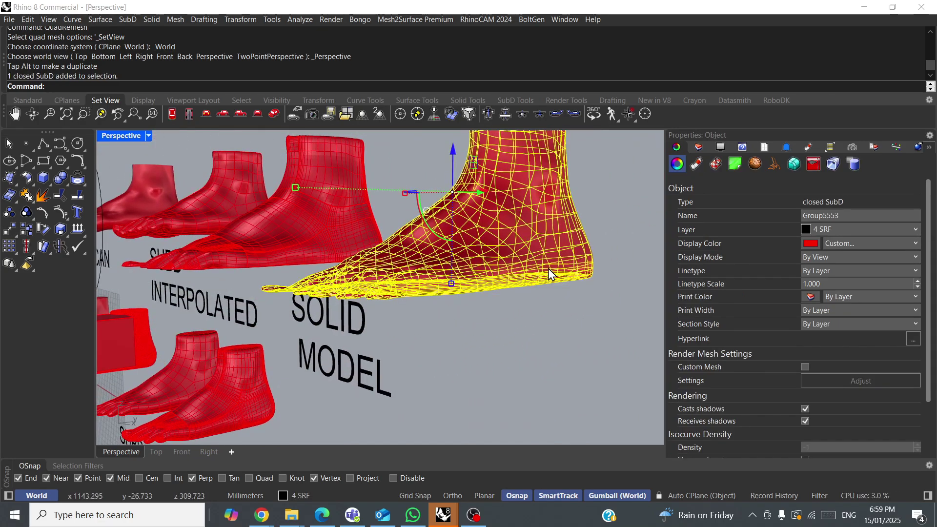
{"action": "type", "text": "Isolate"}
{"action": "key", "text": "Return"}
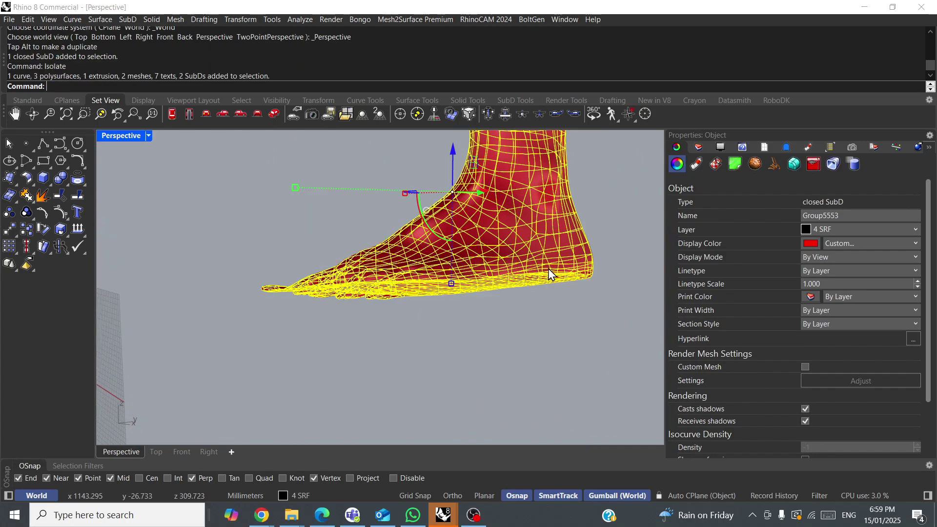
- Select the SubD faces, edges and vertices of the heel in the Right view and pull them backward along Y
{"action": "left_click", "coordinate": [223, 113]}
{"action": "left_click", "coordinate": [437, 303]}
{"action": "right_click_drag", "start_coordinate": [436, 303], "coordinate": [389, 332]}
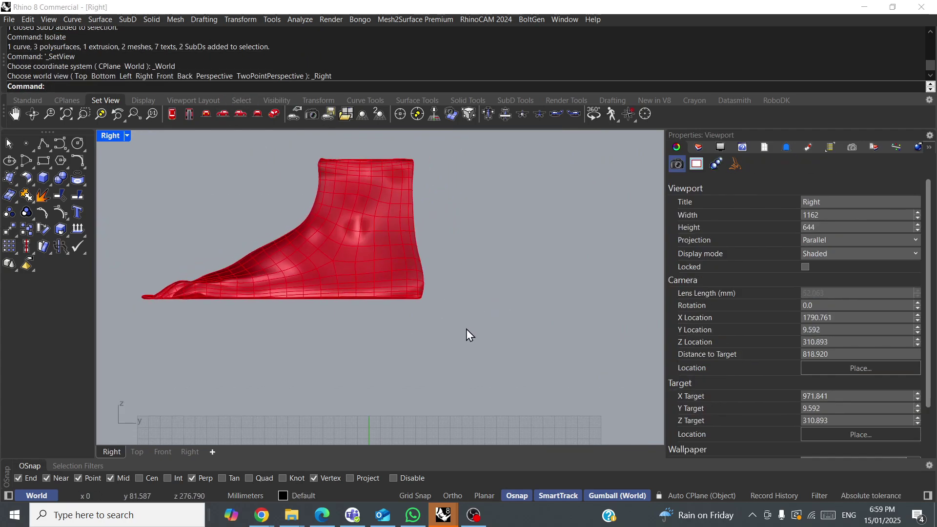
{"action": "left_click_drag", "start_coordinate": [488, 331], "coordinate": [382, 256]}
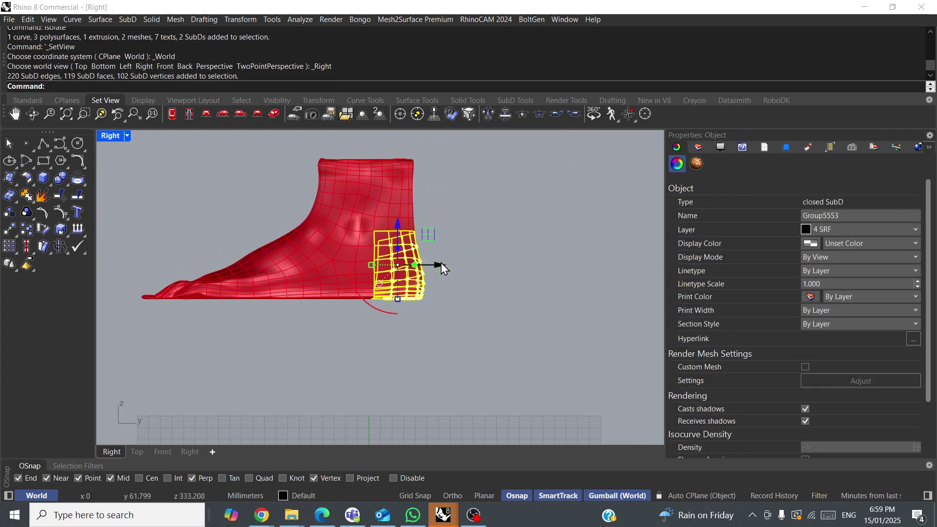
{"action": "left_click_drag", "start_coordinate": [443, 263], "coordinate": [454, 266]}
{"action": "left_click", "coordinate": [508, 257]}
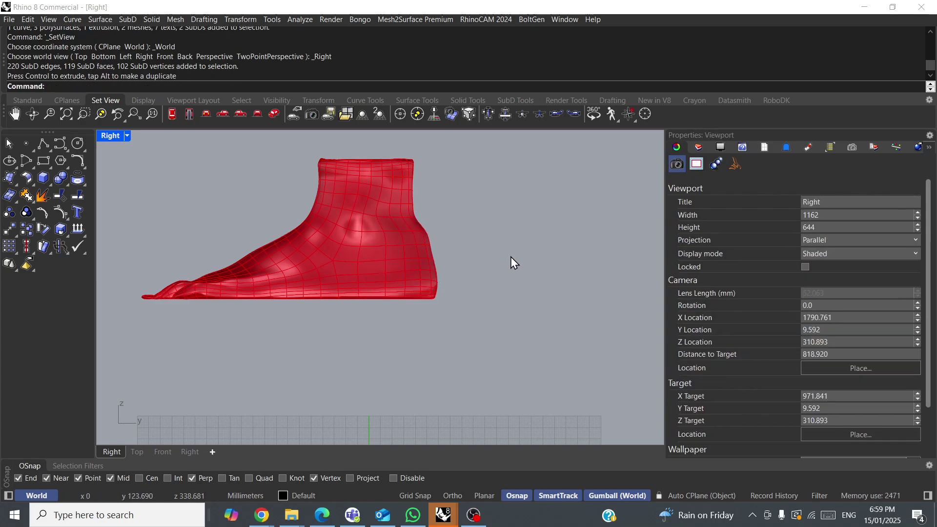
{"action": "scroll", "coordinate": [410, 234], "scroll_direction": "up", "scroll_amount": 3}
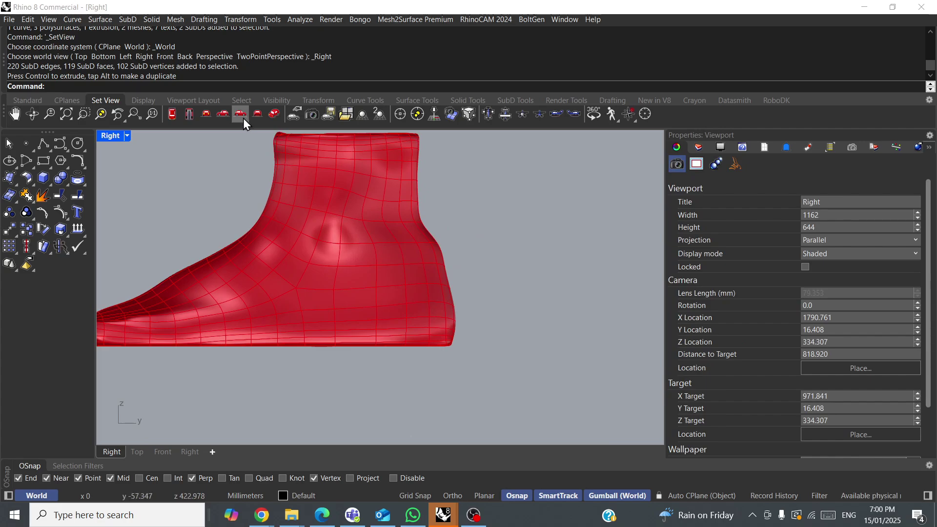
- Convert the reshaped SubD foot to a NURBS solid with ToNURBS, keeping the input object
{"action": "left_click", "coordinate": [271, 115]}
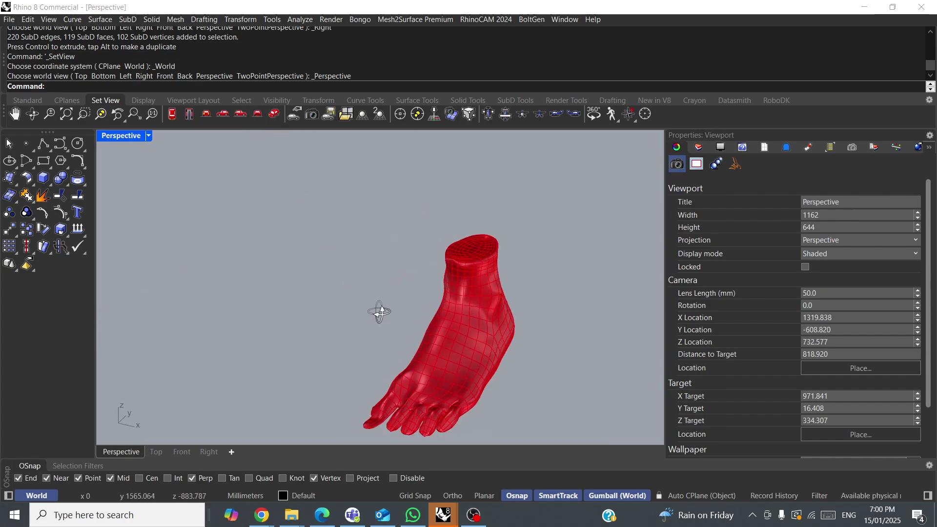
{"action": "left_click", "coordinate": [499, 271]}
{"action": "type", "text": "ToNURBS"}
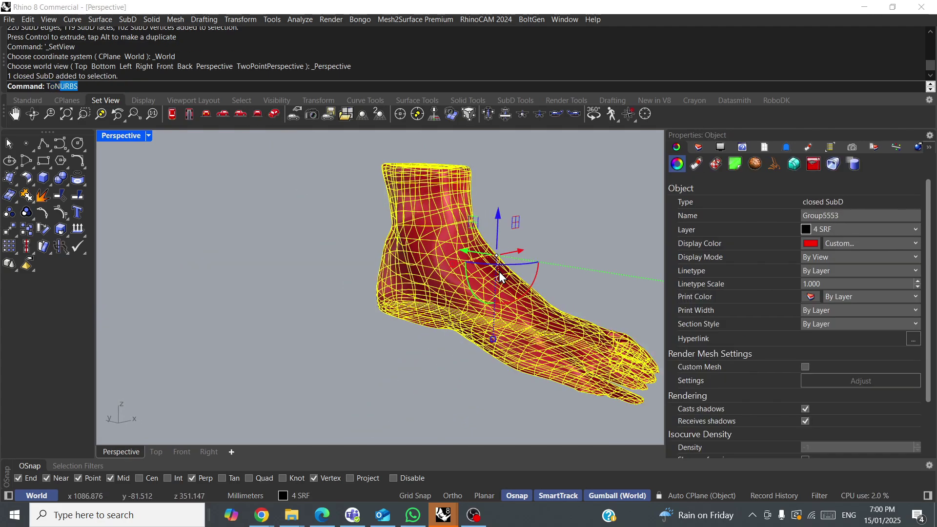
{"action": "key", "text": "Return"}
{"action": "key", "text": "Return"}
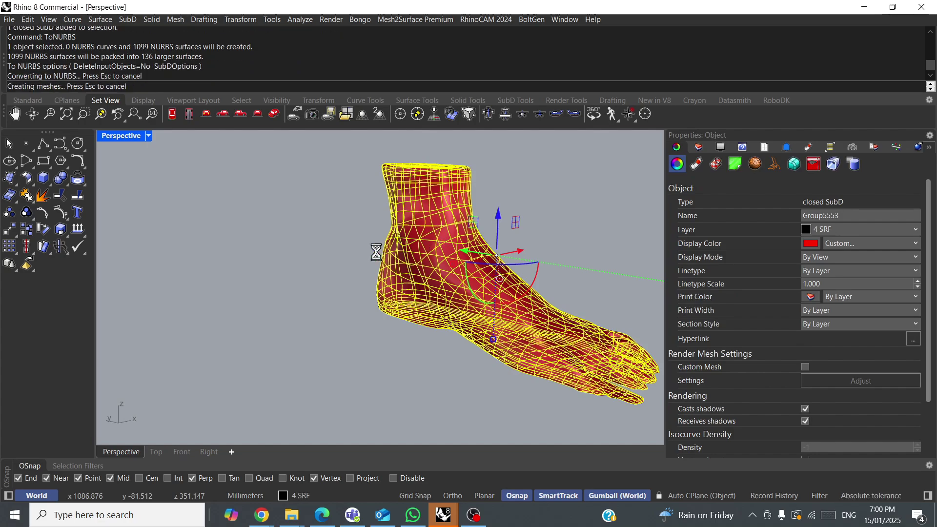
{"action": "scroll", "coordinate": [339, 257], "scroll_direction": "down", "scroll_amount": 6}
{"action": "right_click_drag", "start_coordinate": [338, 257], "coordinate": [263, 259]}
{"action": "left_click", "coordinate": [434, 257]}
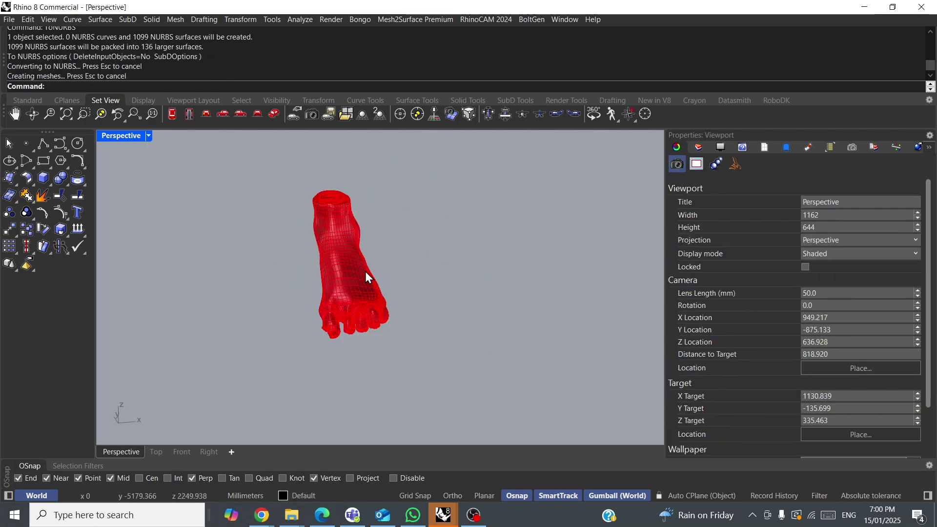
- Move the converted NURBS foot along X, away from the SubD foot
{"action": "left_click", "coordinate": [385, 263]}
{"action": "left_click", "coordinate": [419, 310]}
{"action": "left_click_drag", "start_coordinate": [394, 250], "coordinate": [557, 232]}
{"action": "key", "text": "Escape"}
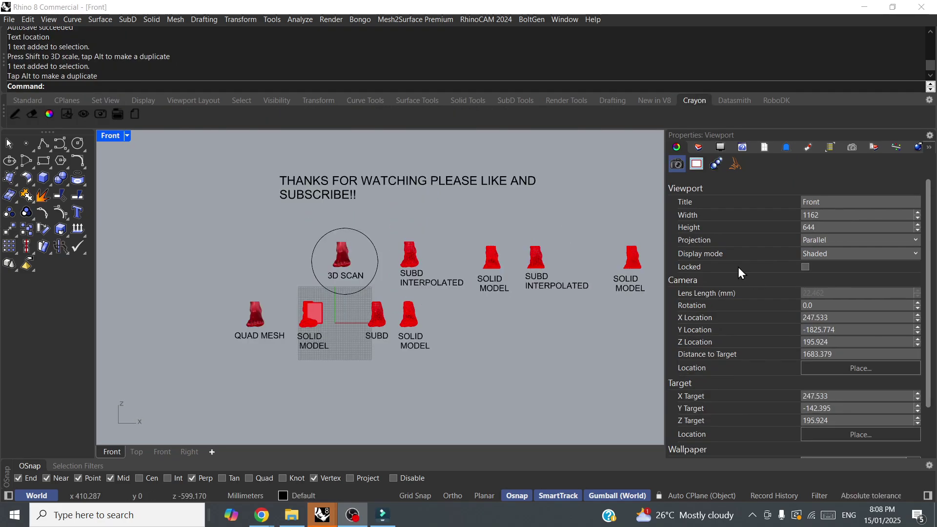
{"action": "scroll", "coordinate": [461, 174], "scroll_direction": "up", "scroll_amount": 3}
{"action": "right_click_drag", "start_coordinate": [461, 174], "coordinate": [455, 192]}
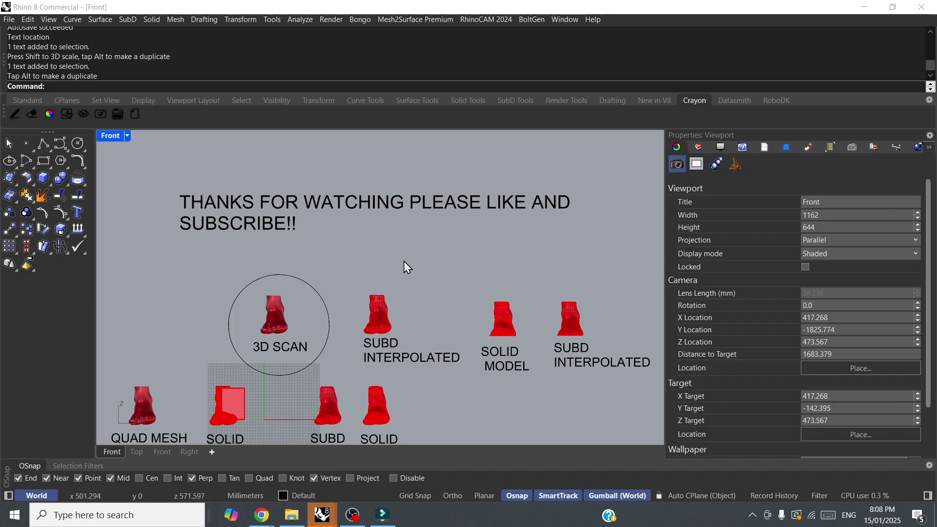
{"action": "scroll", "coordinate": [395, 261], "scroll_direction": "down", "scroll_amount": 3}
{"action": "right_click_drag", "start_coordinate": [382, 256], "coordinate": [371, 253]}
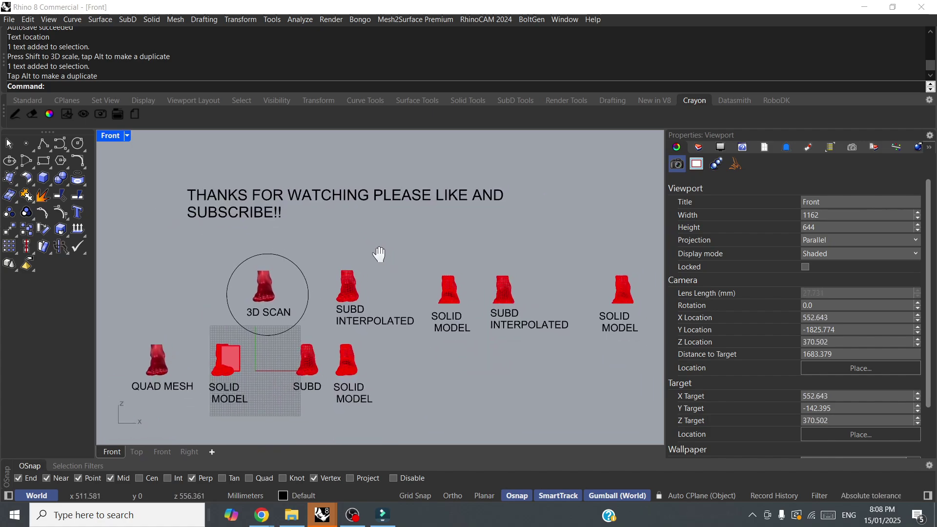